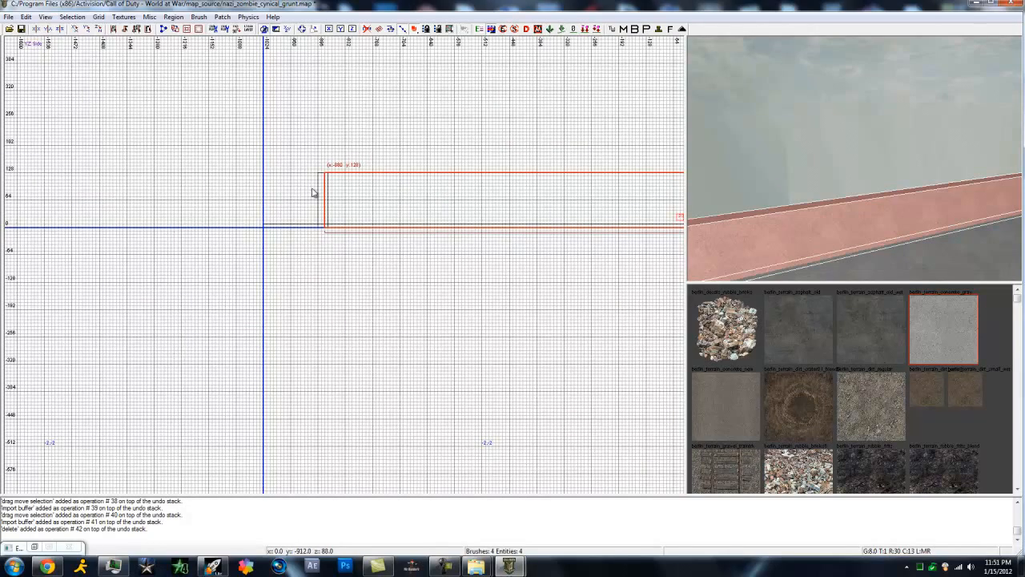
# Step: Split the selected long wall brush horizontally, 16 units below its top edge, keeping both pieces
pyautogui.scroll(-2, 411, 216)
pyautogui.scroll(4, 412, 216)
pyautogui.scroll(-2, 411, 215)
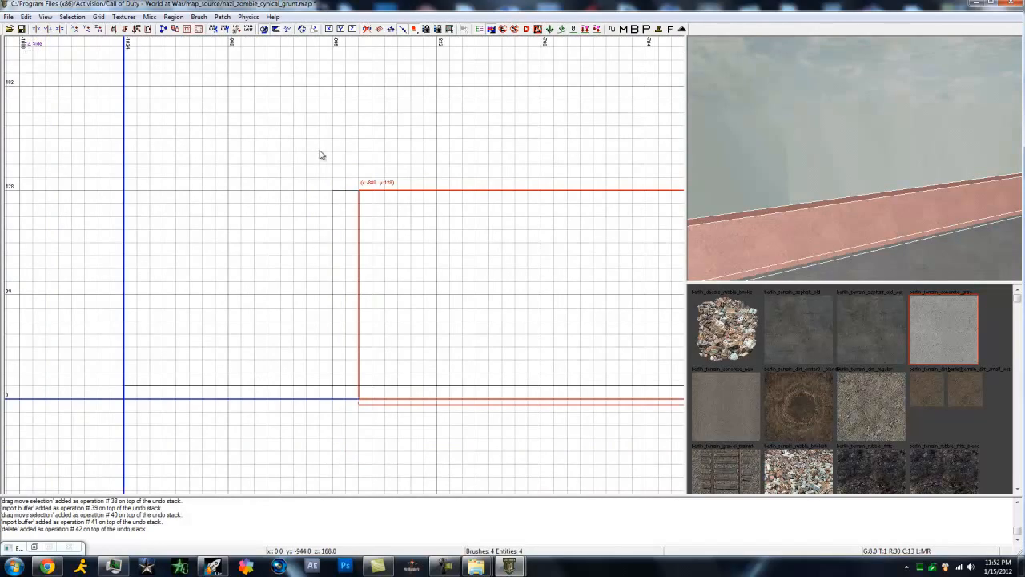
pyautogui.click(359, 220)
pyautogui.click(373, 217)
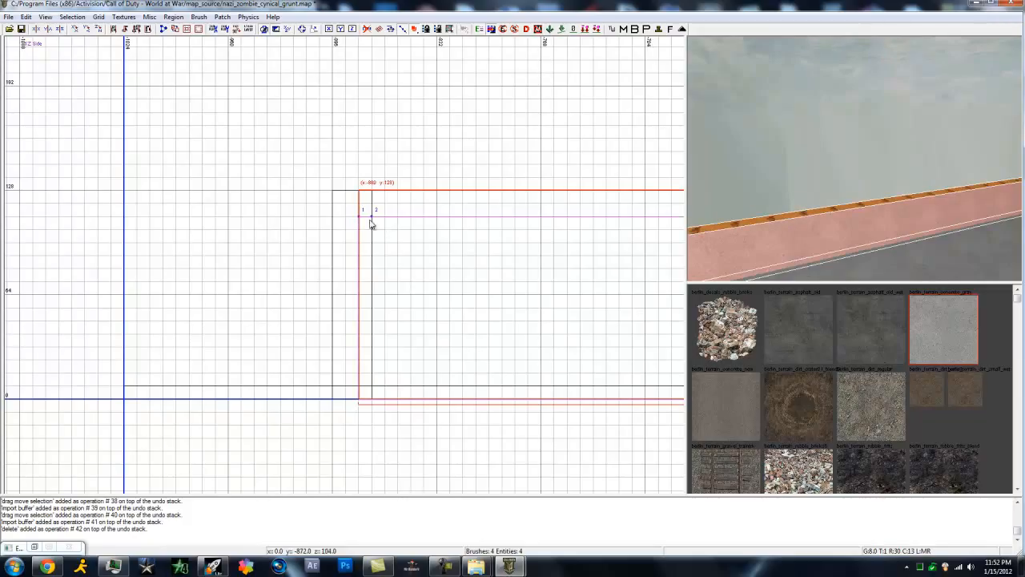
pyautogui.press('Left')
pyautogui.press('Left')
pyautogui.press('Down')
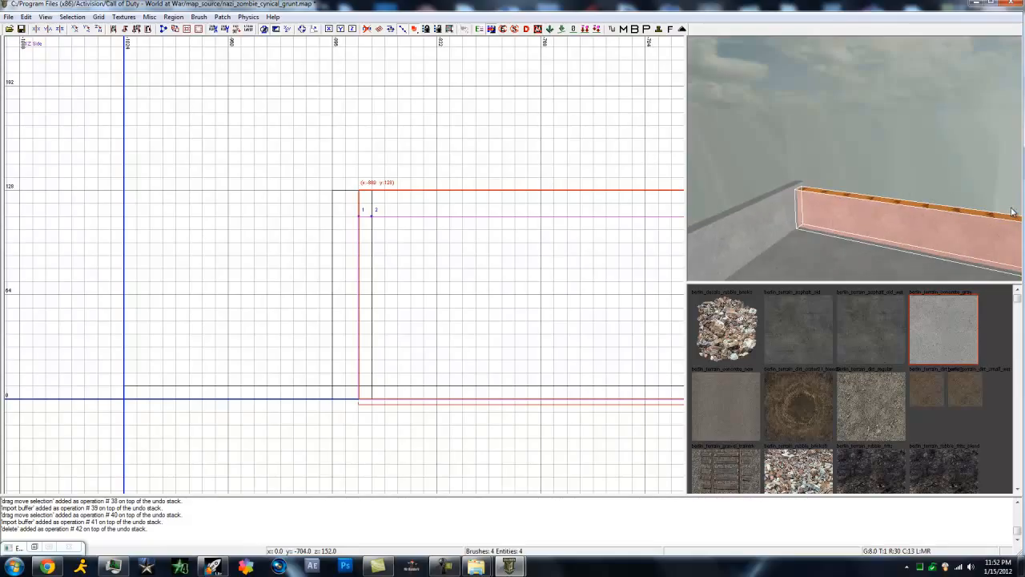
pyautogui.press('Right')
pyautogui.press('Right')
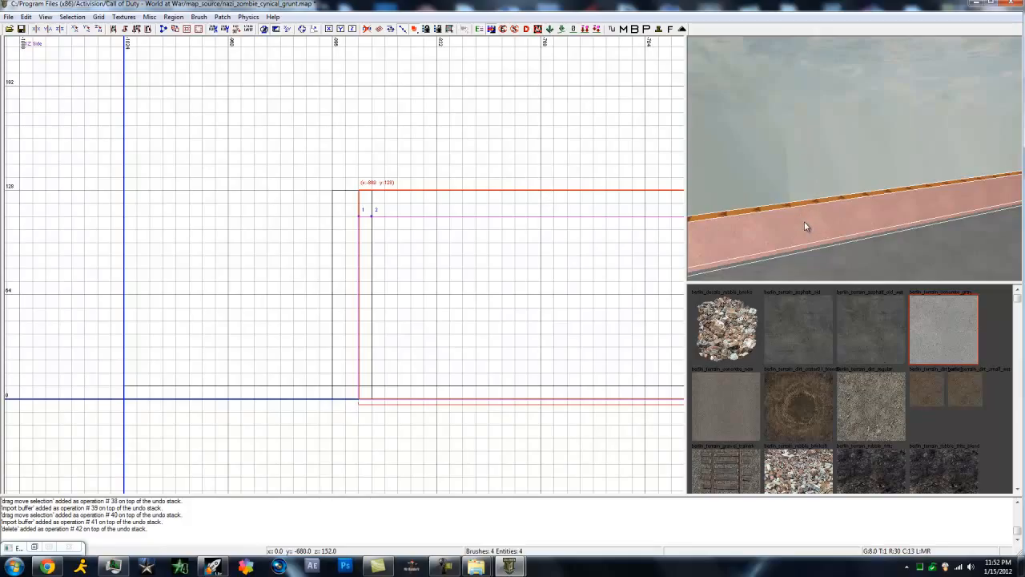
pyautogui.hotkey('shift', 'Return')
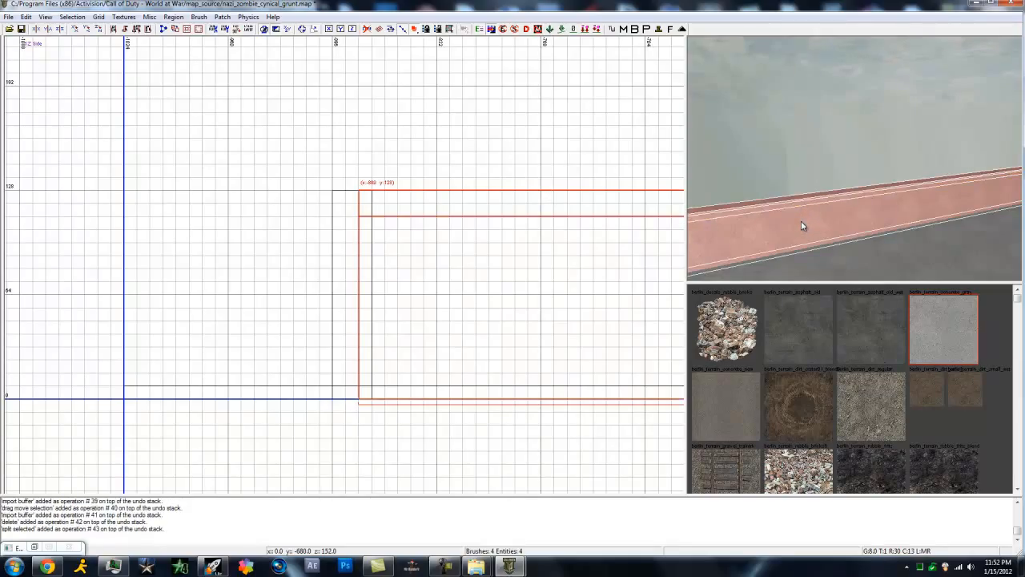
# Step: Select the upper strip and lower section of the wall to check that they are separate brushes
pyautogui.press('Escape')
pyautogui.keyDown('shift'); pyautogui.click(818, 203); pyautogui.keyUp('shift')
pyautogui.keyDown('shift'); pyautogui.click(824, 214); pyautogui.keyUp('shift')
pyautogui.press('Escape')
pyautogui.keyDown('shift'); pyautogui.click(819, 194); pyautogui.keyUp('shift')
pyautogui.keyDown('shift'); pyautogui.click(829, 226); pyautogui.keyUp('shift')
pyautogui.press('Escape')
pyautogui.moveTo(512, 277); pyautogui.dragTo(504, 278, button='right')
pyautogui.scroll(-4, 504, 277)
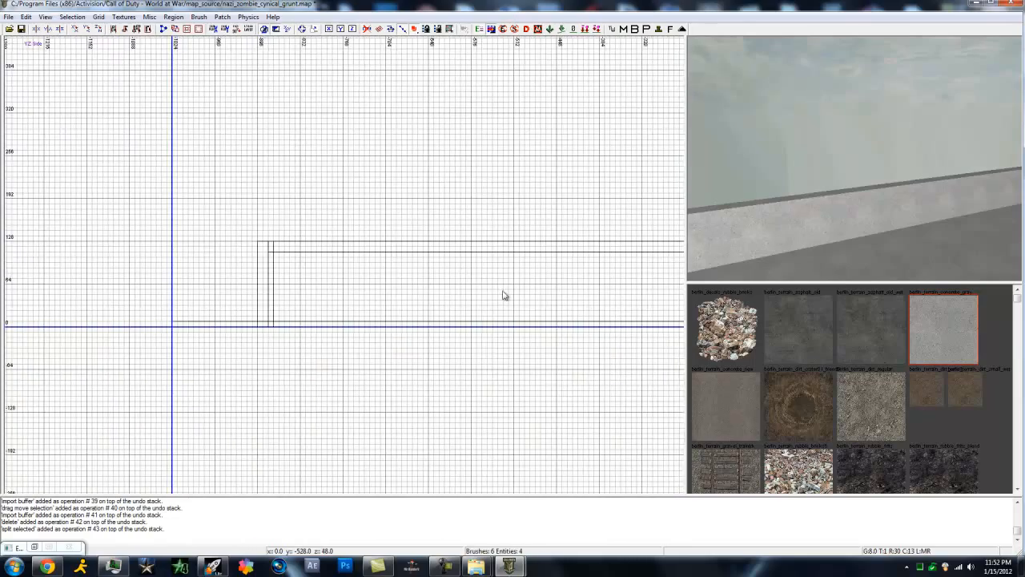
pyautogui.scroll(-4, 505, 296)
pyautogui.scroll(4, 518, 293)
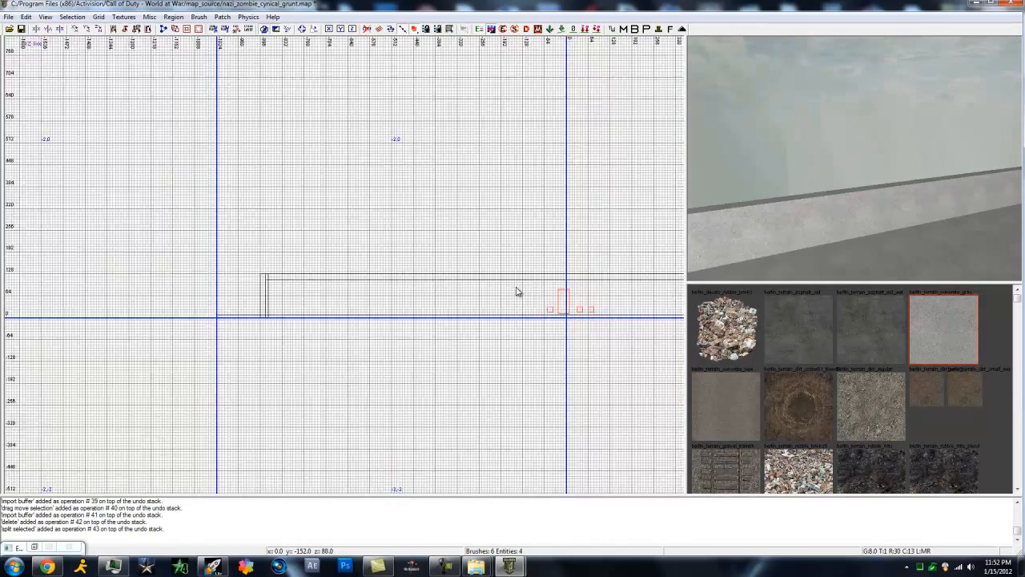
pyautogui.scroll(2, 581, 302)
pyautogui.scroll(2, 393, 265)
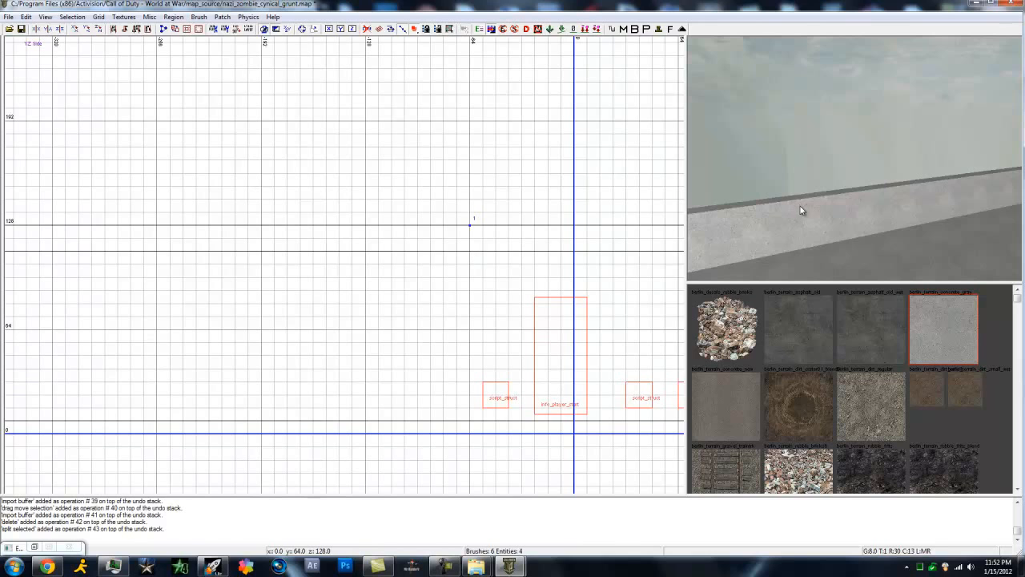
pyautogui.keyDown('shift'); pyautogui.click(813, 223); pyautogui.keyUp('shift')
pyautogui.press('Escape')
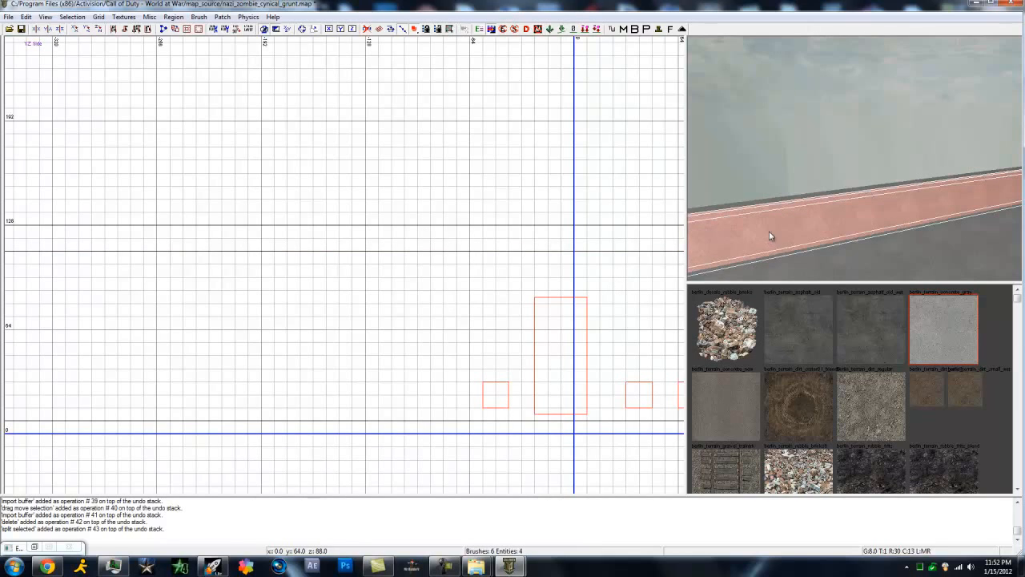
# Step: Select the long wall's lower section and split it vertically at y = -64, just beside the player start
pyautogui.scroll(-3, 728, 220)
pyautogui.scroll(-8, 665, 218)
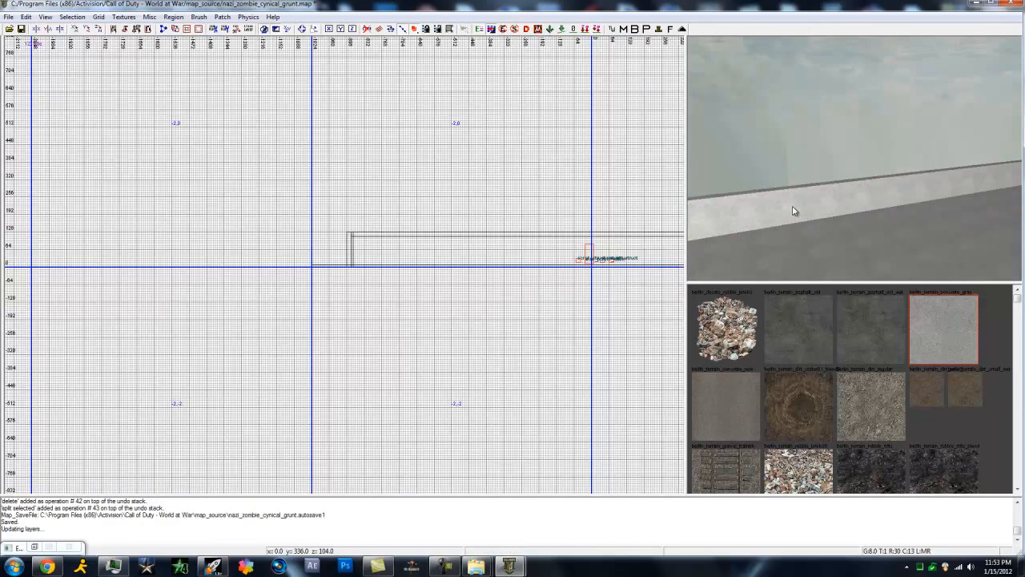
pyautogui.keyDown('shift'); pyautogui.click(791, 203); pyautogui.keyUp('shift')
pyautogui.scroll(7, 483, 147)
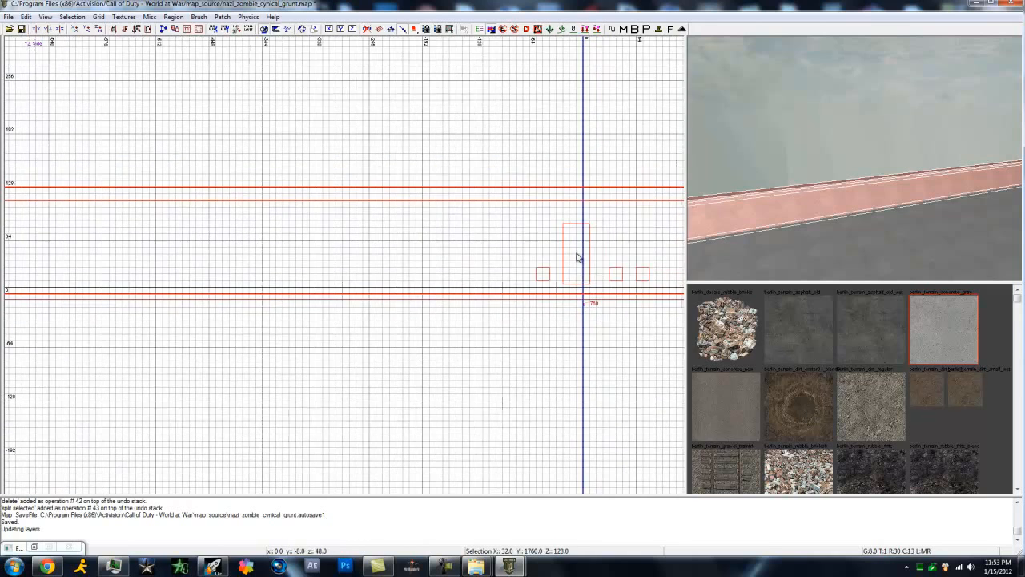
pyautogui.scroll(3, 483, 147)
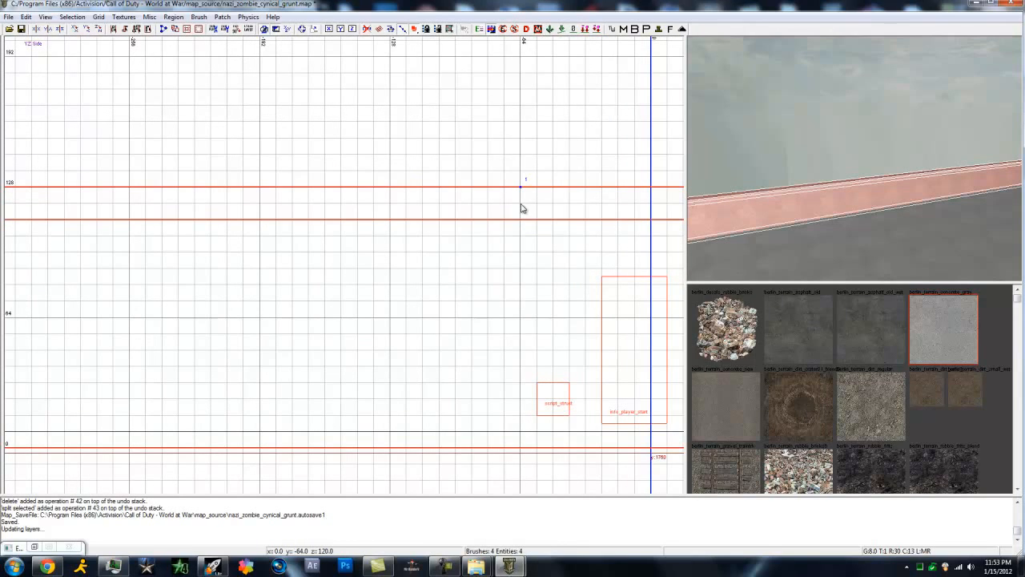
pyautogui.click(519, 208)
pyautogui.hotkey('shift', 'Return')
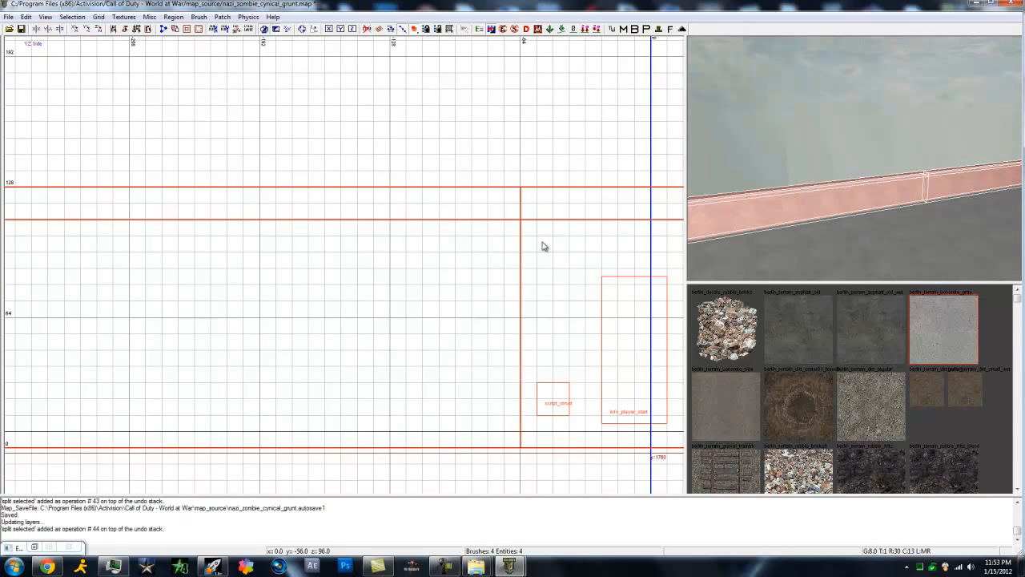
# Step: Split the wall's lower section vertically again at y = 16, making a separate 80-unit-wide piece opposite the player start
pyautogui.scroll(-5, 517, 108)
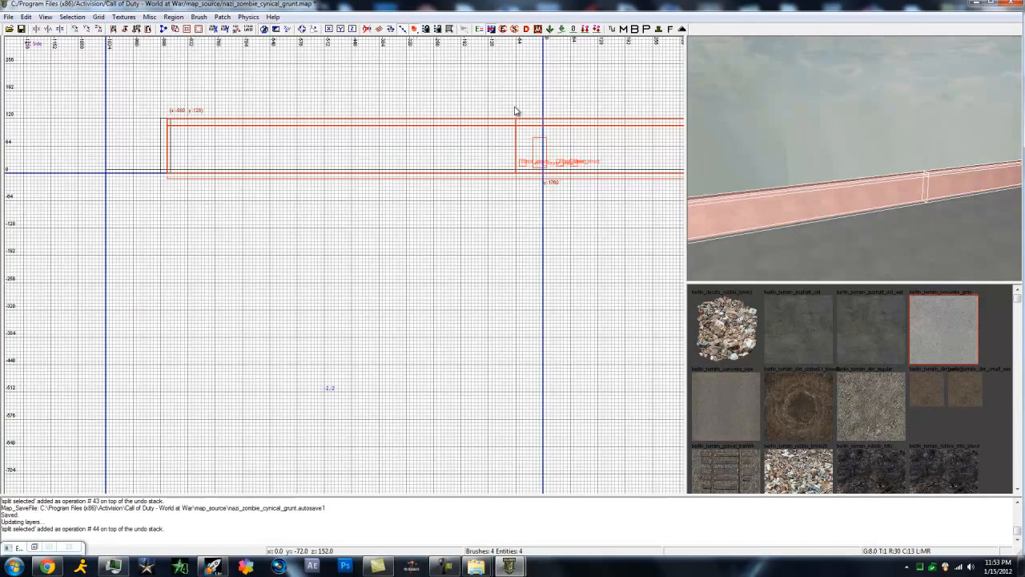
pyautogui.scroll(4, 517, 125)
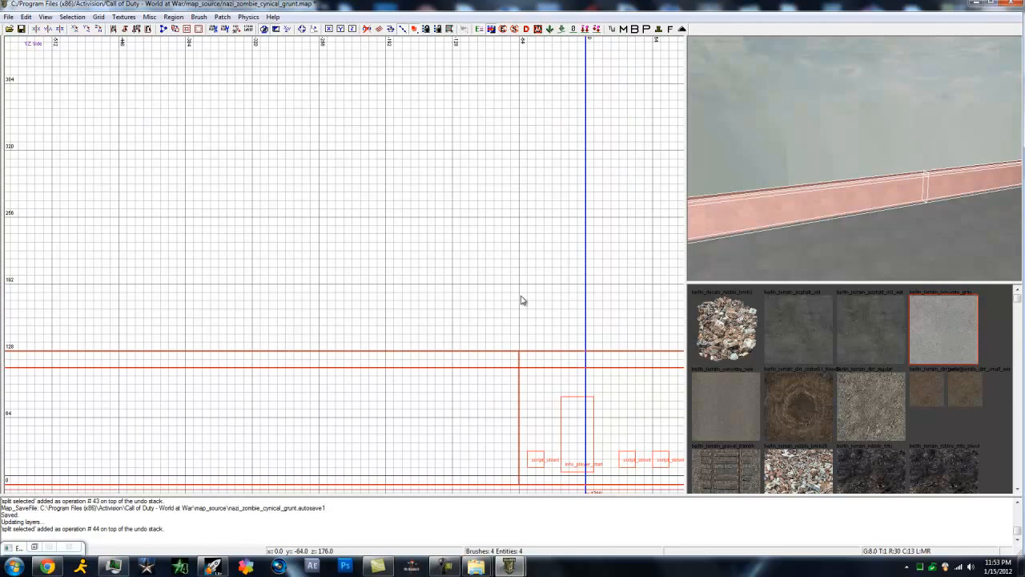
pyautogui.scroll(4, 538, 389)
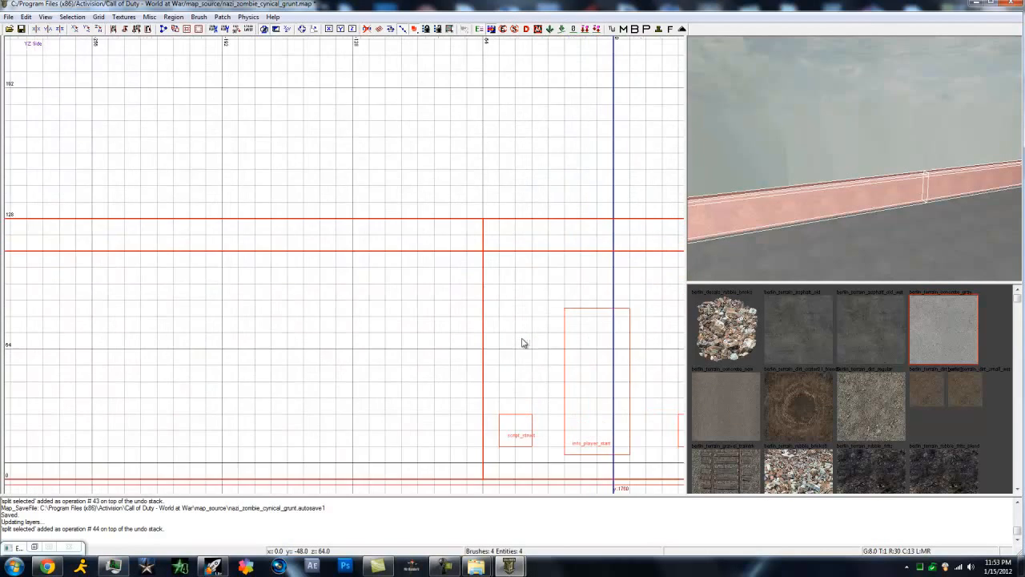
pyautogui.moveTo(494, 209); pyautogui.dragTo(473, 205, button='right')
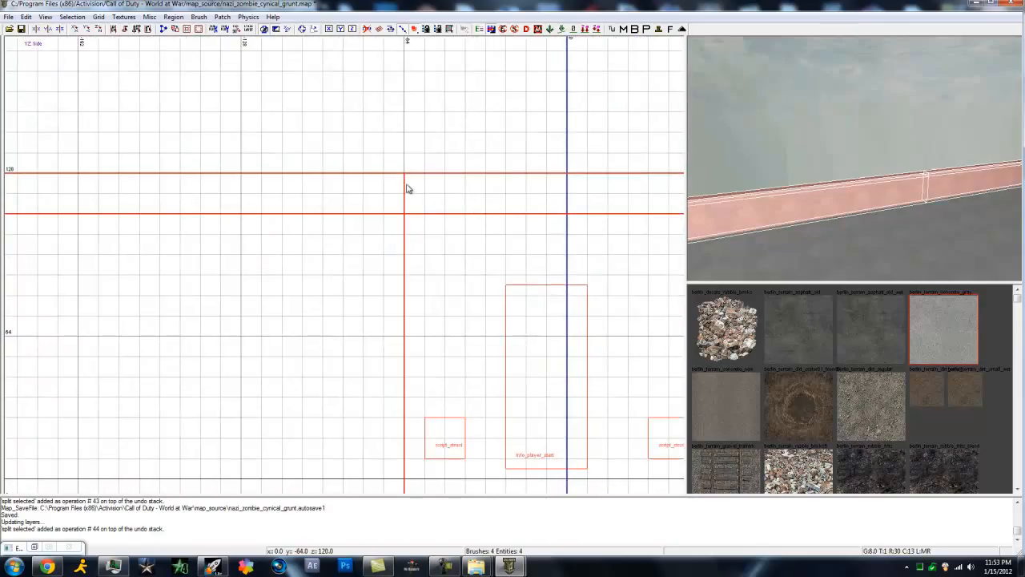
pyautogui.click(609, 174)
pyautogui.click(608, 214)
pyautogui.hotkey('shift', 'Return')
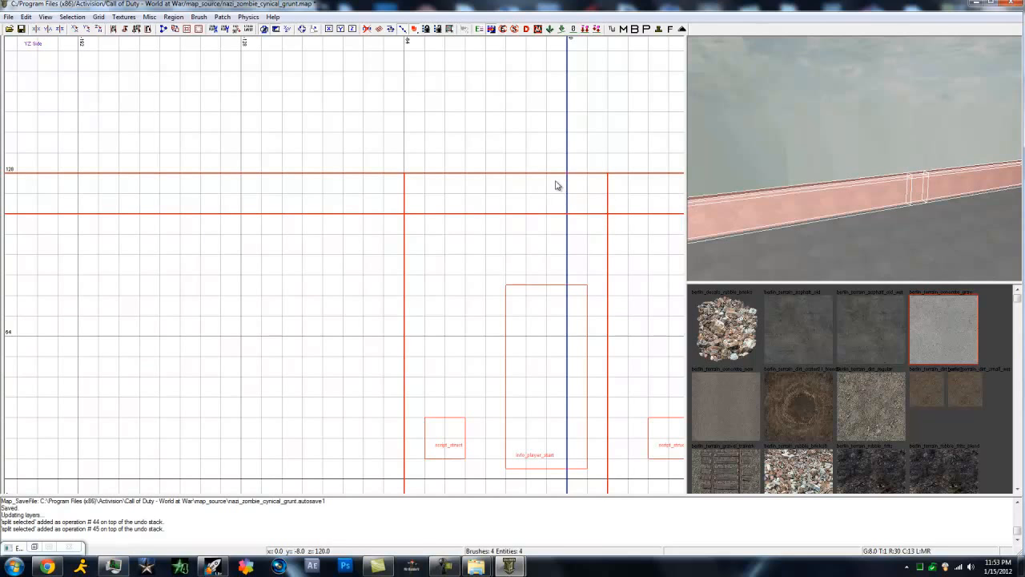
# Step: Try to add a German ber_sshonor axis zombie actor in the top view with the wall brushes still selected
pyautogui.scroll(-1, 476, 391)
pyautogui.scroll(-1, 476, 391)
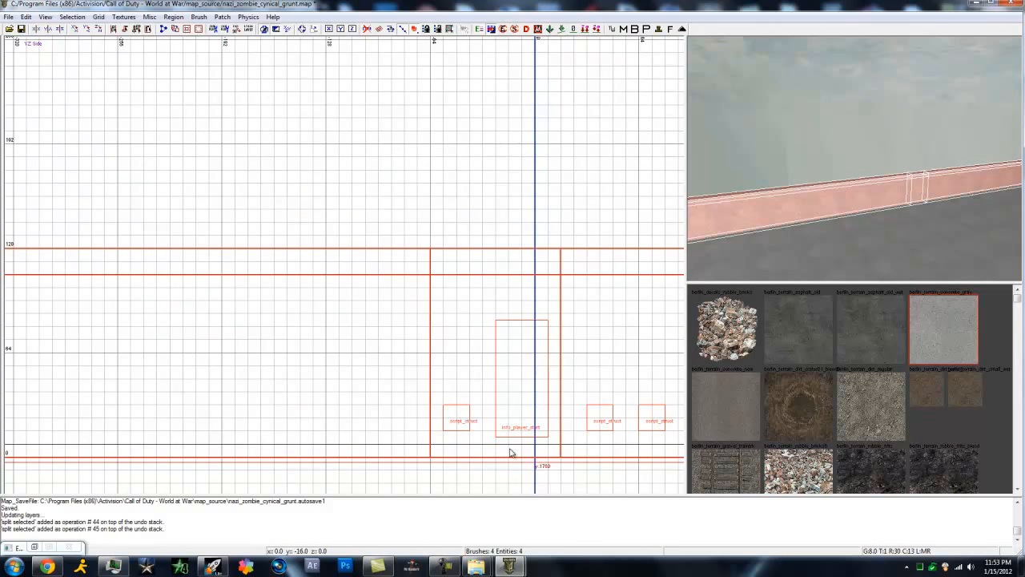
pyautogui.scroll(-5, 392, 365)
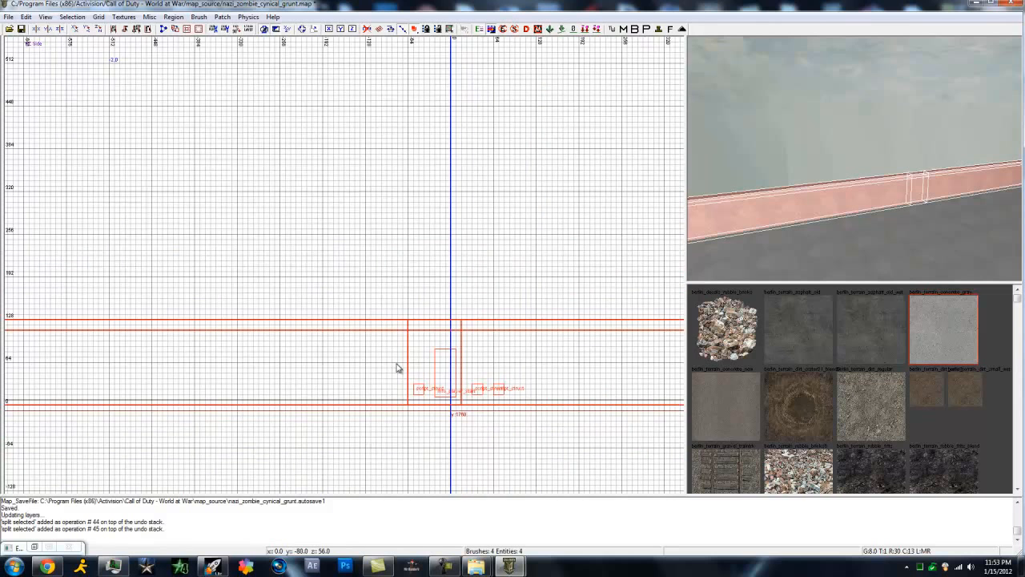
pyautogui.hotkey('ctrl', 'Tab')
pyautogui.hotkey('ctrl', 'Tab')
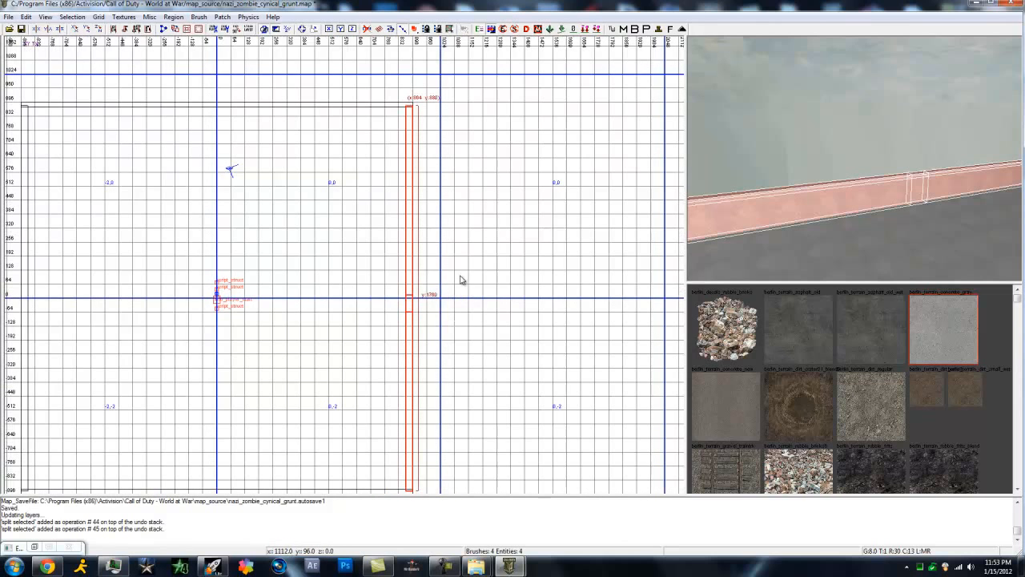
pyautogui.rightClick(338, 277)
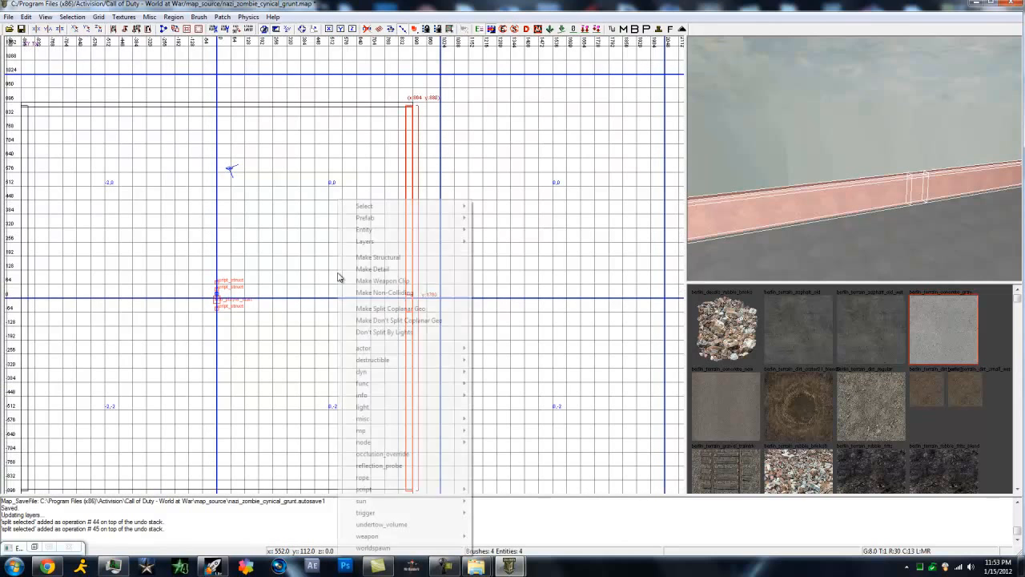
pyautogui.moveTo(385, 351)
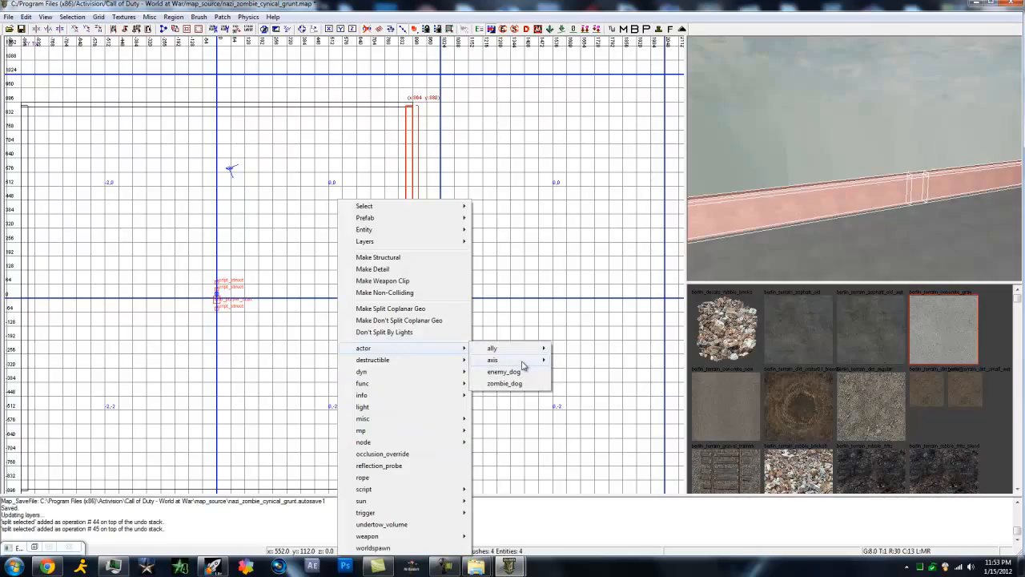
pyautogui.moveTo(522, 362)
pyautogui.moveTo(587, 362)
pyautogui.moveTo(638, 362)
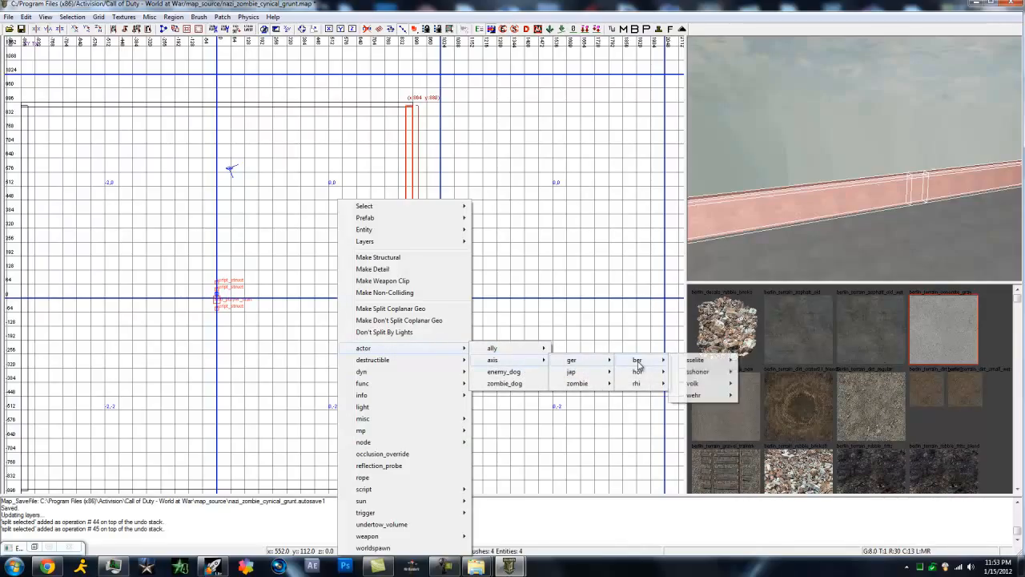
pyautogui.moveTo(697, 372)
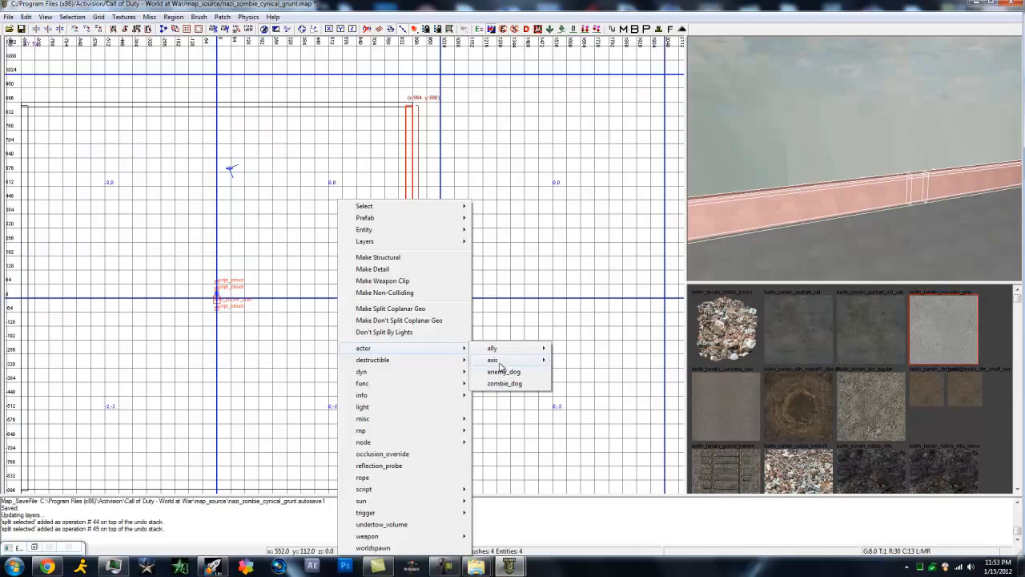
pyautogui.moveTo(602, 389)
pyautogui.moveTo(652, 390)
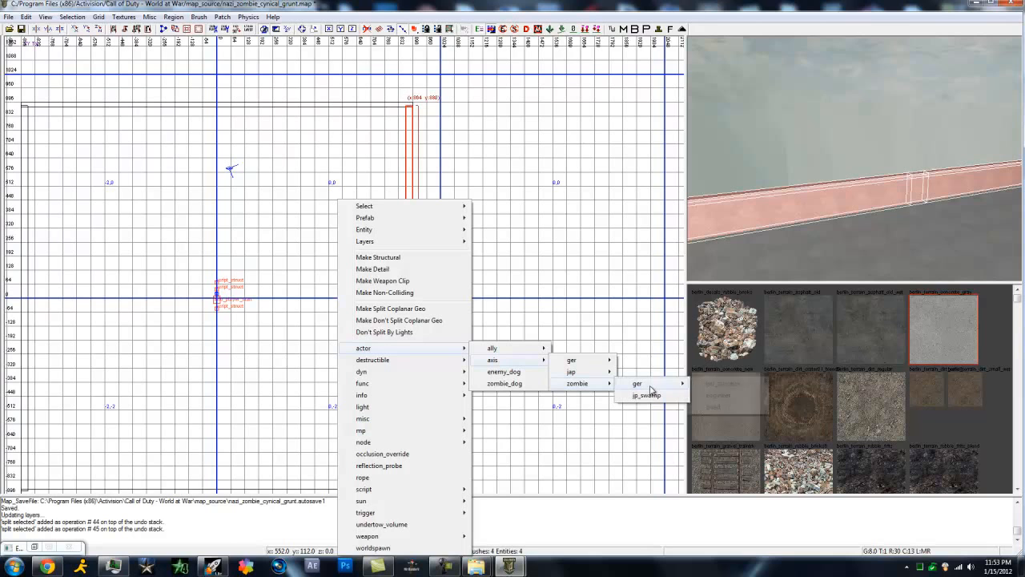
pyautogui.click(725, 387)
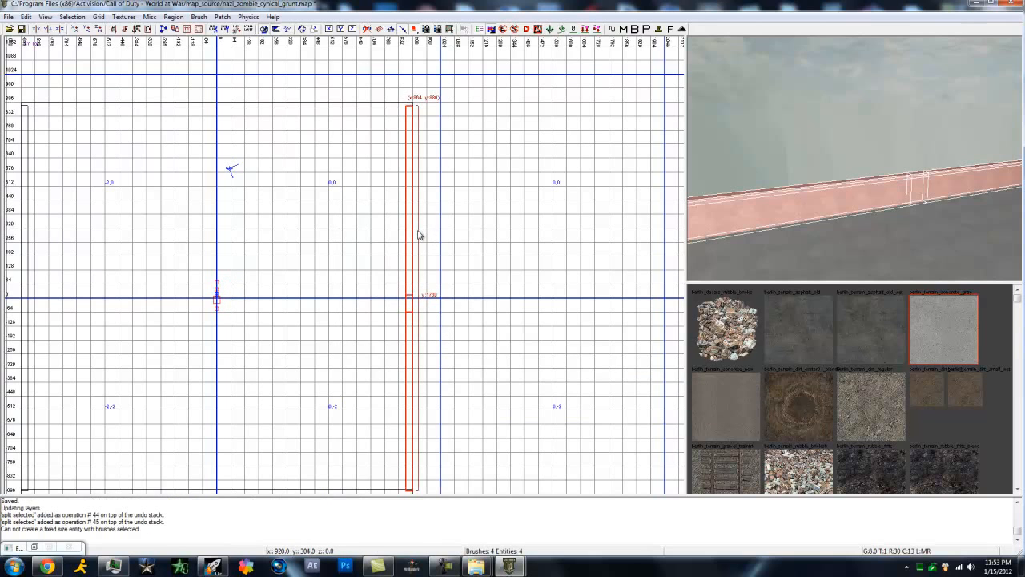
# Step: Deselect the wall brushes, add a German ber_sshonor axis zombie actor, and move it to about 215 units east of the player start
pyautogui.press('Escape')
pyautogui.rightClick(365, 230)
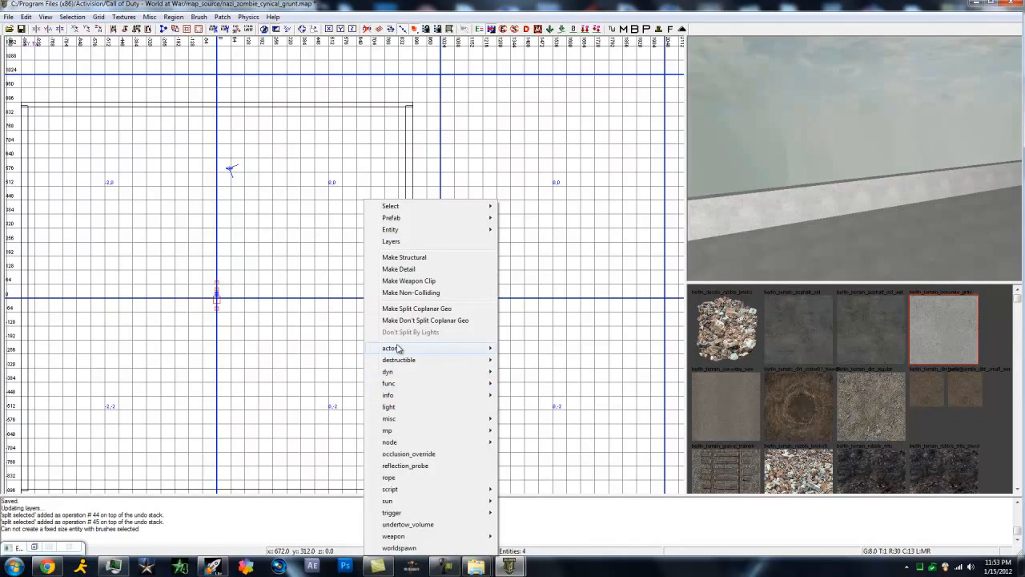
pyautogui.rightClick(313, 275)
pyautogui.moveTo(349, 350)
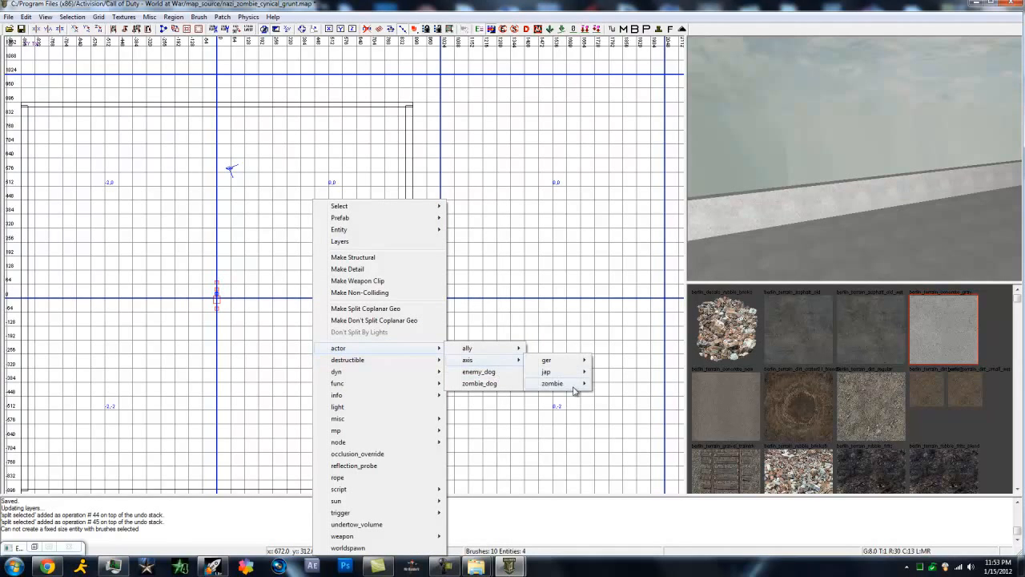
pyautogui.moveTo(572, 386)
pyautogui.moveTo(623, 386)
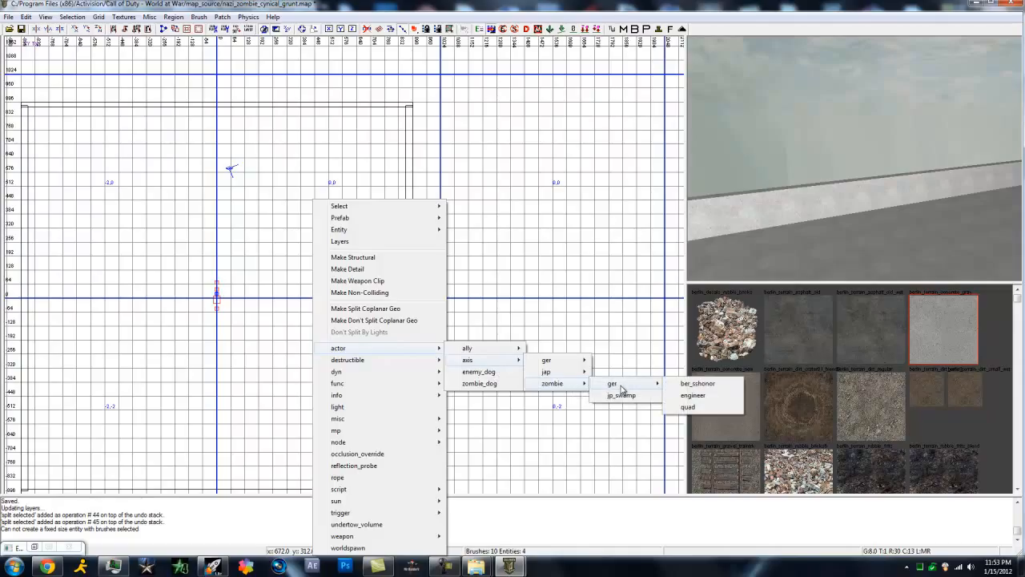
pyautogui.click(708, 385)
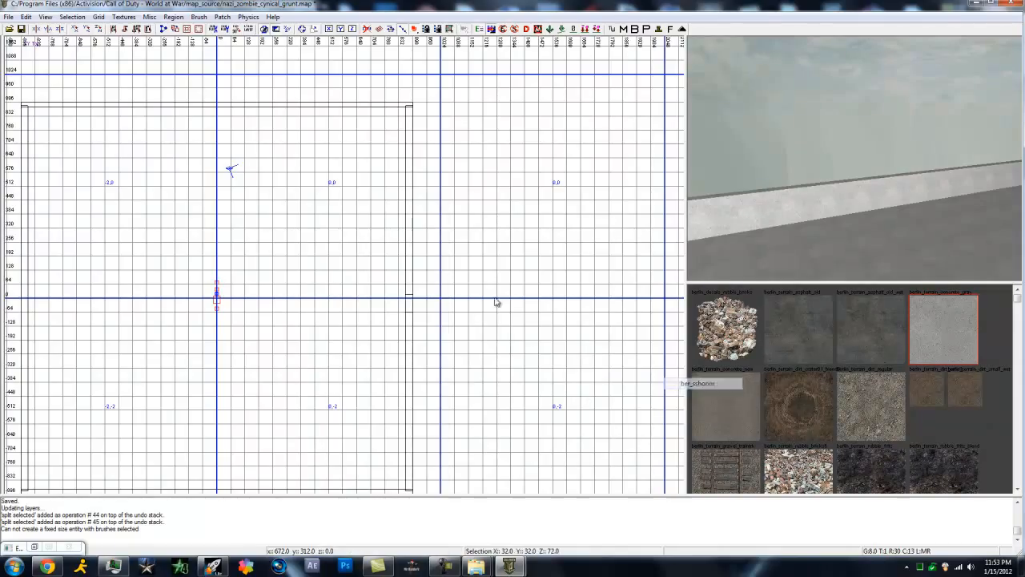
pyautogui.moveTo(322, 273); pyautogui.dragTo(269, 298)
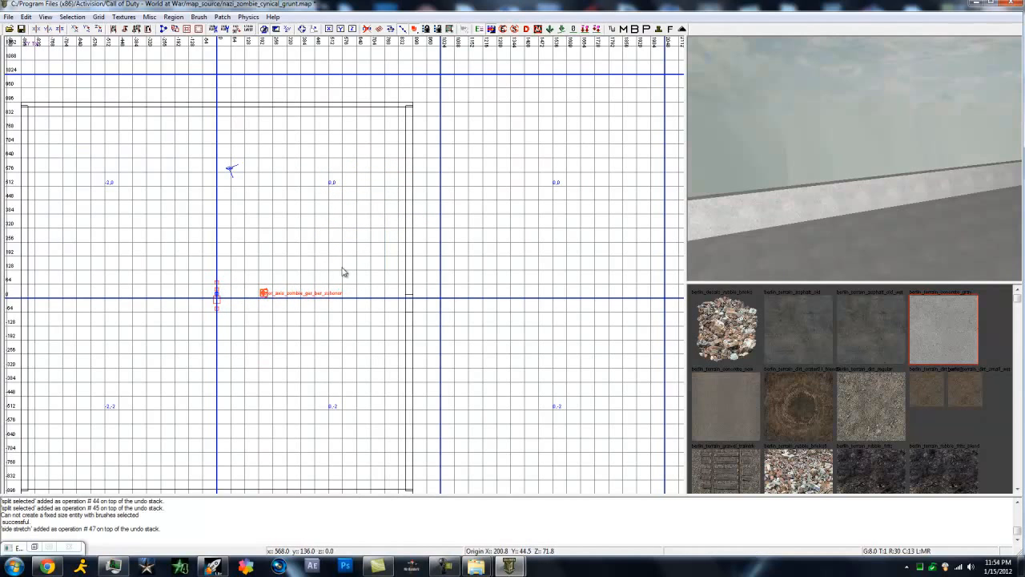
# Step: Raise the zombie actor 8 units in the front view so its feet rest on the floor surface
pyautogui.press('Right')
pyautogui.press('Right')
pyautogui.press('Right')
pyautogui.hotkey('ctrl', 'Tab')
pyautogui.scroll(4, 281, 314)
pyautogui.moveTo(281, 313); pyautogui.dragTo(307, 356, button='right')
pyautogui.scroll(3, 441, 238)
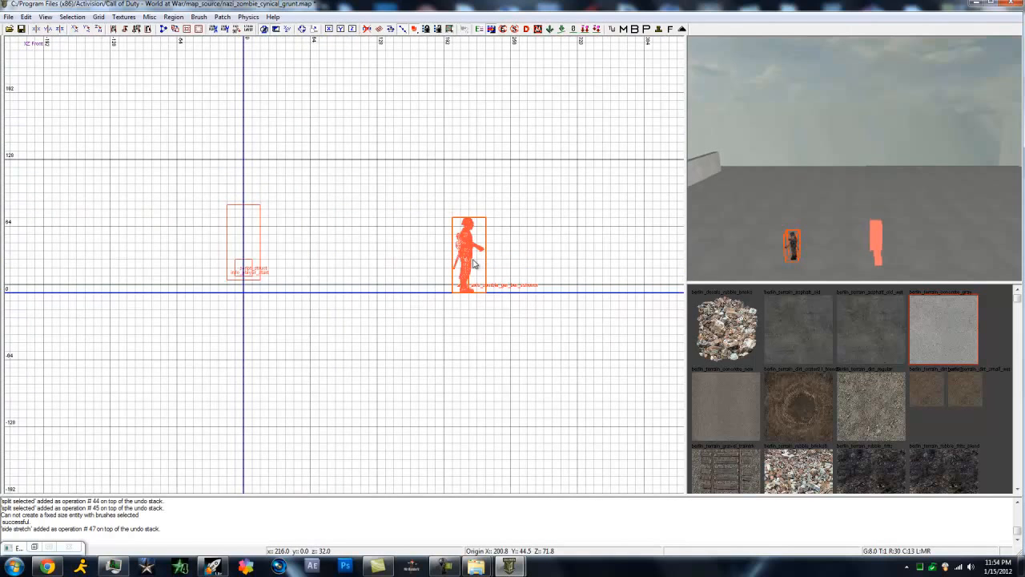
pyautogui.moveTo(468, 263); pyautogui.dragTo(472, 256)
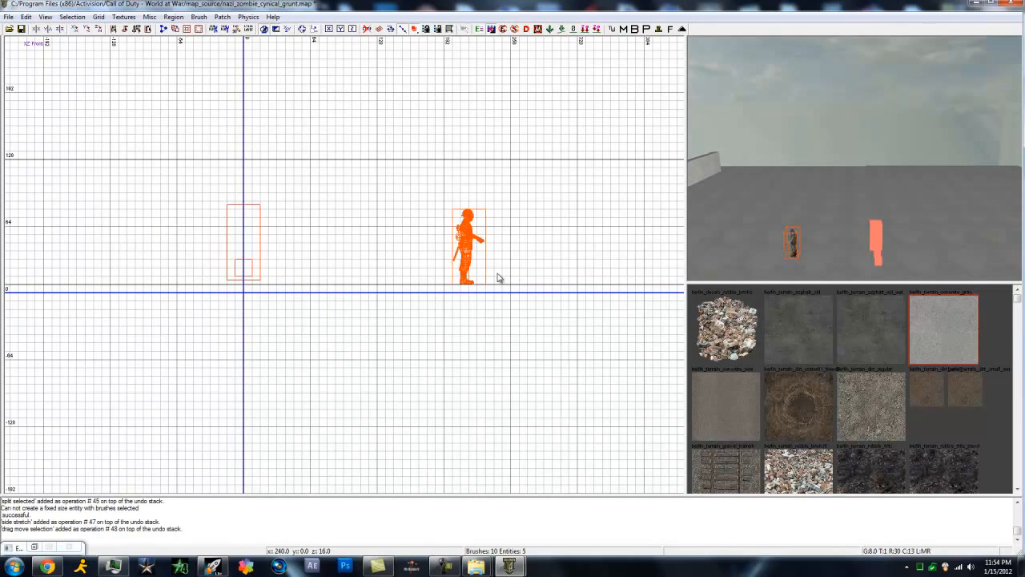
pyautogui.moveTo(419, 260); pyautogui.dragTo(546, 273, button='right')
pyautogui.hotkey('ctrl', 'Tab')
pyautogui.scroll(-5, 418, 262)
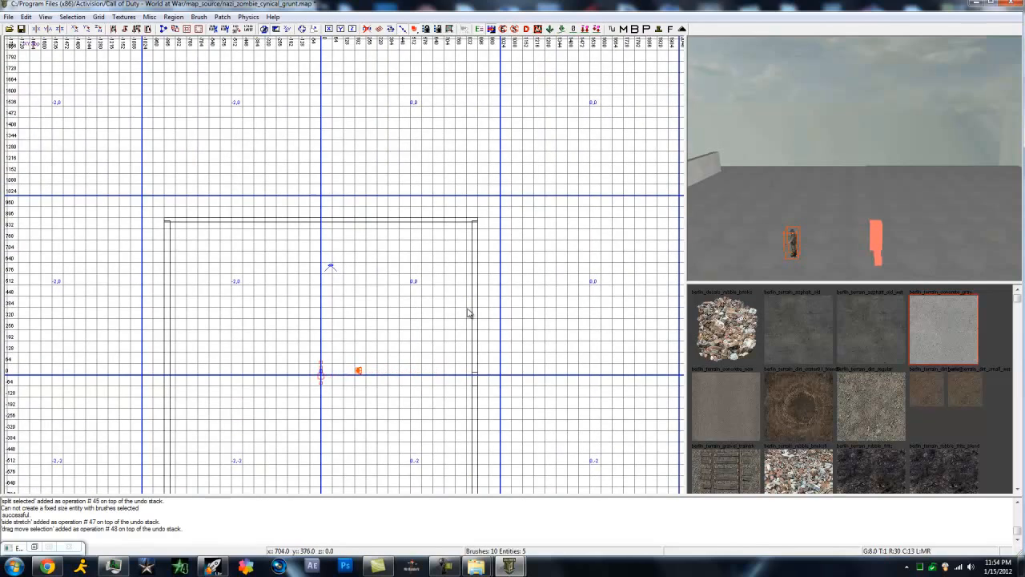
# Step: Select all the brushes that make up the east wall and show them in the side view around the zombie actor
pyautogui.moveTo(874, 202); pyautogui.dragTo(757, 284, button='right')
pyautogui.keyDown('shift'); pyautogui.click(474, 360); pyautogui.keyUp('shift')
pyautogui.moveTo(477, 380)
pyautogui.mouseDown()
pyautogui.moveTo(481, 393)
pyautogui.moveTo(513, 405)
pyautogui.moveTo(542, 378)
pyautogui.mouseUp()
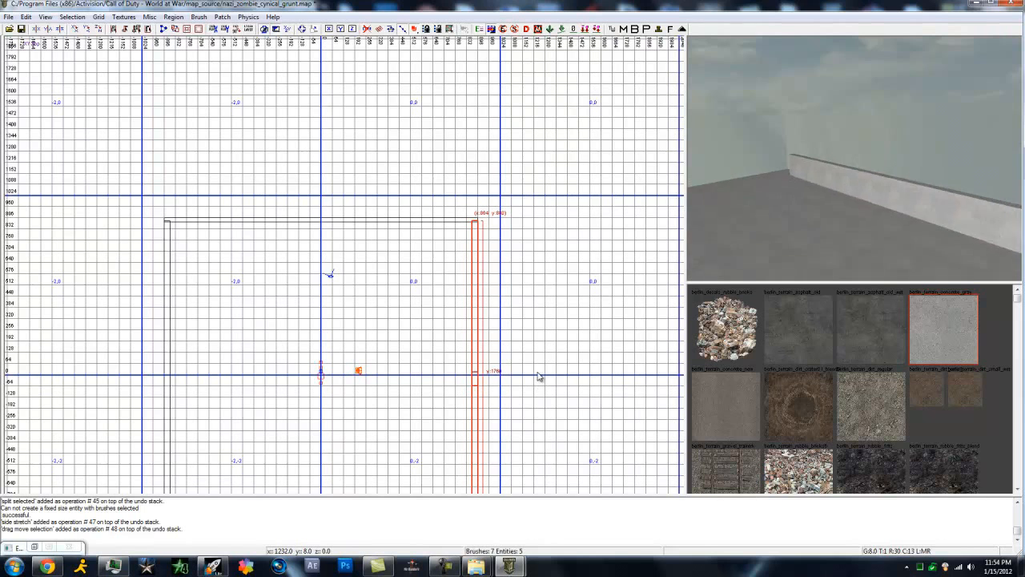
pyautogui.press('Left')
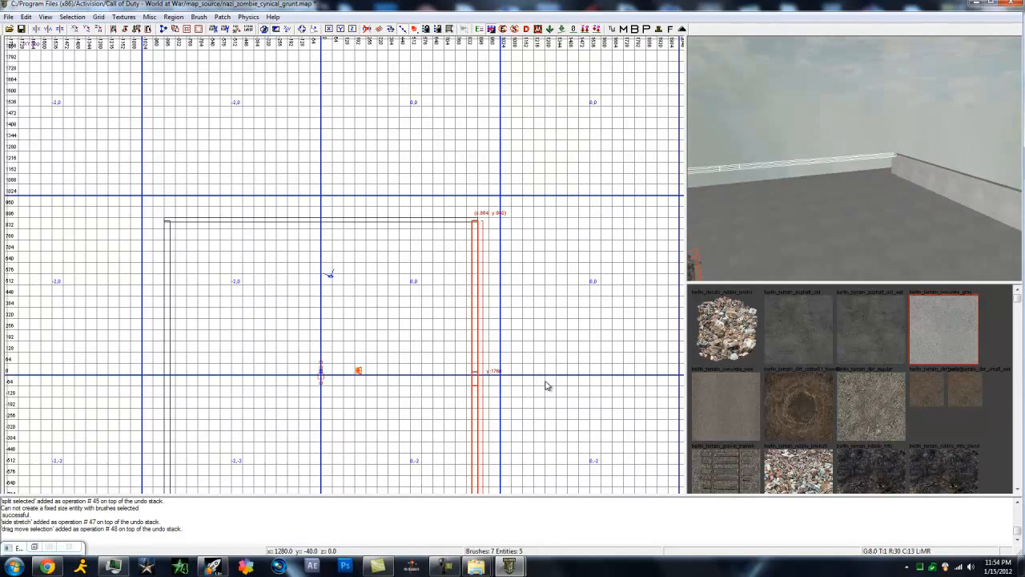
pyautogui.press('Up')
pyautogui.keyDown('shift'); pyautogui.click(855, 265); pyautogui.keyUp('shift')
pyautogui.keyDown('shift'); pyautogui.click(743, 264); pyautogui.keyUp('shift')
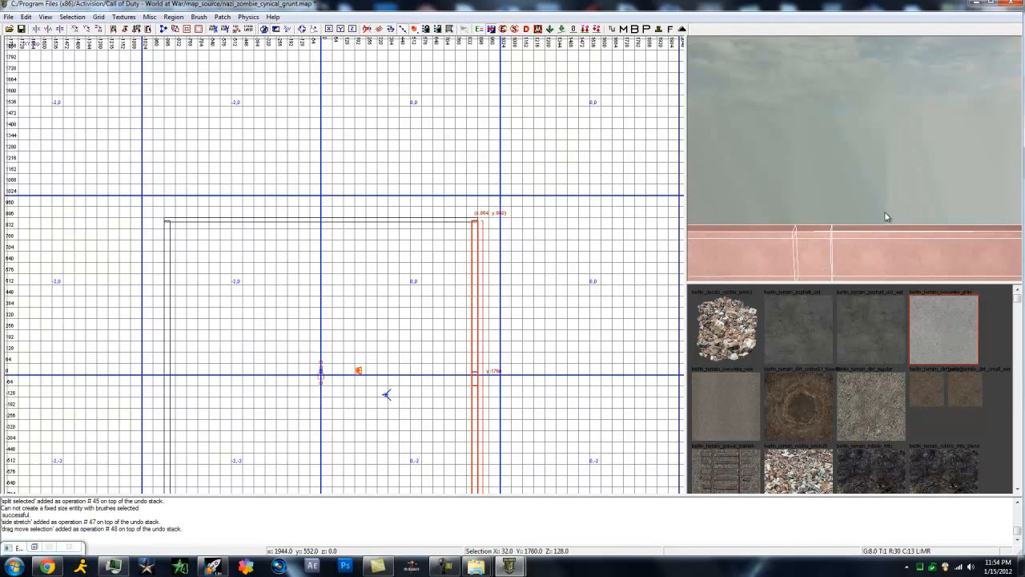
pyautogui.press('Down')
pyautogui.hotkey('ctrl', 'Tab')
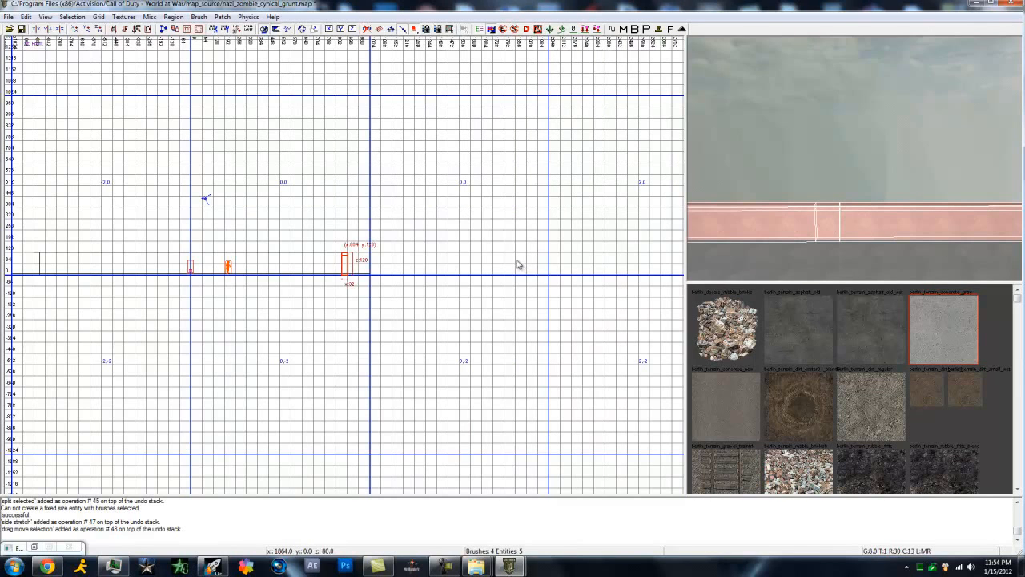
pyautogui.hotkey('ctrl', 'Tab')
pyautogui.scroll(4, 265, 296)
pyautogui.moveTo(355, 291); pyautogui.dragTo(107, 263, button='right')
pyautogui.scroll(1, 501, 289)
pyautogui.scroll(3, 500, 280)
pyautogui.moveTo(226, 164)
pyautogui.mouseDown(button='right')
pyautogui.moveTo(537, 299)
pyautogui.moveTo(542, 318)
pyautogui.moveTo(525, 234)
pyautogui.mouseUp(button='right')
pyautogui.scroll(2, 229, 161)
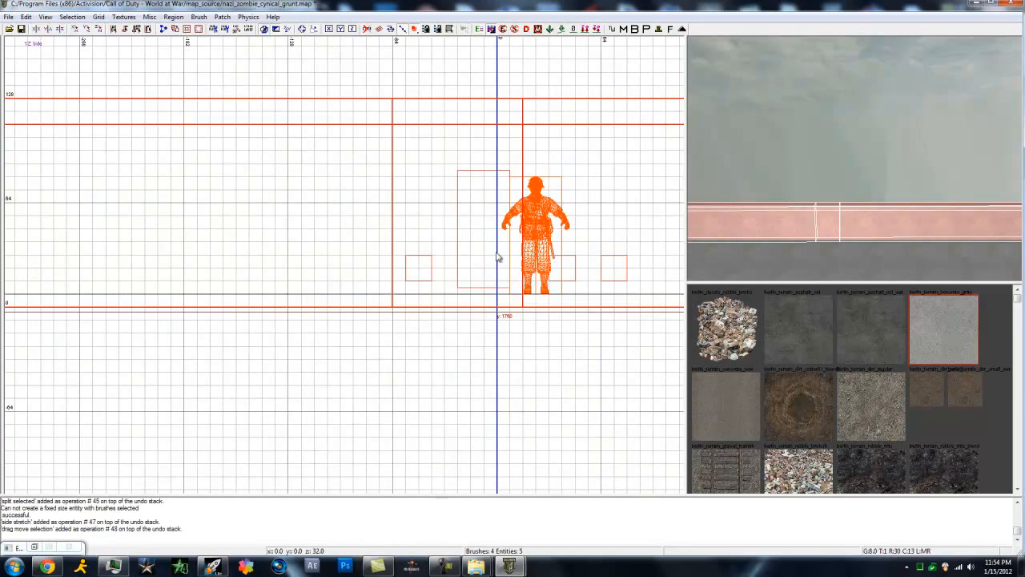
# Step: Try splitting the selected wall brushes horizontally at z = 48, and undo that split
pyautogui.click(393, 228)
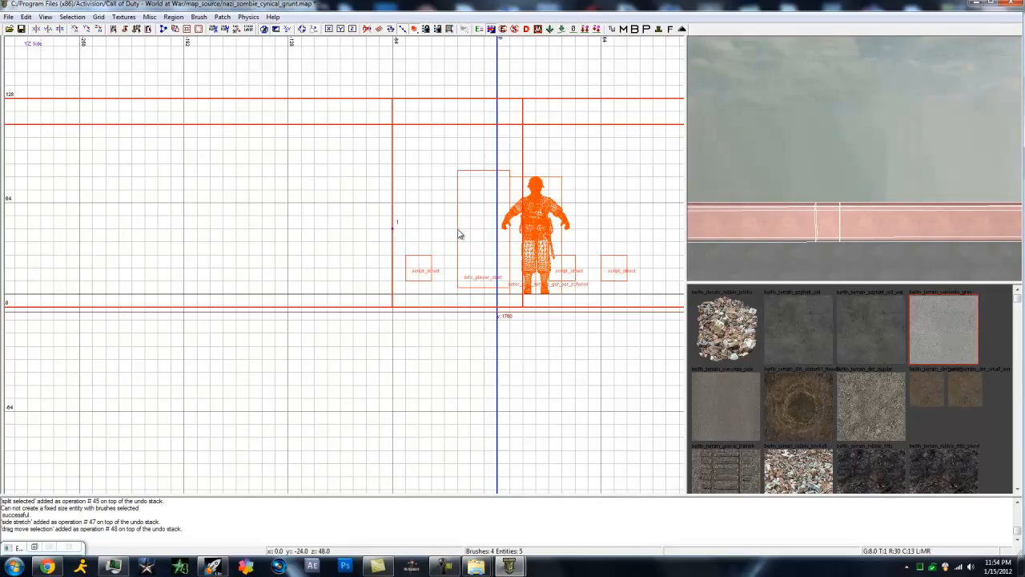
pyautogui.click(458, 232)
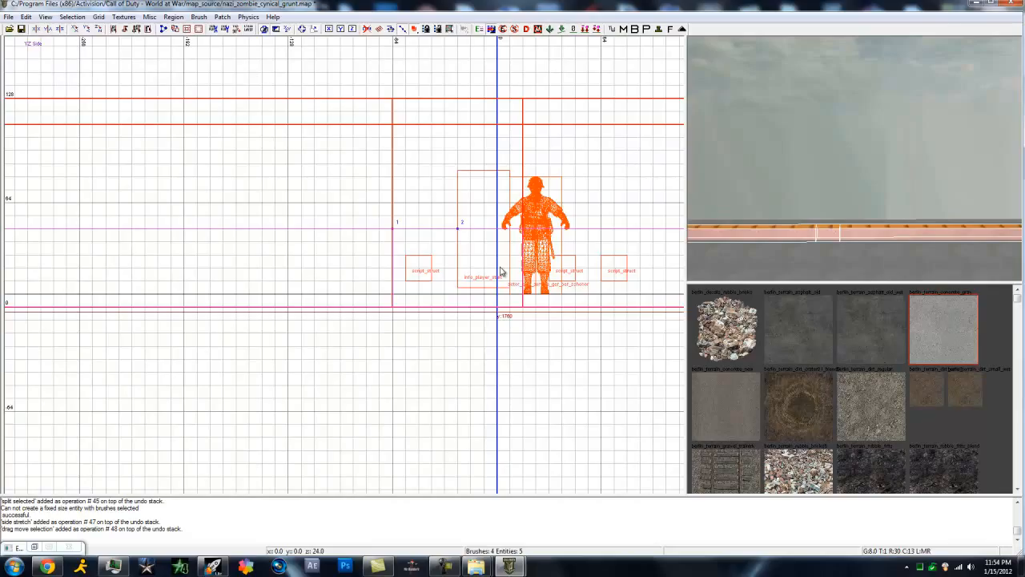
pyautogui.hotkey('shift', 'Return')
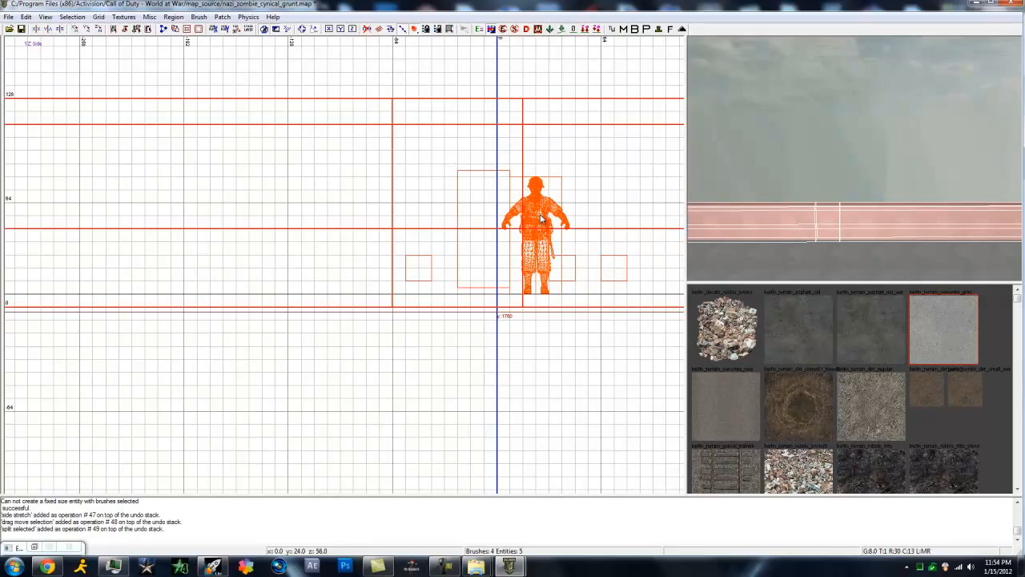
pyautogui.keyDown('ctrl'); pyautogui.moveTo(791, 216); pyautogui.dragTo(791, 220, button='right'); pyautogui.keyUp('ctrl')
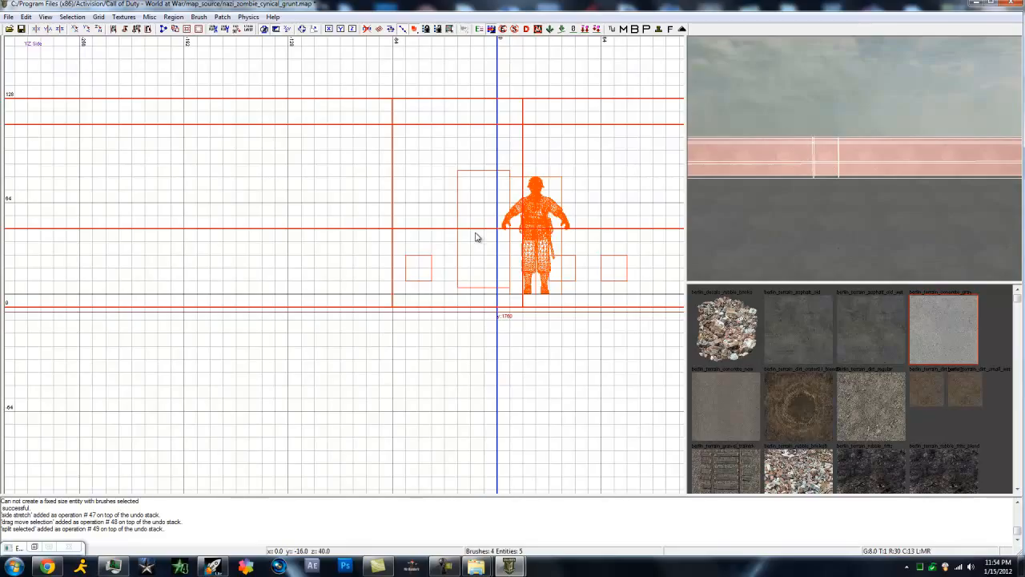
pyautogui.hotkey('ctrl', 'z')
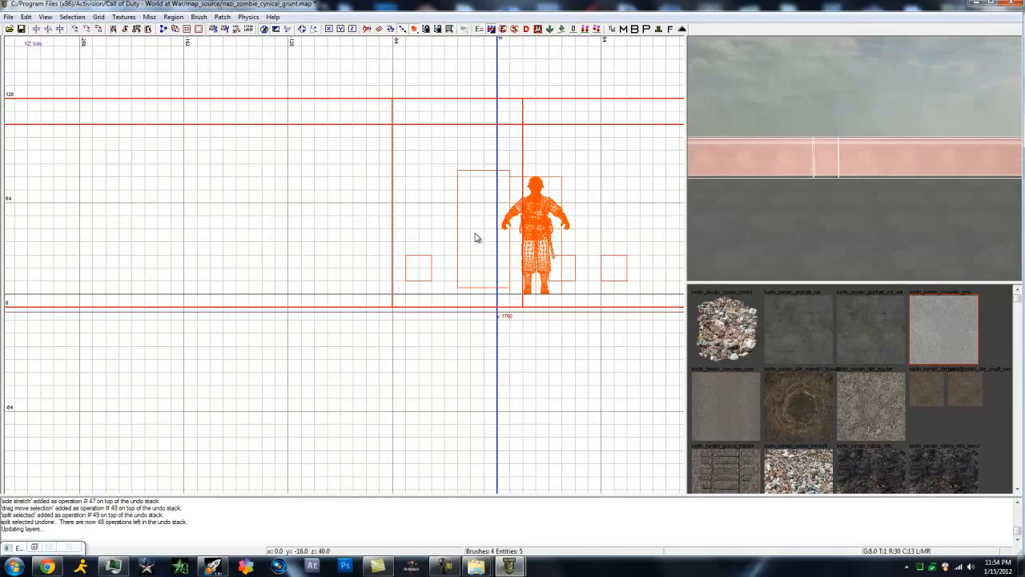
# Step: Split the selected wall brushes horizontally at z = 40 to define the lower edge of the window opening
pyautogui.click(394, 247)
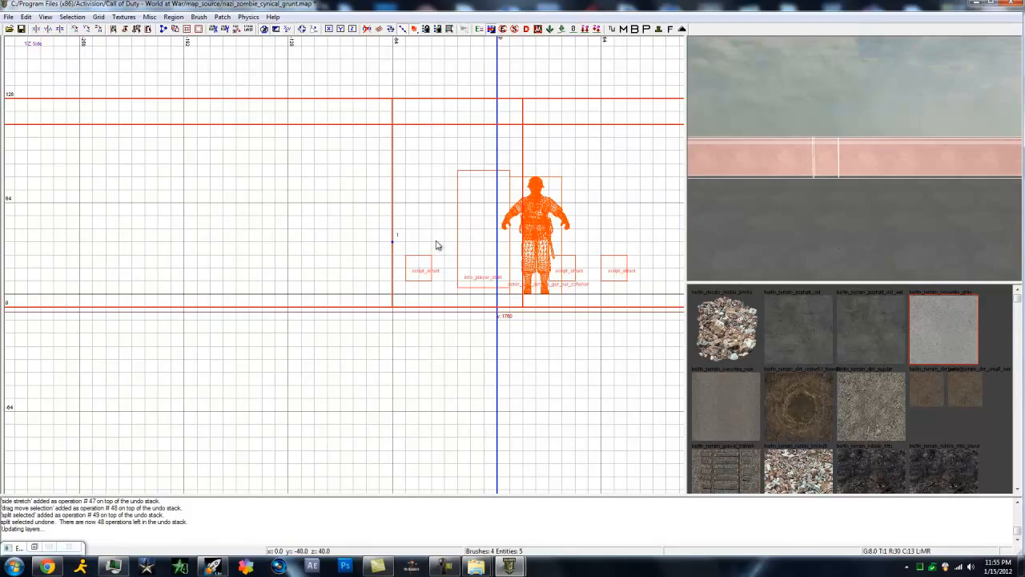
pyautogui.click(460, 240)
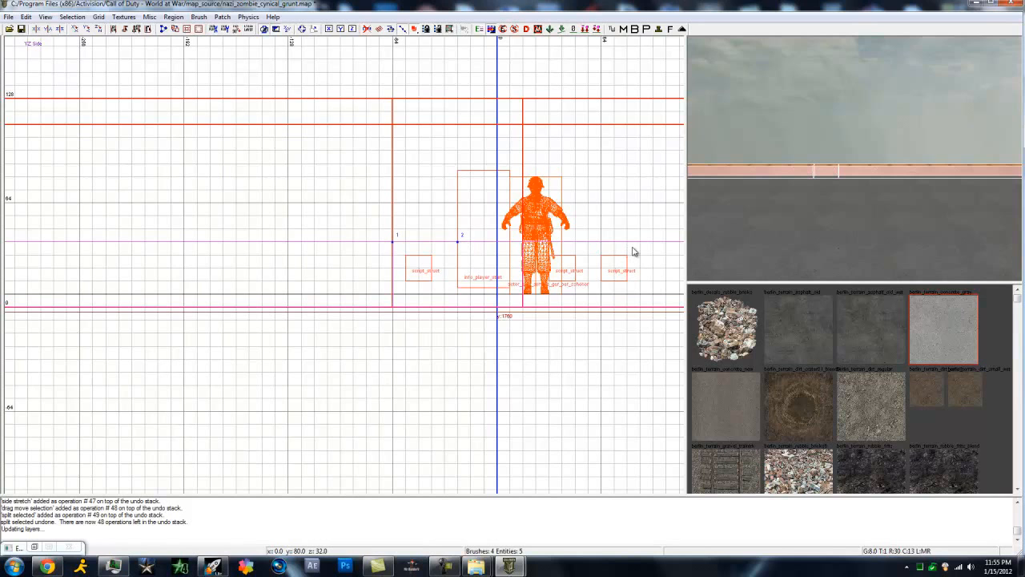
pyautogui.hotkey('shift', 'Return')
pyautogui.moveTo(864, 192)
pyautogui.mouseDown(button='right')
pyautogui.moveTo(847, 221)
pyautogui.moveTo(881, 196)
pyautogui.mouseUp(button='right')
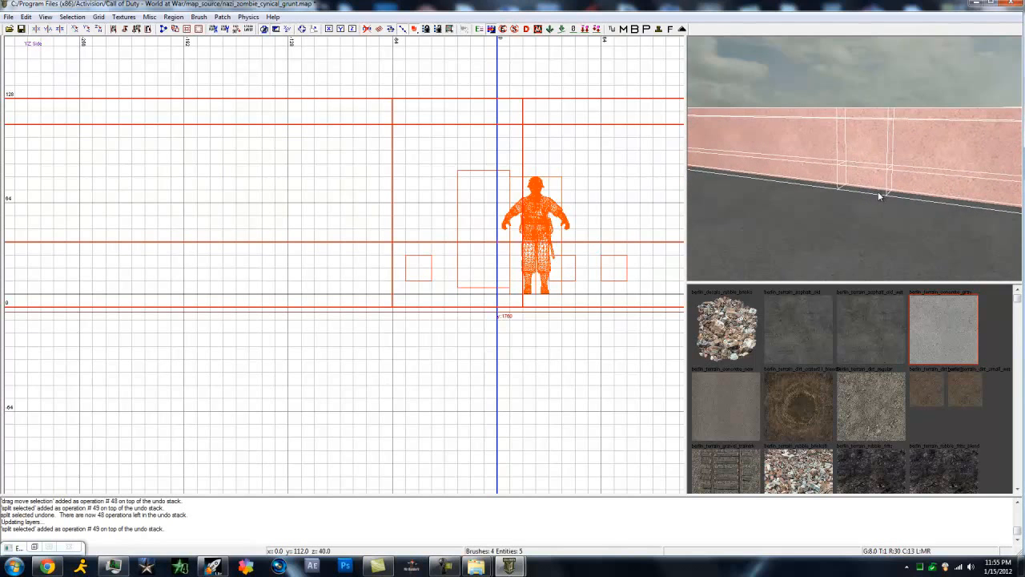
# Step: Deselect the wall and delete only its 80-unit-wide, 72-unit-high middle piece to create the window opening
pyautogui.press('Escape')
pyautogui.keyDown('shift'); pyautogui.click(864, 149); pyautogui.keyUp('shift')
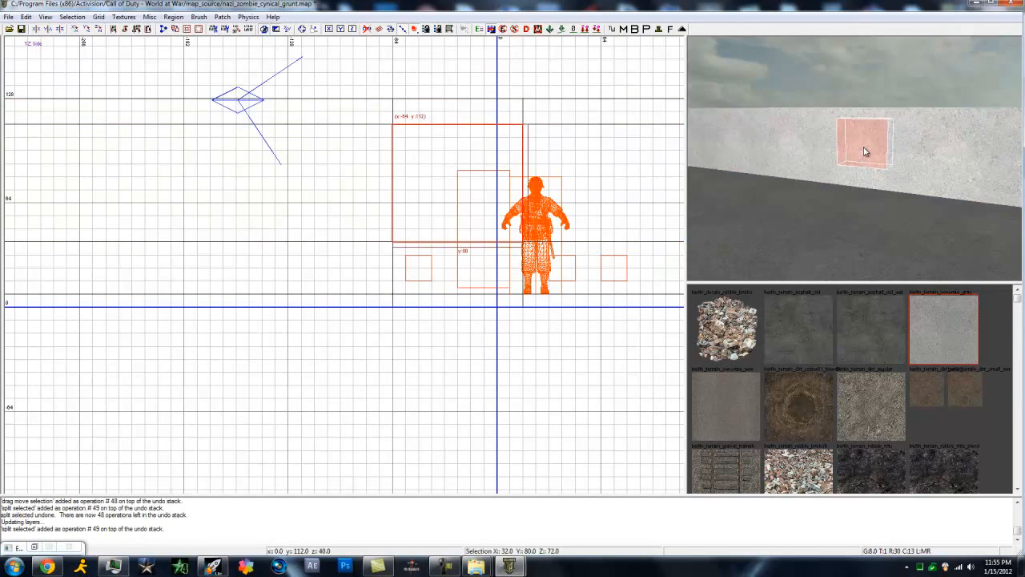
pyautogui.press('BackSpace')
pyautogui.moveTo(864, 147); pyautogui.dragTo(864, 149, button='right')
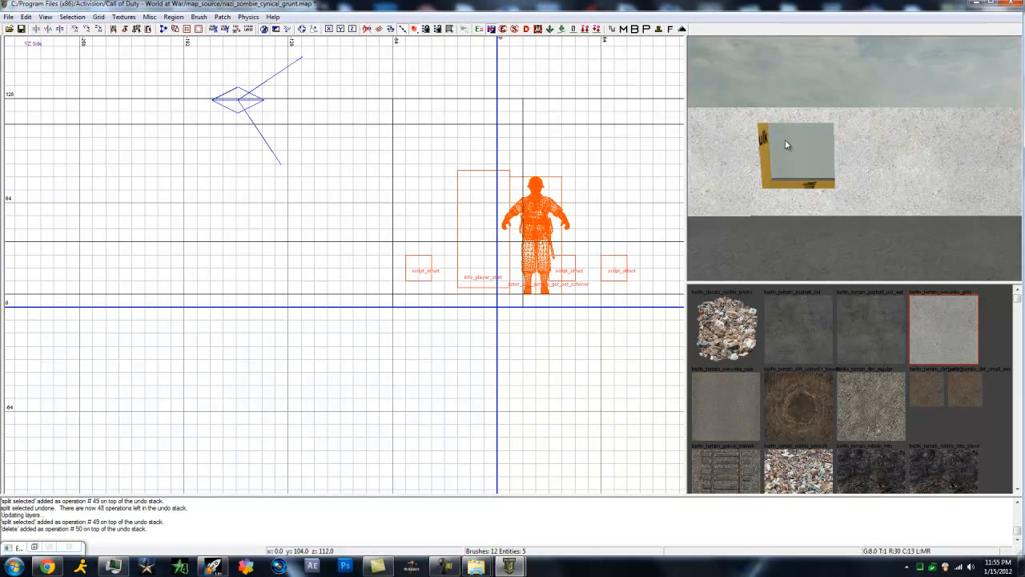
pyautogui.keyDown('shift'); pyautogui.click(748, 149); pyautogui.keyUp('shift')
pyautogui.keyDown('shift'); pyautogui.click(812, 189); pyautogui.keyUp('shift')
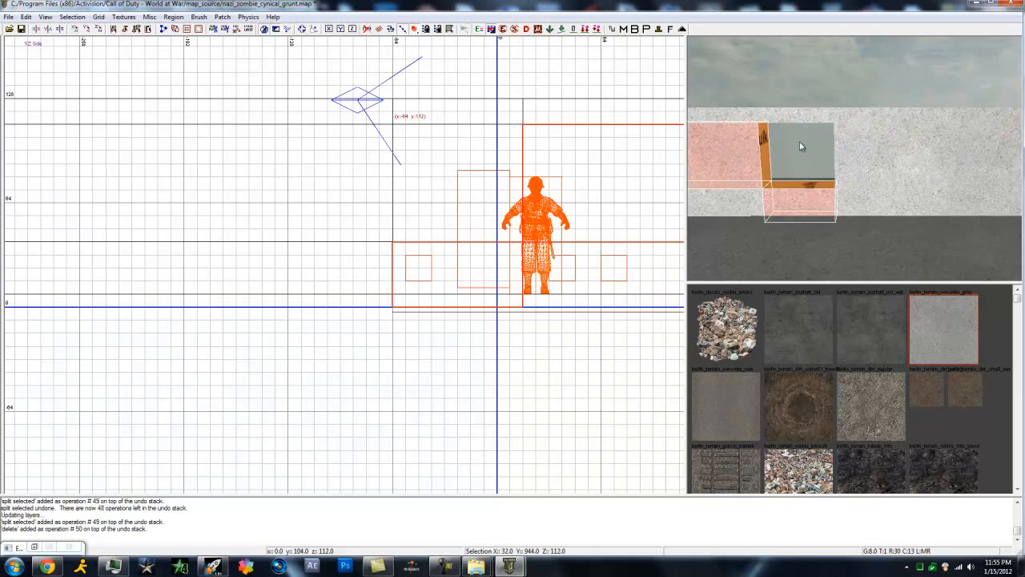
pyautogui.press('Escape')
# Step: Apply the berlin_terrain_concrete_gray texture to the four wall brushes surrounding the opening, replacing the caulk on its inner faces, and deselect them
pyautogui.scroll(5, 753, 182)
pyautogui.moveTo(764, 204); pyautogui.dragTo(833, 205, button='right')
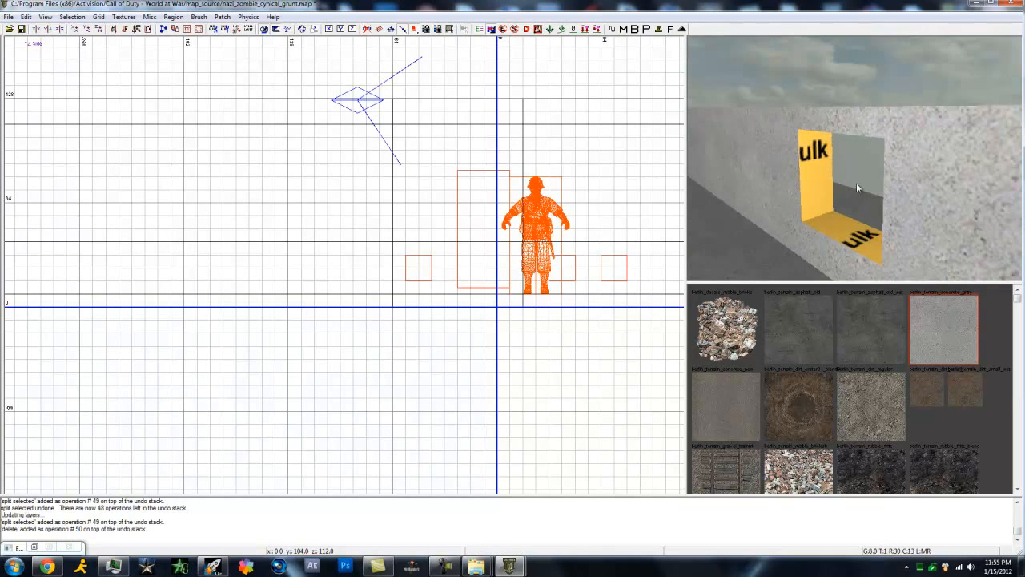
pyautogui.keyDown('shift'); pyautogui.click(814, 167); pyautogui.keyUp('shift')
pyautogui.keyDown('shift'); pyautogui.click(843, 230); pyautogui.keyUp('shift')
pyautogui.keyDown('shift'); pyautogui.click(842, 130); pyautogui.keyUp('shift')
pyautogui.keyDown('shift'); pyautogui.click(898, 193); pyautogui.keyUp('shift')
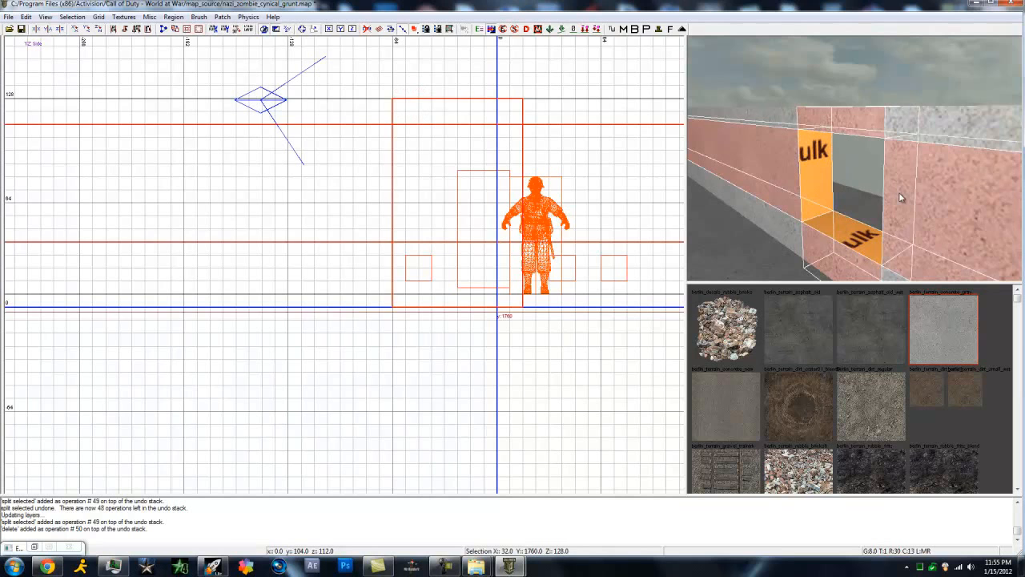
pyautogui.click(938, 335)
pyautogui.press('Escape')
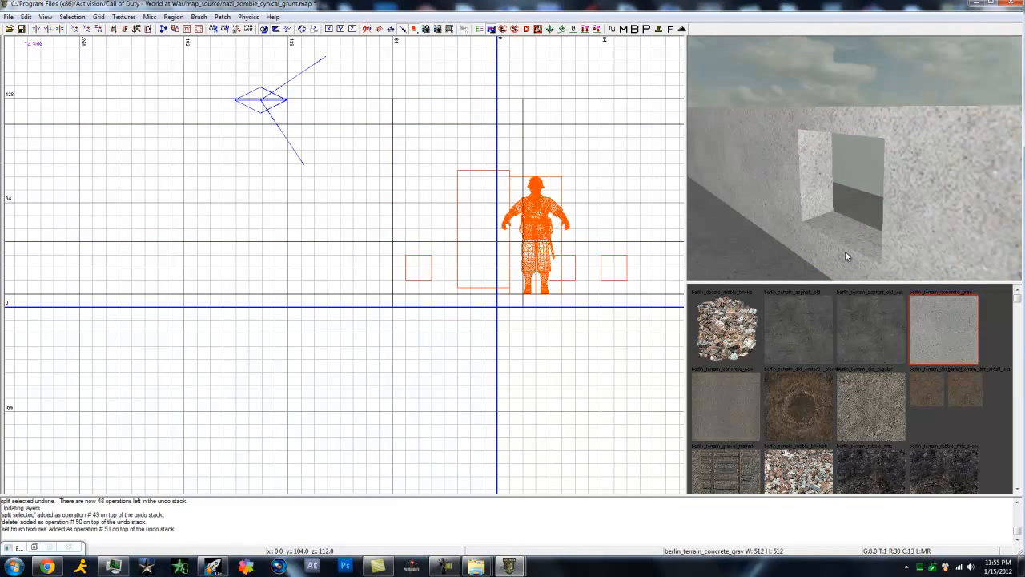
pyautogui.scroll(3, 850, 228)
pyautogui.moveTo(861, 238); pyautogui.dragTo(852, 174, button='right')
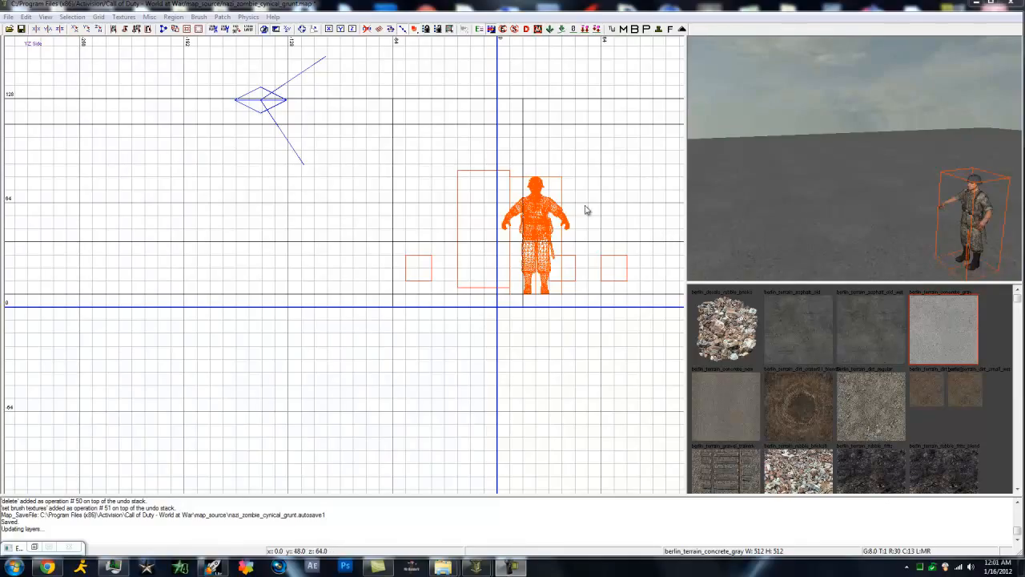
pyautogui.click(384, 146)
pyautogui.moveTo(704, 177)
pyautogui.mouseDown(button='right')
pyautogui.moveTo(861, 166)
pyautogui.moveTo(787, 174)
pyautogui.moveTo(850, 207)
pyautogui.moveTo(849, 153)
pyautogui.moveTo(889, 91)
pyautogui.moveTo(885, 251)
pyautogui.moveTo(892, 192)
pyautogui.moveTo(851, 163)
pyautogui.moveTo(759, 135)
pyautogui.moveTo(816, 165)
pyautogui.moveTo(784, 168)
pyautogui.moveTo(794, 176)
pyautogui.moveTo(940, 144)
pyautogui.moveTo(874, 150)
pyautogui.moveTo(890, 235)
pyautogui.moveTo(848, 200)
pyautogui.moveTo(787, 193)
pyautogui.moveTo(696, 228)
pyautogui.mouseUp(button='right')
# Step: Select the floor brush in the top view and split it along the north wall's outer edge at y = 896
pyautogui.hotkey('ctrl', 'Tab')
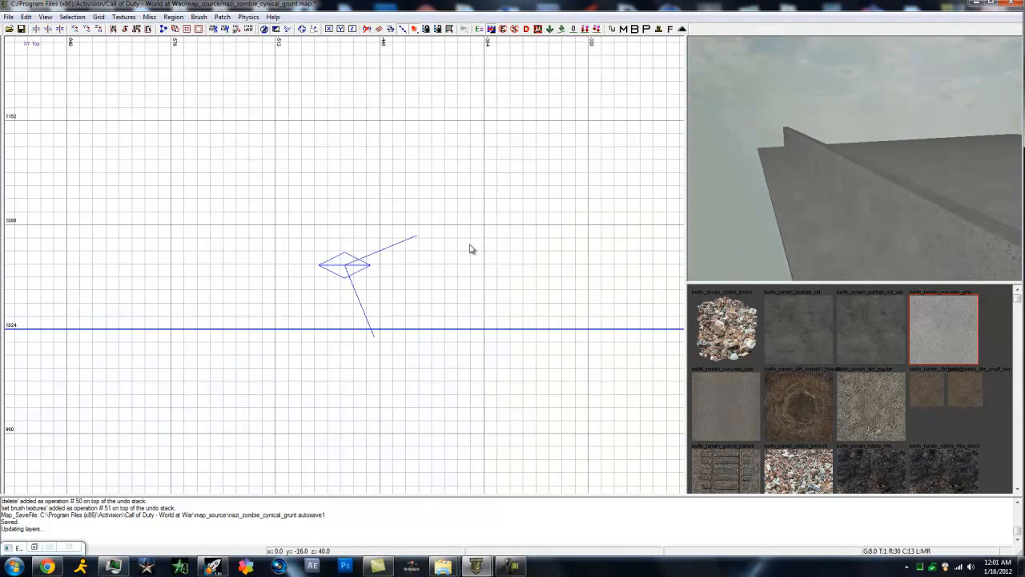
pyautogui.hotkey('ctrl', 'Tab')
pyautogui.scroll(-3, 407, 247)
pyautogui.scroll(-5, 414, 287)
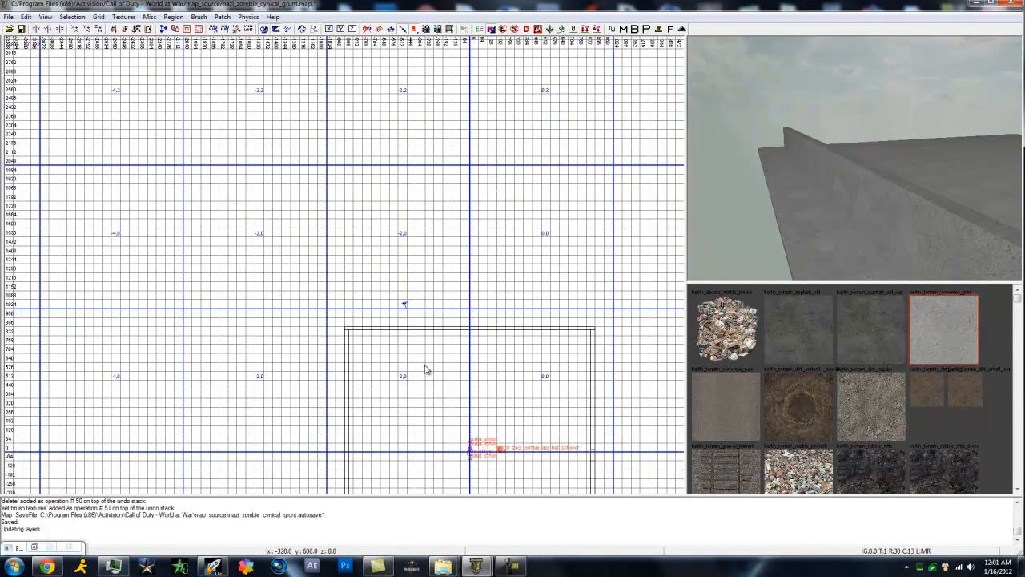
pyautogui.keyDown('shift'); pyautogui.click(436, 361); pyautogui.keyUp('shift')
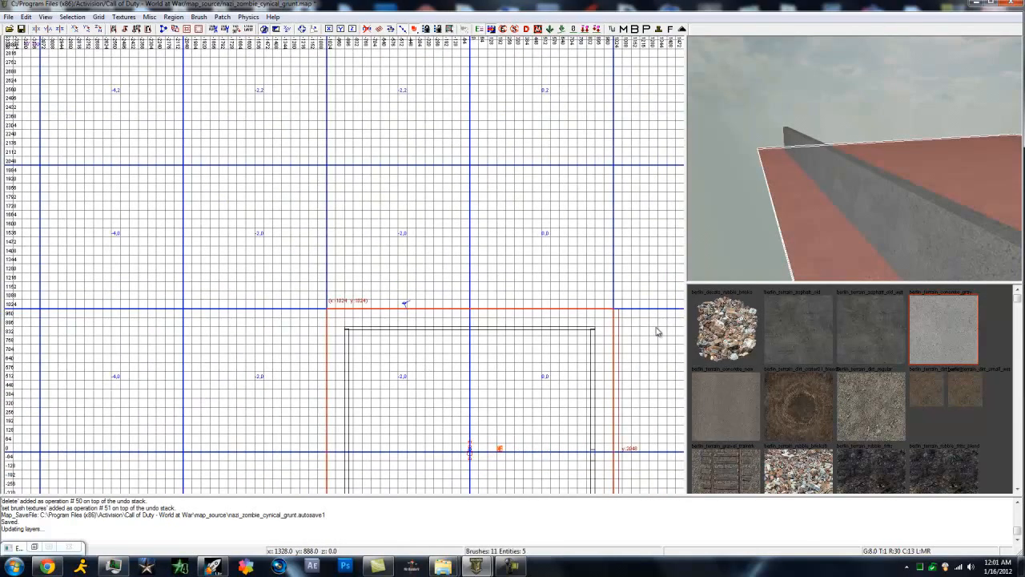
pyautogui.moveTo(875, 199); pyautogui.dragTo(875, 198, button='right')
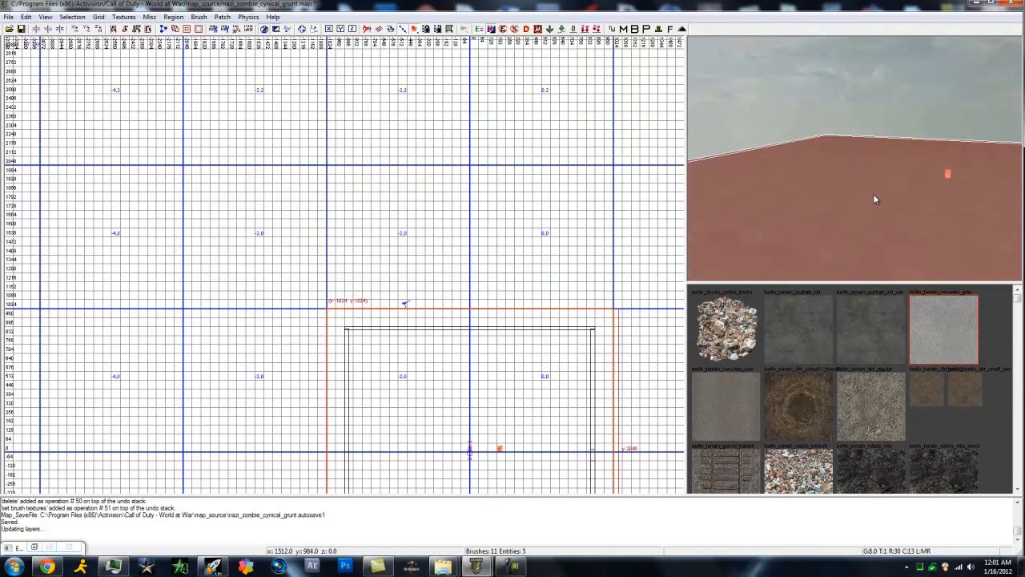
pyautogui.scroll(2, 469, 365)
pyautogui.scroll(-2, 444, 361)
pyautogui.scroll(2, 507, 357)
pyautogui.scroll(2, 413, 301)
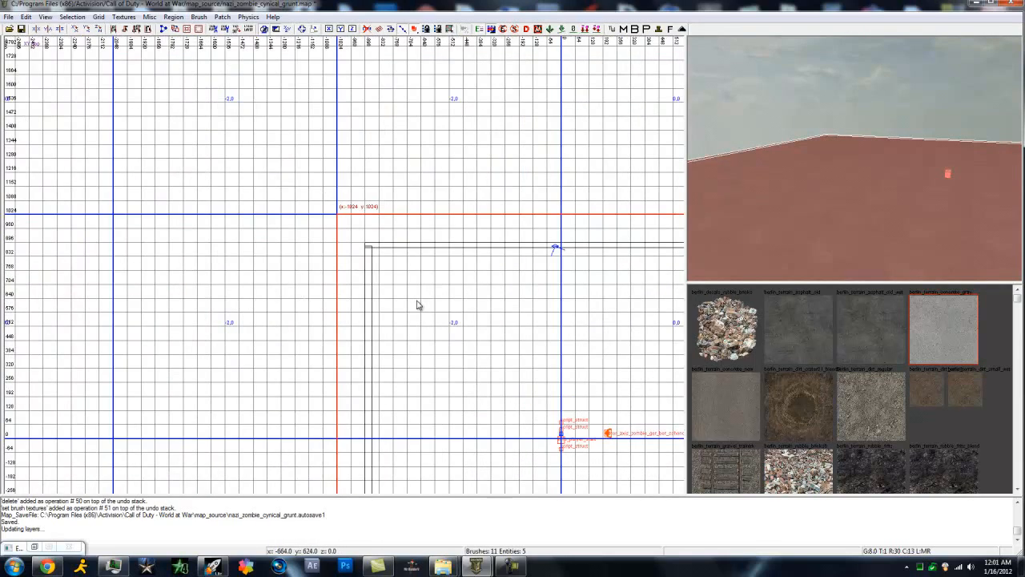
pyautogui.scroll(4, 404, 300)
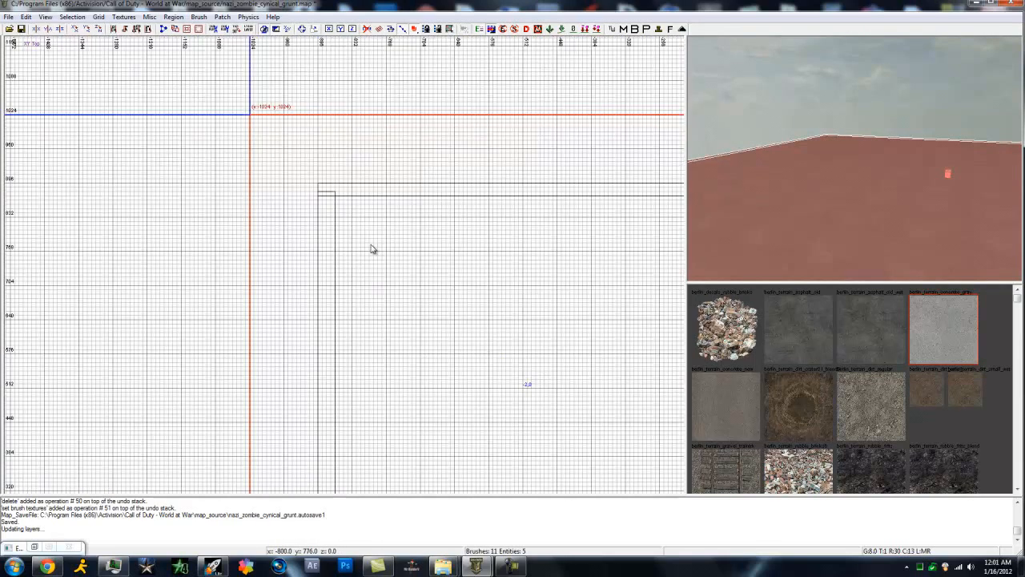
pyautogui.scroll(2, 383, 254)
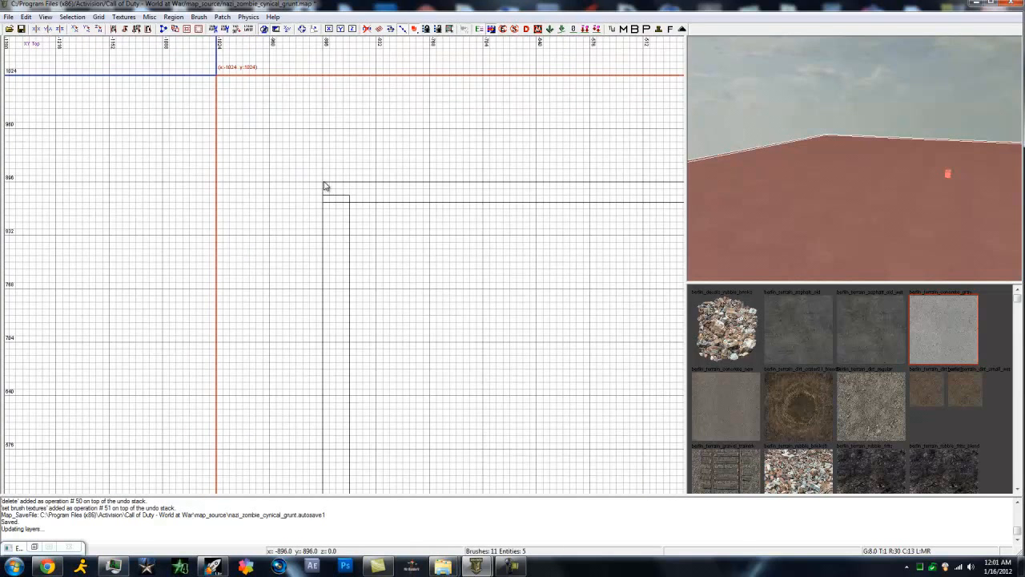
pyautogui.click(329, 183)
pyautogui.hotkey('shift', 'Return')
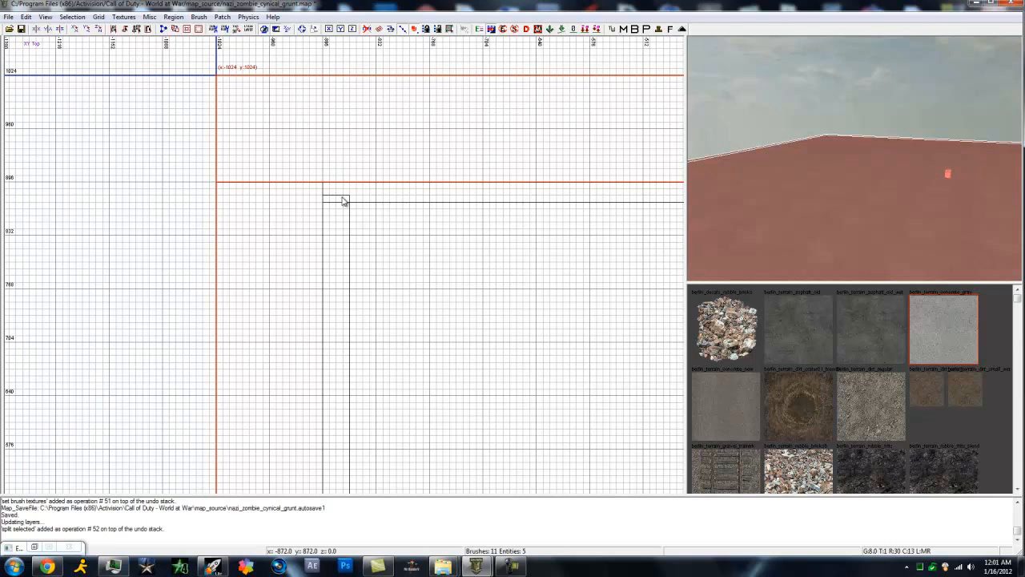
# Step: Split the floor vertically along the west wall's outer edge at x = -896
pyautogui.scroll(-4, 352, 199)
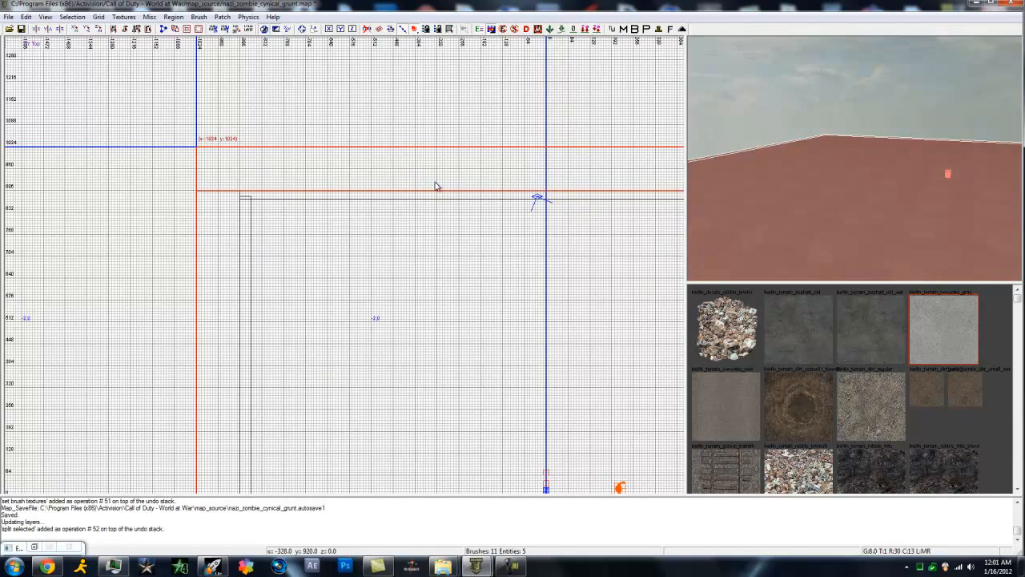
pyautogui.moveTo(598, 193); pyautogui.dragTo(478, 200, button='right')
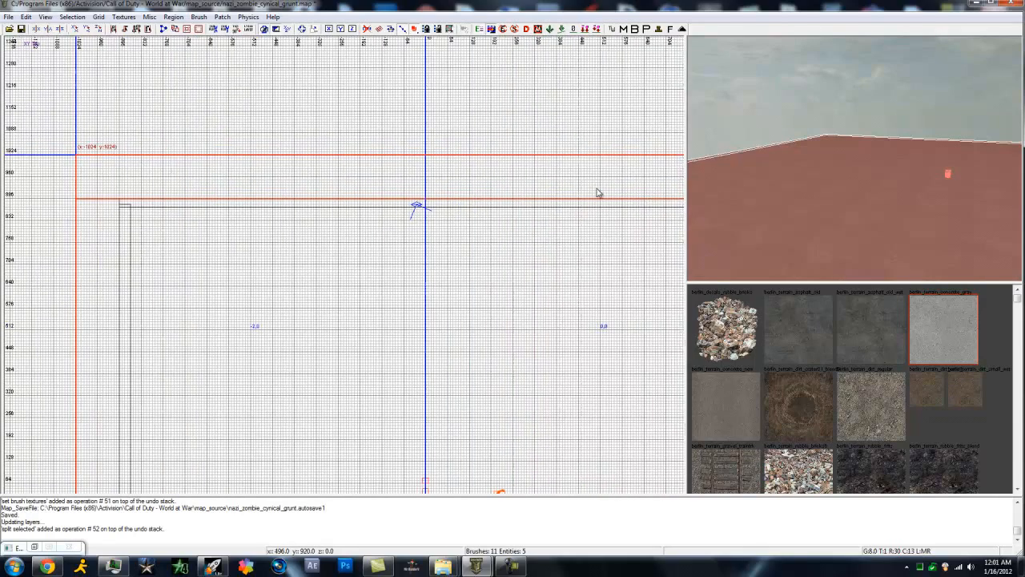
pyautogui.moveTo(574, 204); pyautogui.dragTo(486, 204, button='right')
pyautogui.moveTo(612, 196); pyautogui.dragTo(499, 212, button='right')
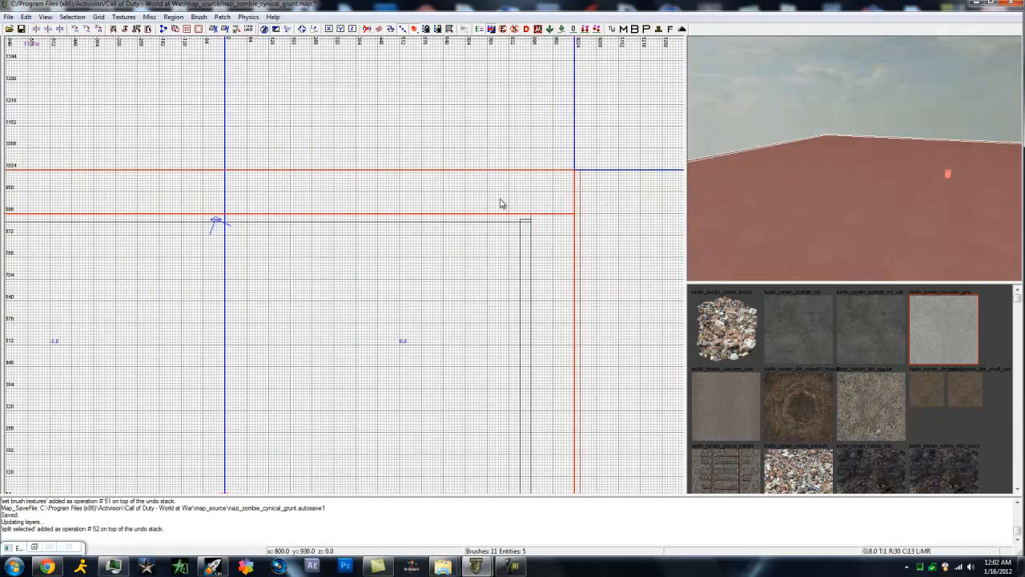
pyautogui.moveTo(350, 215); pyautogui.dragTo(558, 169, button='right')
pyautogui.moveTo(256, 226); pyautogui.dragTo(463, 308, button='right')
pyautogui.scroll(3, 274, 219)
pyautogui.scroll(3, 272, 203)
pyautogui.moveTo(534, 229); pyautogui.dragTo(431, 238, button='right')
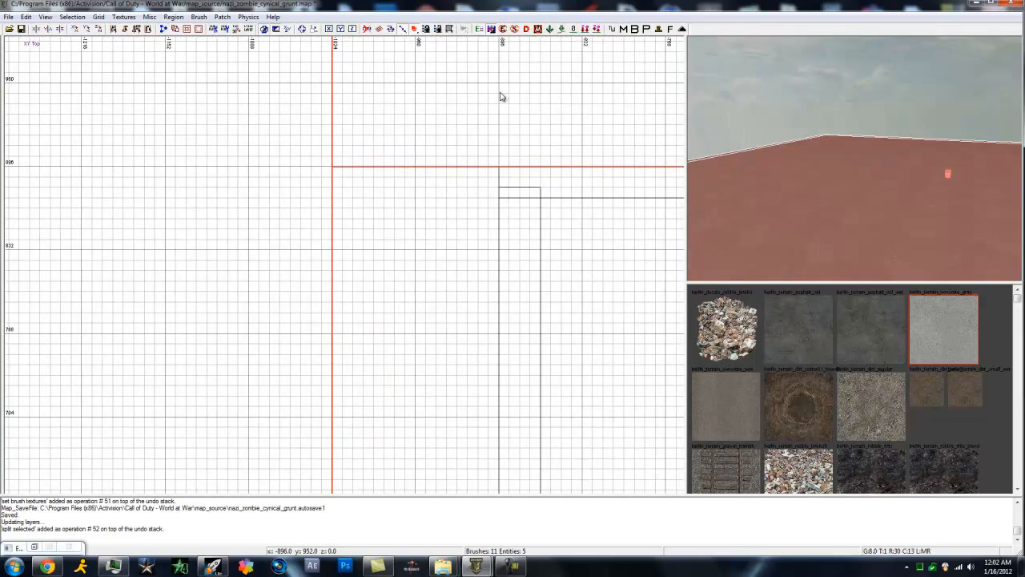
pyautogui.click(500, 183)
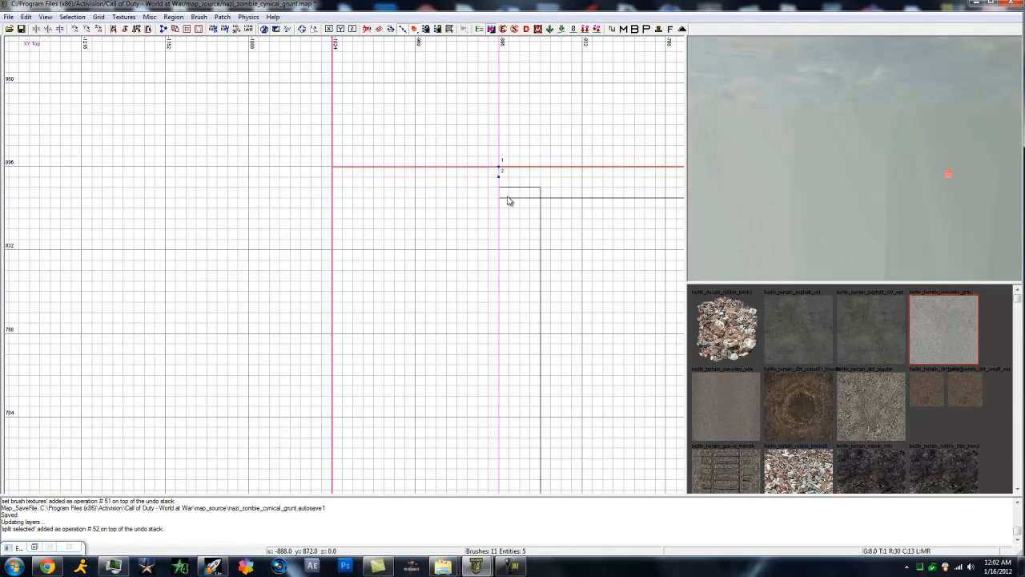
pyautogui.hotkey('shift', 'Return')
# Step: Split the selected floor along the south wall's outer edge at y = -896
pyautogui.scroll(-4, 518, 250)
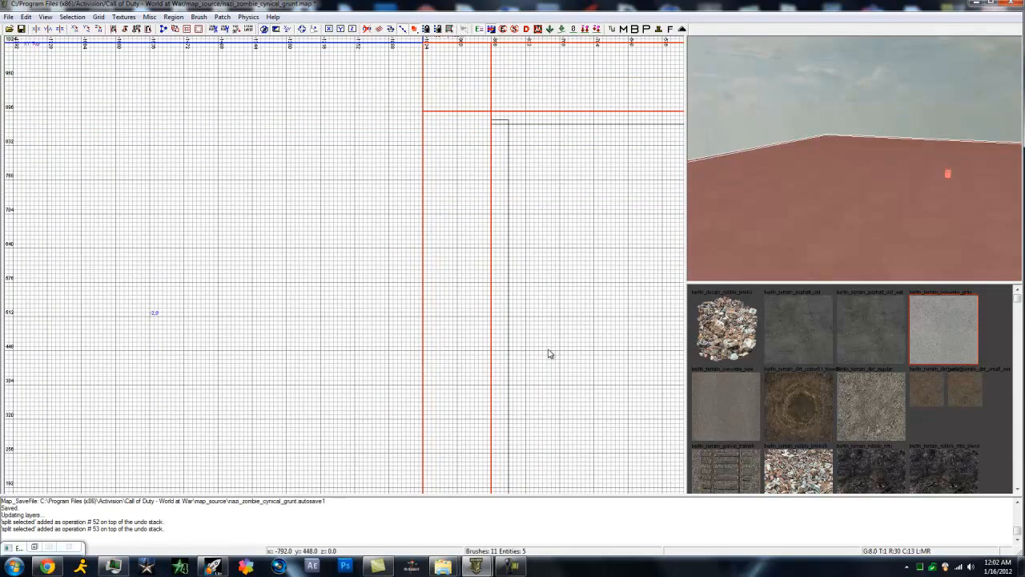
pyautogui.moveTo(525, 374); pyautogui.dragTo(511, 137, button='right')
pyautogui.moveTo(483, 430); pyautogui.dragTo(486, 242, button='right')
pyautogui.moveTo(504, 454)
pyautogui.mouseDown(button='right')
pyautogui.moveTo(480, 354)
pyautogui.moveTo(479, 267)
pyautogui.mouseUp(button='right')
pyautogui.moveTo(508, 478); pyautogui.dragTo(465, 351, button='right')
pyautogui.scroll(3, 489, 452)
pyautogui.moveTo(323, 160); pyautogui.dragTo(406, 290, button='right')
pyautogui.scroll(3, 429, 385)
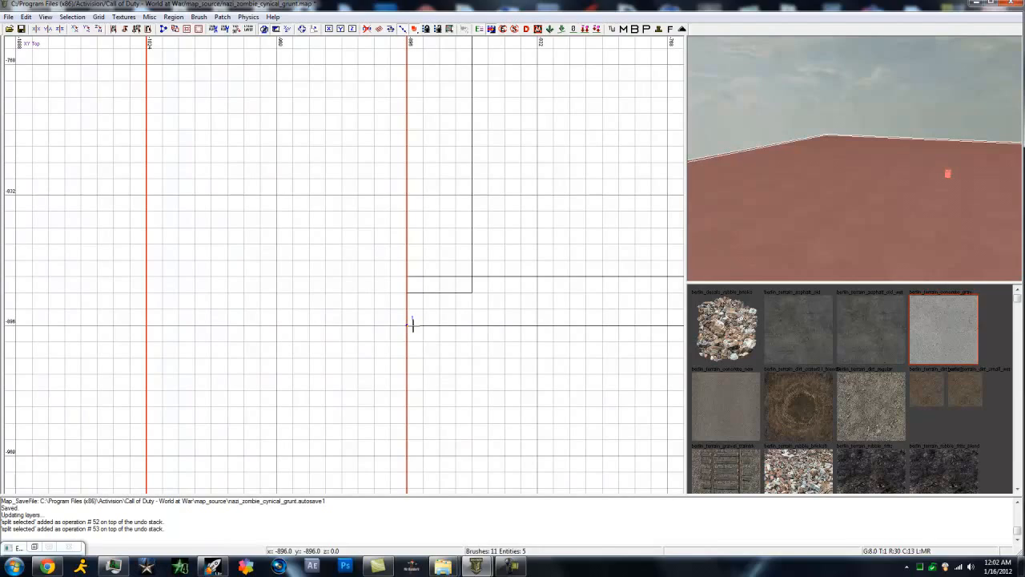
pyautogui.click(422, 325)
pyautogui.hotkey('shift', 'Return')
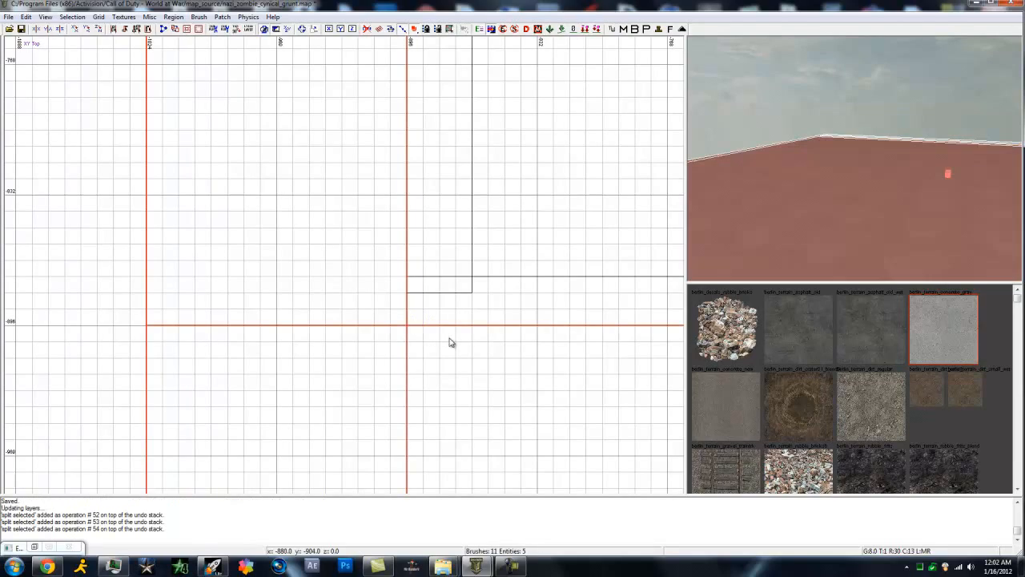
# Step: Split the floor vertically along the east wall's outer edge at x = 896 and deselect it
pyautogui.scroll(-2, 478, 330)
pyautogui.scroll(-6, 478, 335)
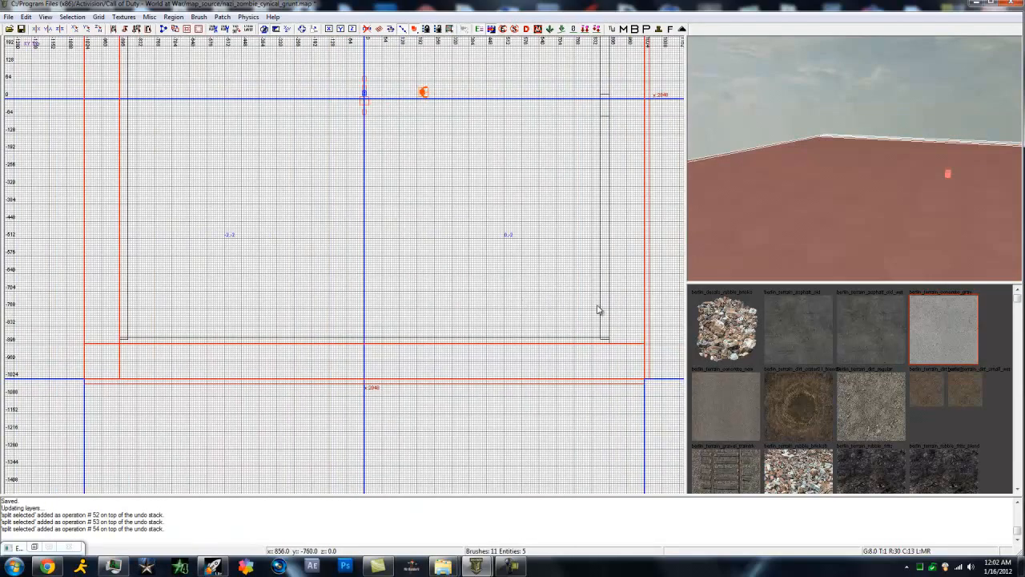
pyautogui.scroll(4, 510, 352)
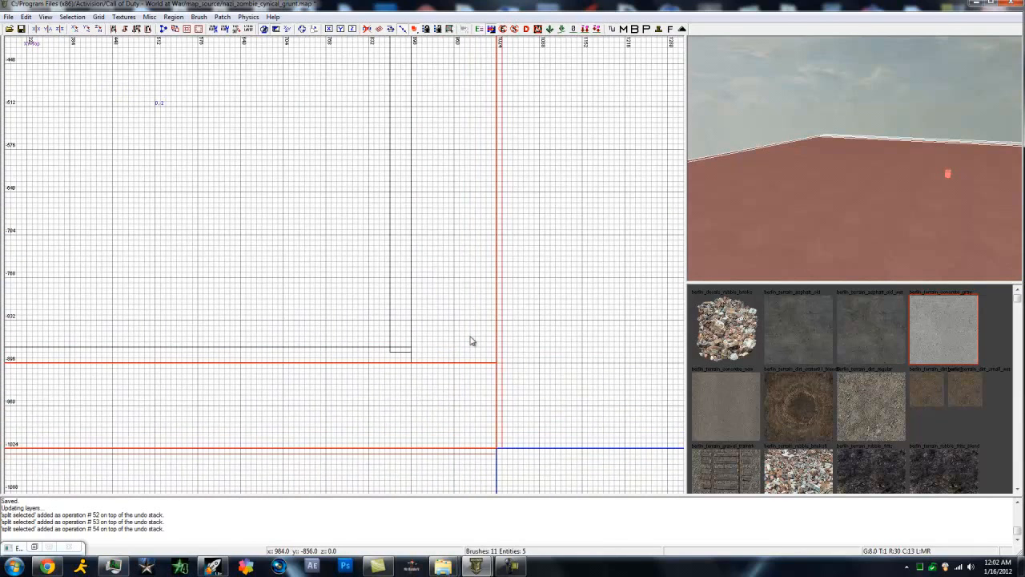
pyautogui.click(411, 348)
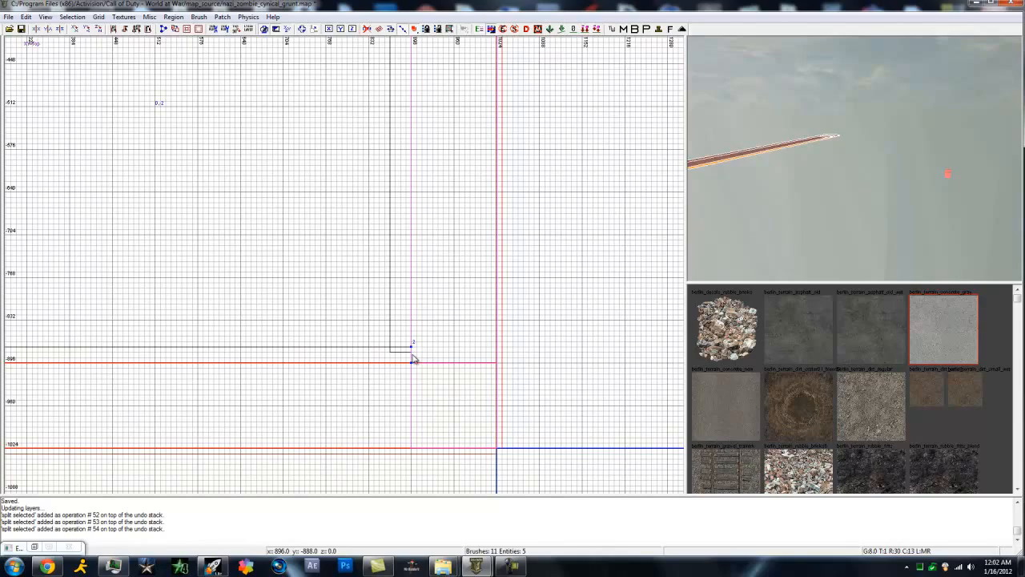
pyautogui.press('Return')
# Step: Select all the floor strips outside the four walls in the top view
pyautogui.scroll(-4, 431, 365)
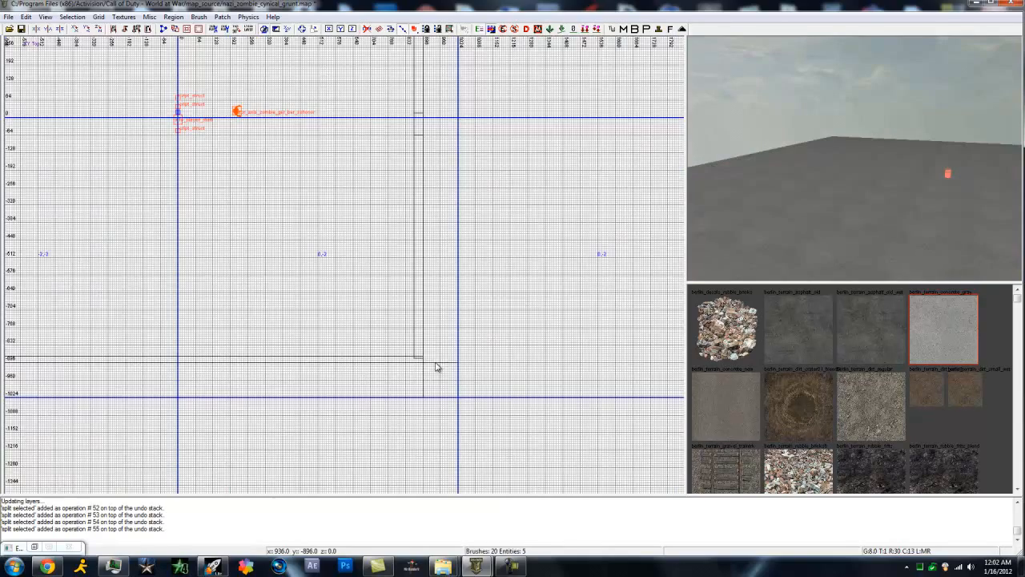
pyautogui.scroll(-1, 425, 278)
pyautogui.keyDown('shift'); pyautogui.click(430, 292); pyautogui.keyUp('shift')
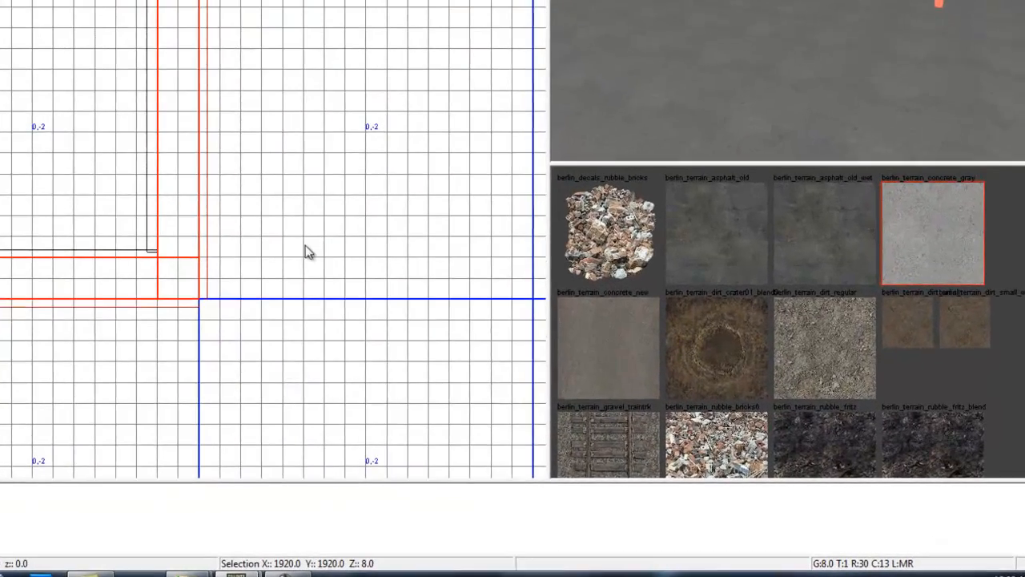
pyautogui.moveTo(74, 157); pyautogui.dragTo(158, 160, button='right')
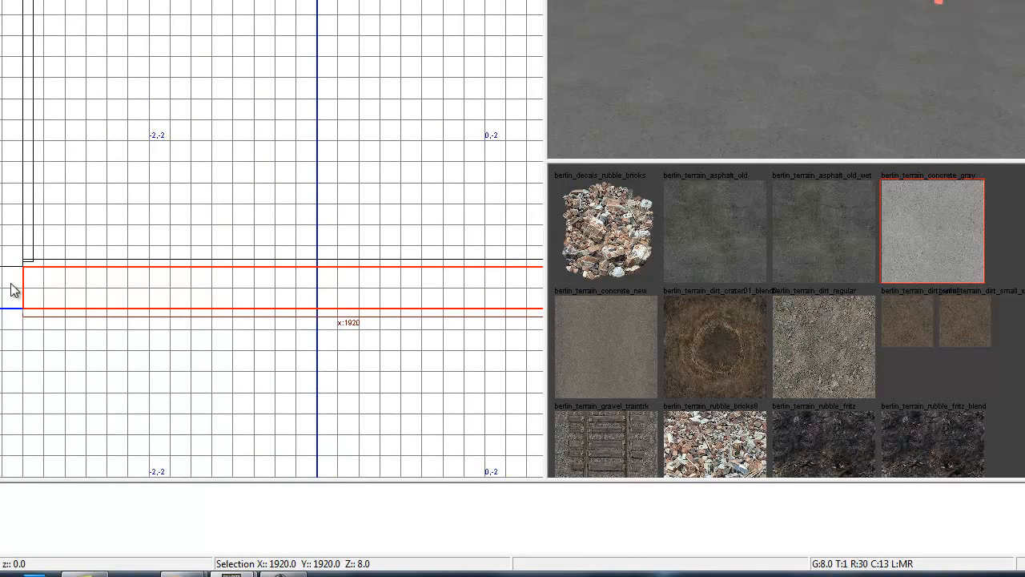
pyautogui.keyDown('shift'); pyautogui.click(11, 290); pyautogui.keyUp('shift')
pyautogui.moveTo(5, 215)
pyautogui.mouseDown(button='right')
pyautogui.moveTo(7, 207)
pyautogui.moveTo(7, 325)
pyautogui.mouseUp(button='right')
pyautogui.keyDown('shift'); pyautogui.click(75, 50); pyautogui.keyUp('shift')
pyautogui.moveTo(153, 45); pyautogui.dragTo(365, 63, button='right')
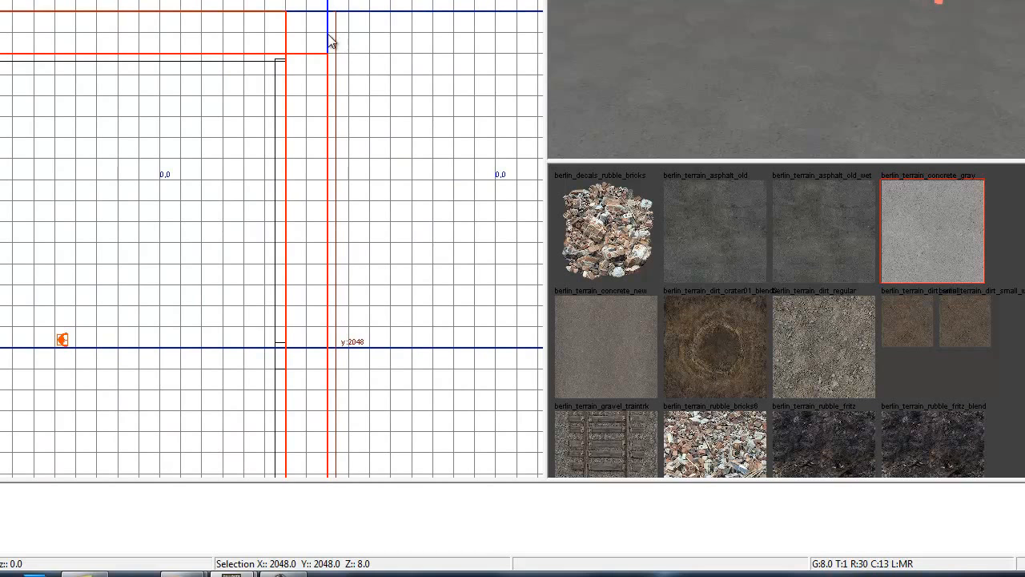
# Step: Bring the selected outer strips into the 3D view and list the textures with ground usage
pyautogui.press('Up')
pyautogui.press('Up')
pyautogui.press('Up')
pyautogui.press('Up')
pyautogui.press('Up')
pyautogui.press('Up')
pyautogui.press('Up')
pyautogui.press('Up')
pyautogui.press('Up')
pyautogui.press('Up')
pyautogui.press('Left')
pyautogui.moveTo(823, 41)
pyautogui.mouseDown(button='right')
pyautogui.moveTo(937, 124)
pyautogui.moveTo(918, 92)
pyautogui.mouseUp(button='right')
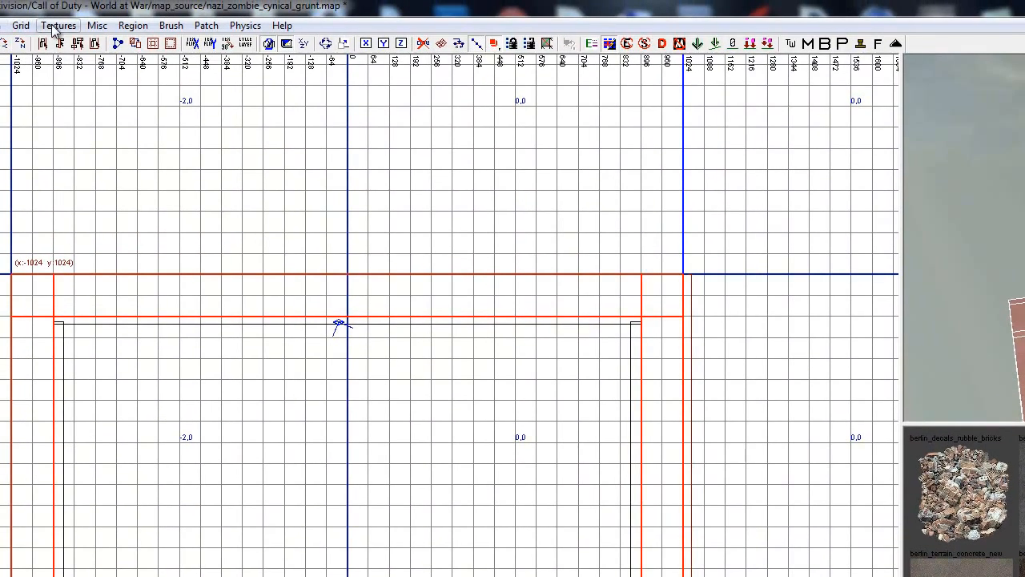
pyautogui.click(58, 26)
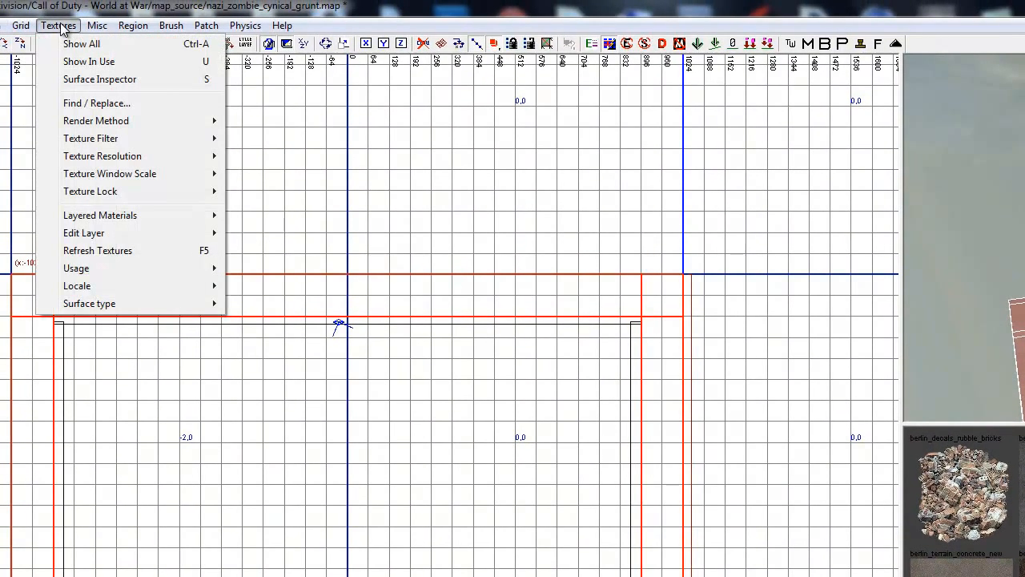
pyautogui.moveTo(148, 284)
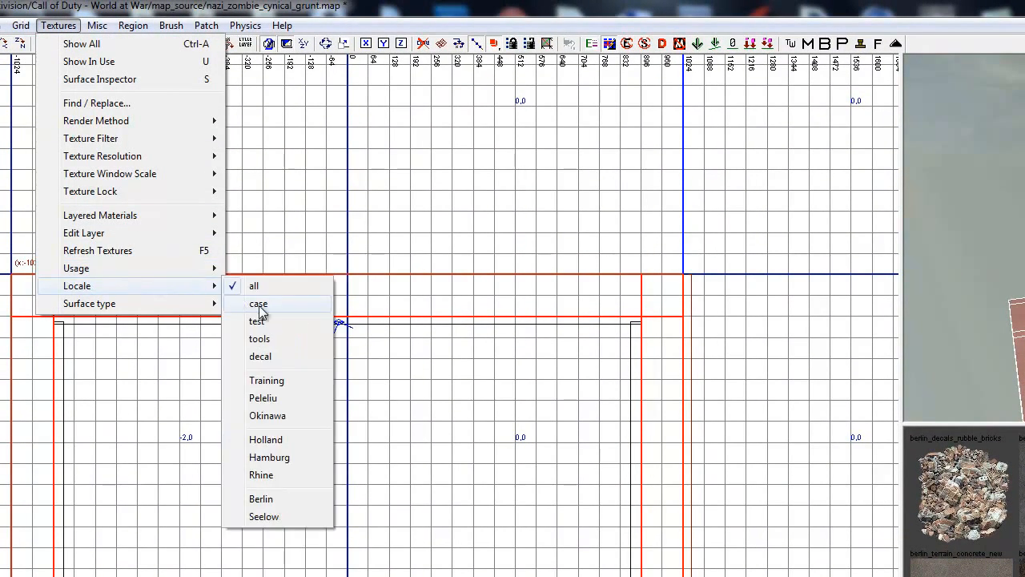
pyautogui.moveTo(196, 271)
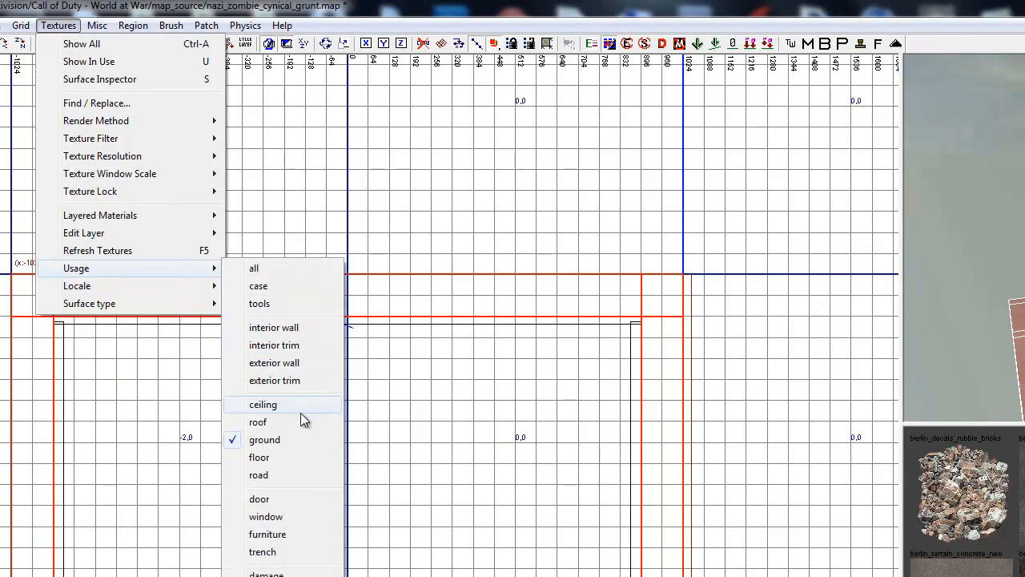
pyautogui.click(294, 442)
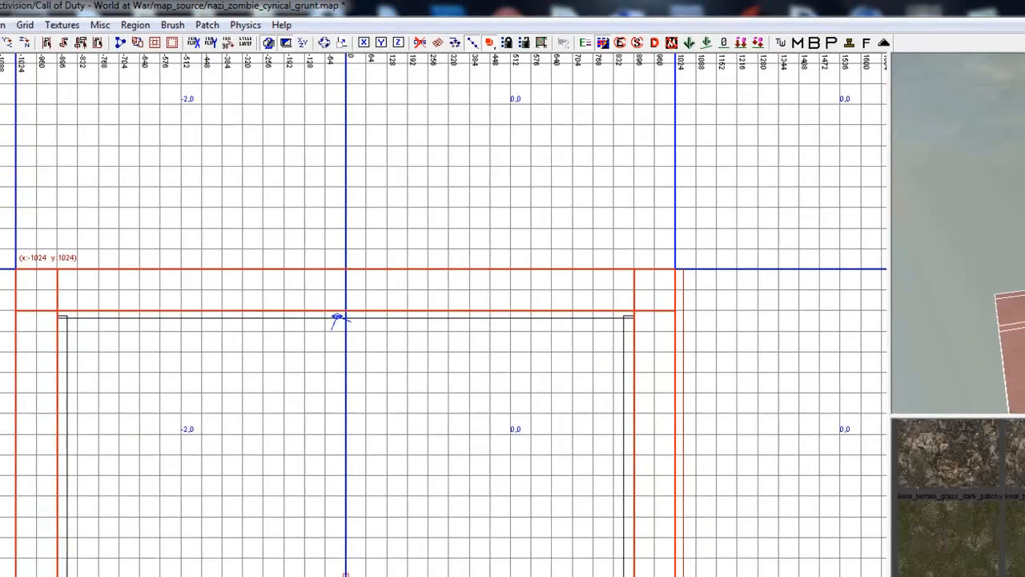
# Step: Apply the makin_terrain_sand_dry_soft texture to the selected outer floor strips and deselect them
pyautogui.scroll(-6, 1017, 549)
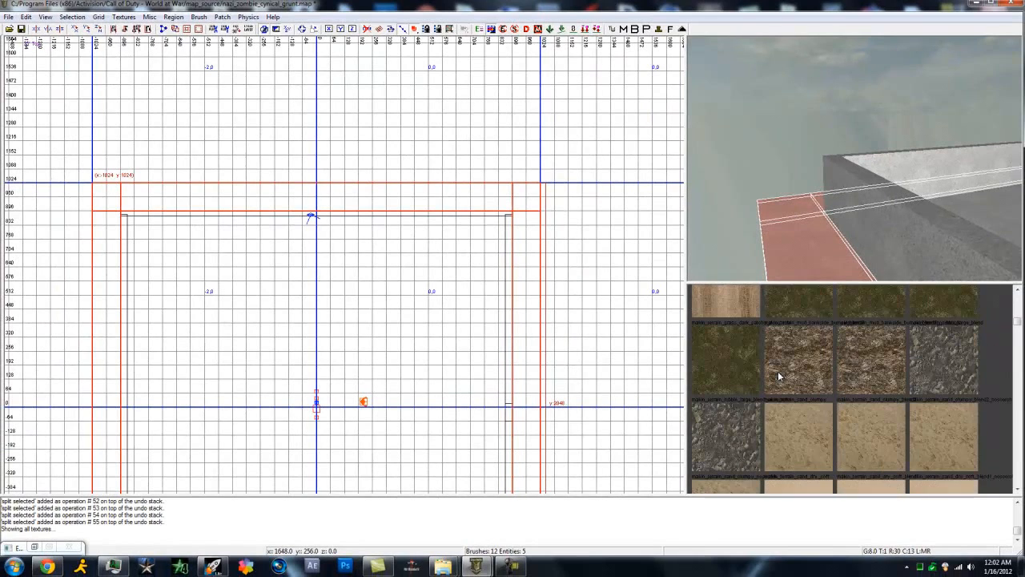
pyautogui.scroll(-6, 807, 392)
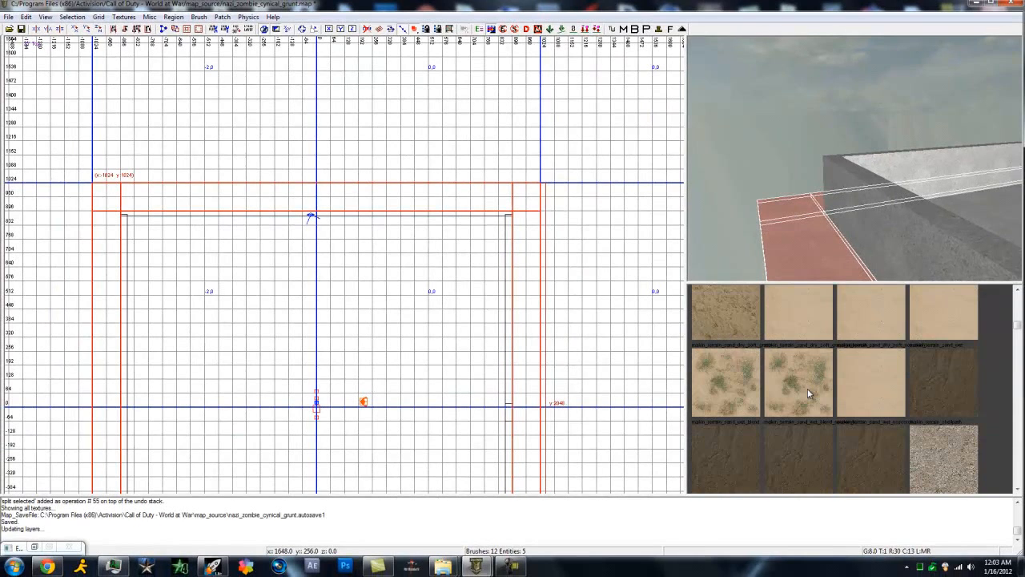
pyautogui.scroll(2, 807, 390)
pyautogui.click(803, 406)
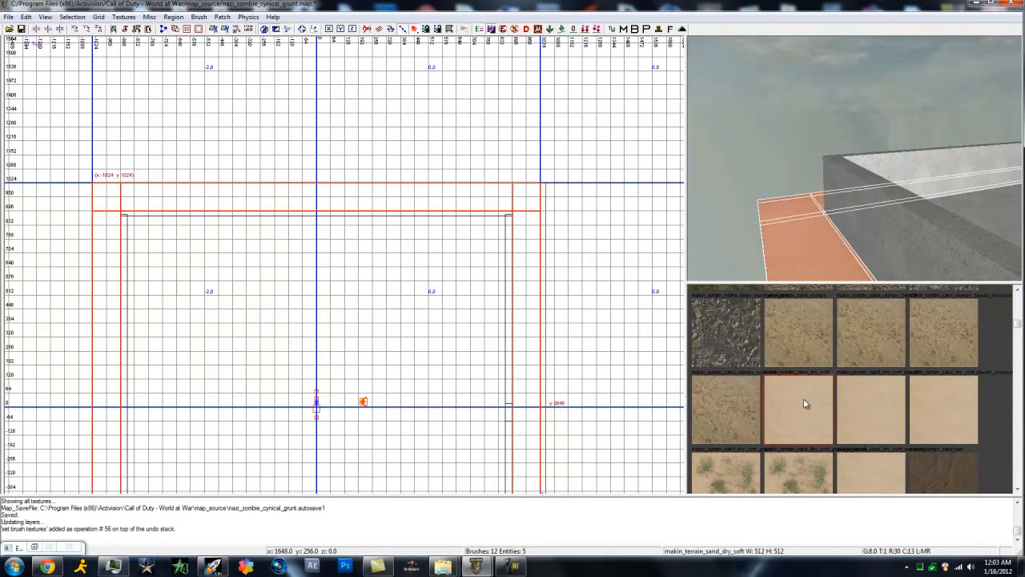
pyautogui.press('Escape')
# Step: Examine the retextured ground, the walls and the window opening from several directions in the 3D view
pyautogui.press('Left')
pyautogui.press('Left')
pyautogui.press('Left')
pyautogui.press('Left')
pyautogui.press('Left')
pyautogui.press('Left')
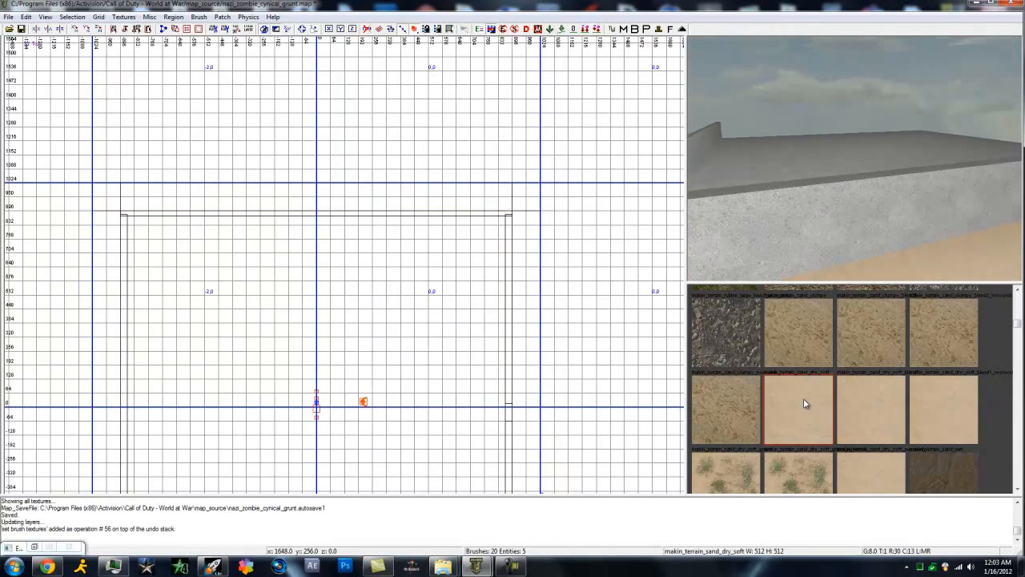
pyautogui.press('Down')
pyautogui.press('Right')
pyautogui.press('Up')
pyautogui.press('Up')
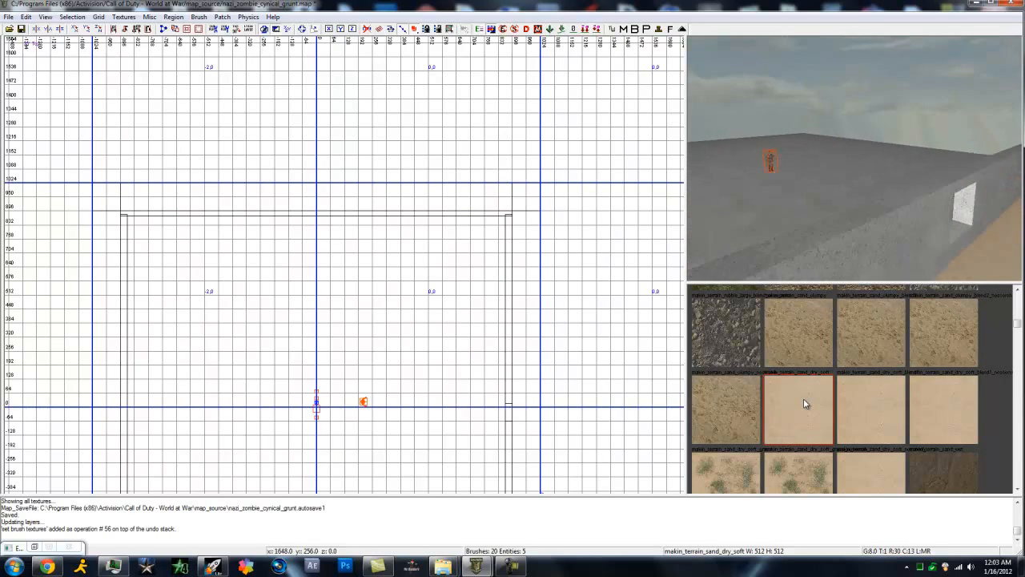
pyautogui.press('Up')
pyautogui.press('Up')
pyautogui.press('Left')
pyautogui.press('Left')
pyautogui.press('Left')
pyautogui.press('Left')
pyautogui.press('Down')
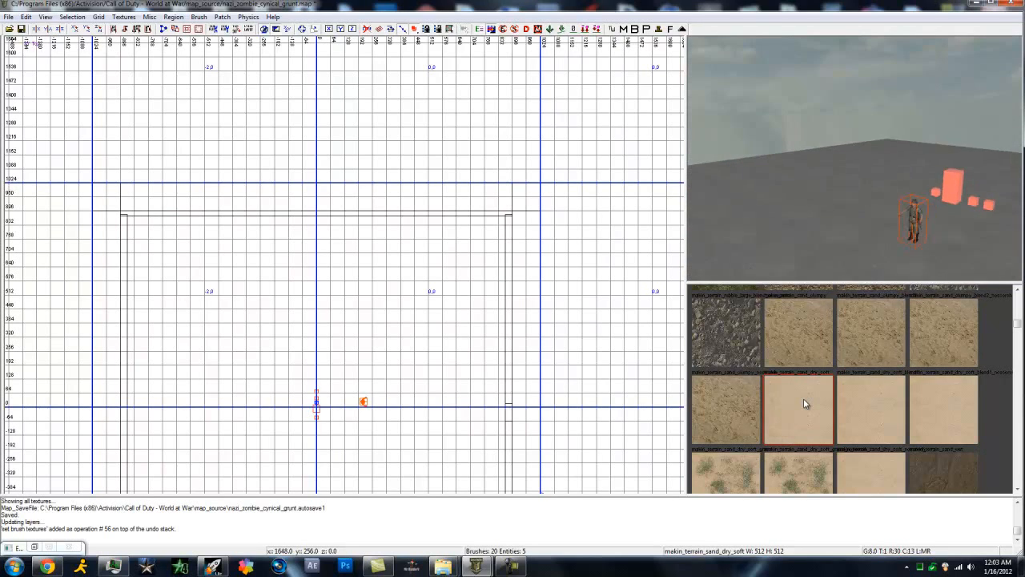
pyautogui.press('Down')
pyautogui.press('Down')
pyautogui.press('Down')
pyautogui.press('Down')
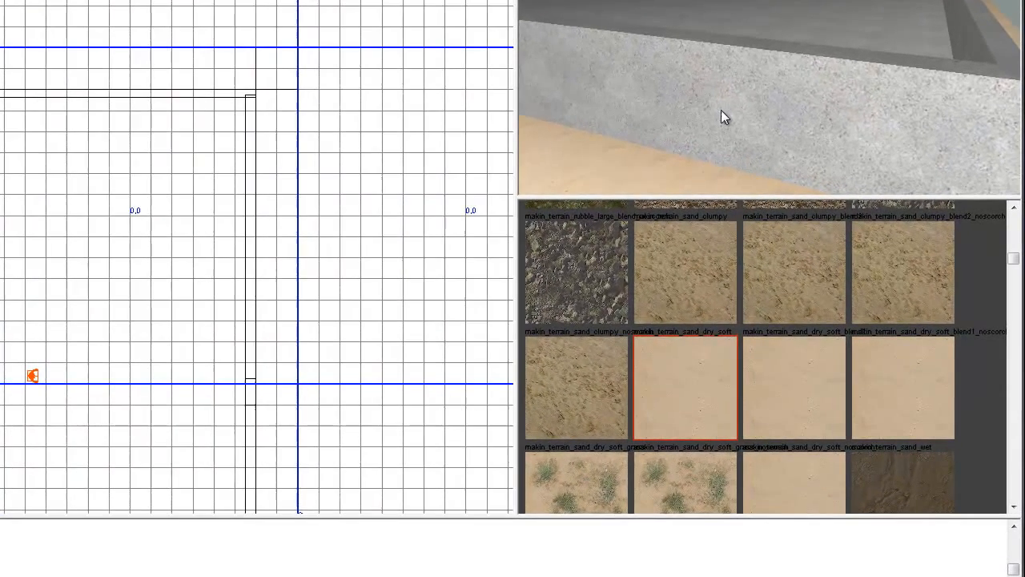
pyautogui.keyDown('shift'); pyautogui.click(720, 108); pyautogui.keyUp('shift')
pyautogui.keyDown('shift'); pyautogui.click(721, 156); pyautogui.keyUp('shift')
pyautogui.press('Escape')
# Step: Select only the outer face of the east wall's section north of the window and apply the makin_terrain_sand_clumpy texture
pyautogui.keyDown('ctrl'); pyautogui.keyDown('shift'); pyautogui.click(668, 52); pyautogui.keyUp('shift'); pyautogui.keyUp('ctrl')
pyautogui.keyDown('ctrl'); pyautogui.keyDown('shift'); pyautogui.click(667, 127); pyautogui.keyUp('shift'); pyautogui.keyUp('ctrl')
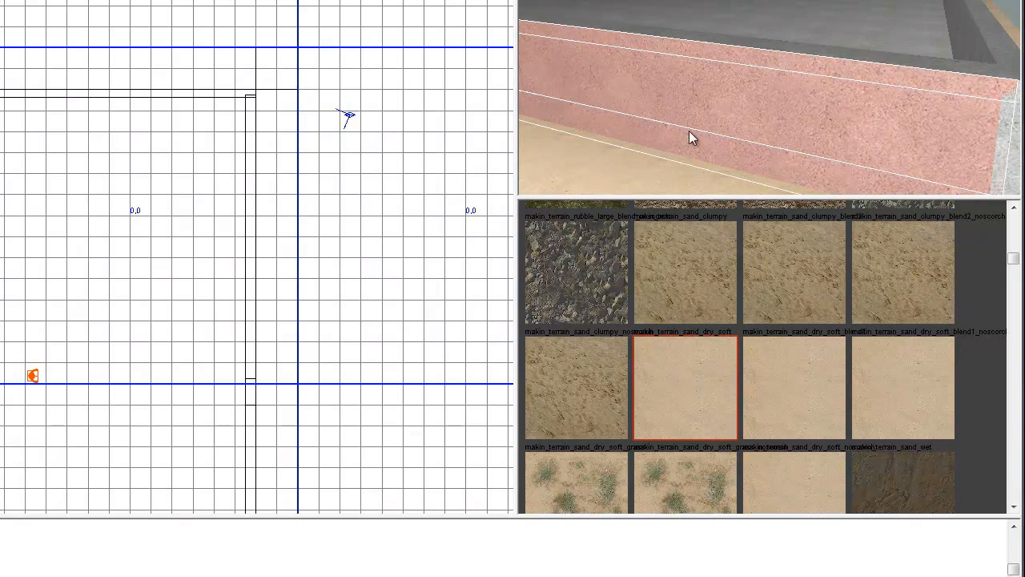
pyautogui.moveTo(962, 147); pyautogui.dragTo(962, 146, button='right')
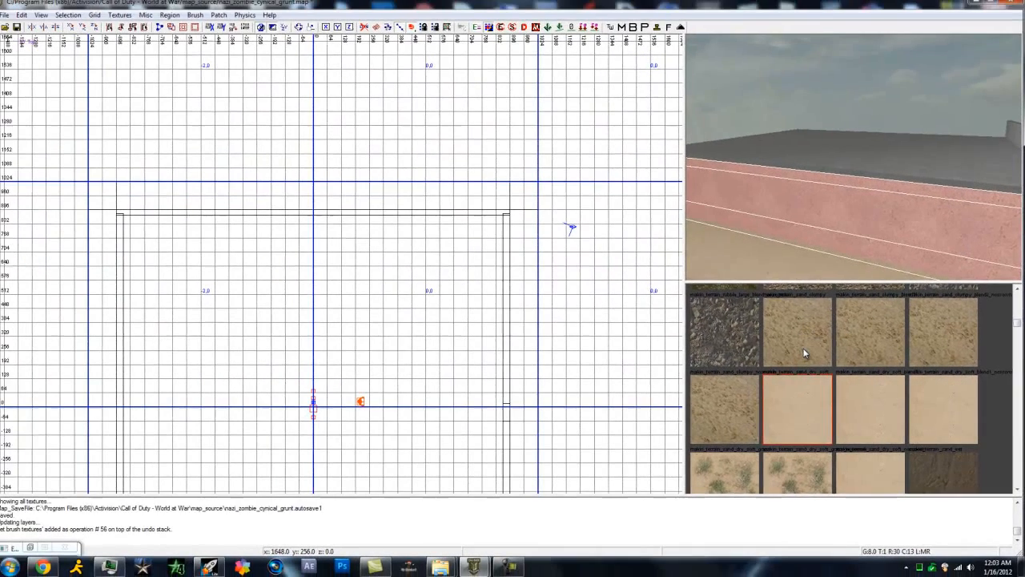
pyautogui.click(692, 296)
# Step: Add the outer faces below, beside and above the window opening on the east wall to the selection
pyautogui.press('a')
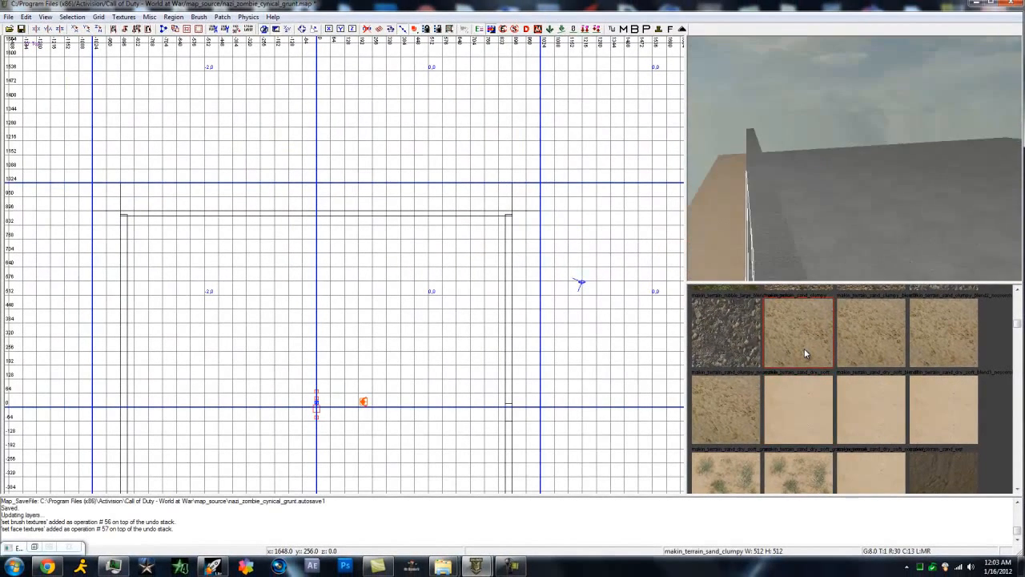
pyautogui.press('a')
pyautogui.press('z')
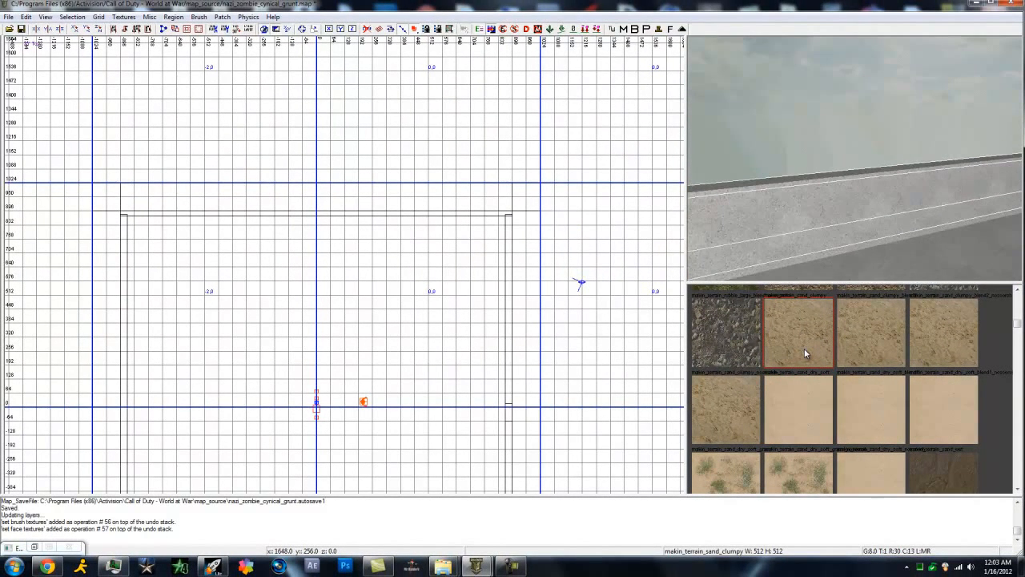
pyautogui.press('a')
pyautogui.press('z')
pyautogui.press('Right')
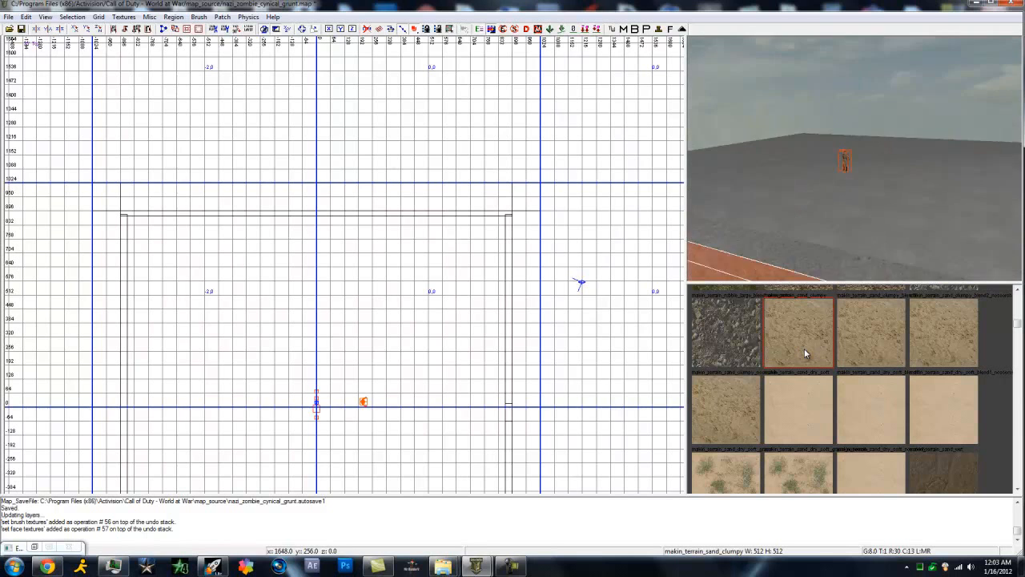
pyautogui.press('Left')
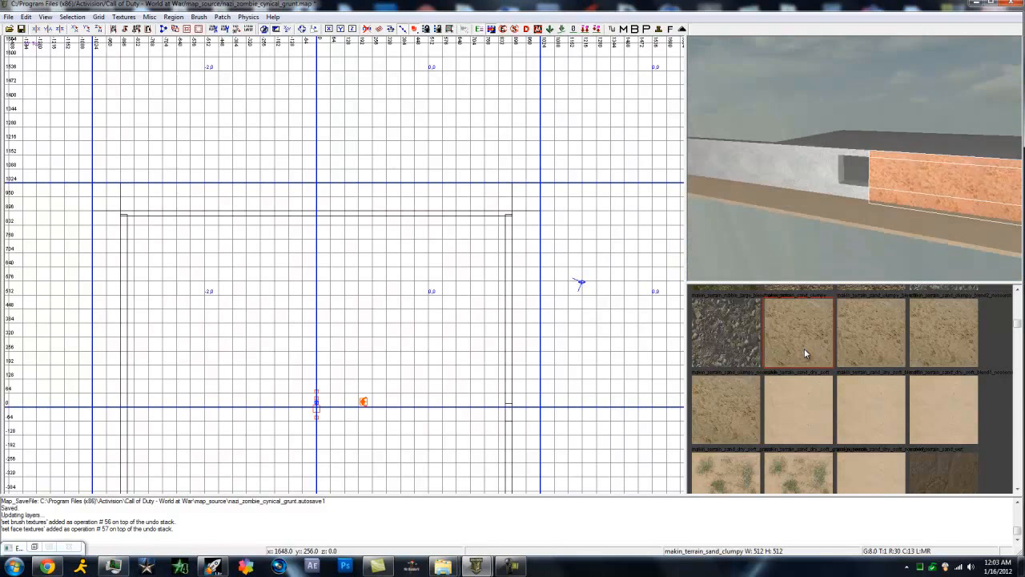
pyautogui.keyDown('shift'); pyautogui.click(849, 194); pyautogui.keyUp('shift')
pyautogui.keyDown('shift'); pyautogui.click(824, 189); pyautogui.keyUp('shift')
pyautogui.keyDown('shift'); pyautogui.click(823, 170); pyautogui.keyUp('shift')
pyautogui.keyDown('shift'); pyautogui.click(820, 152); pyautogui.keyUp('shift')
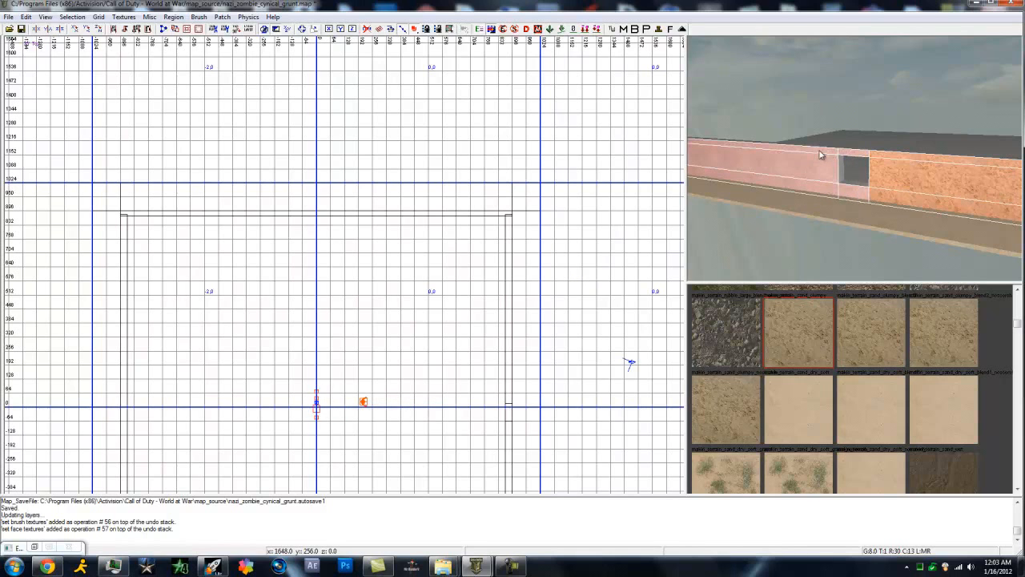
# Step: Add the south wall's outer face and the adjoining corner face to the selection in the 3D view
pyautogui.press('Left')
pyautogui.press('Left')
pyautogui.press('Up')
pyautogui.press('Up')
pyautogui.press('Up')
pyautogui.press('Up')
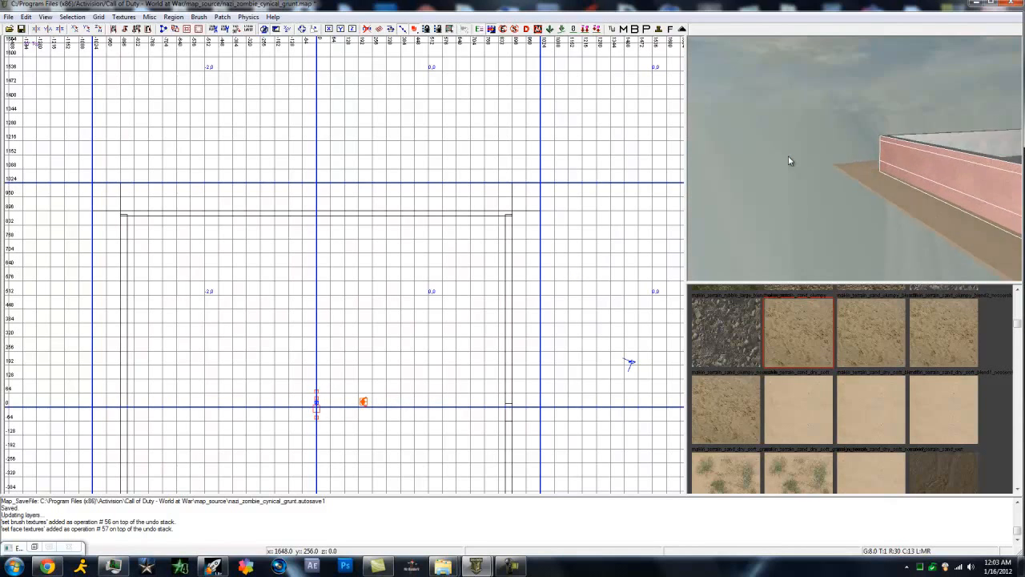
pyautogui.press('Up')
pyautogui.press('Up')
pyautogui.press('Right')
pyautogui.press('Right')
pyautogui.press('Right')
pyautogui.press('Right')
pyautogui.press('Right')
pyautogui.press('Right')
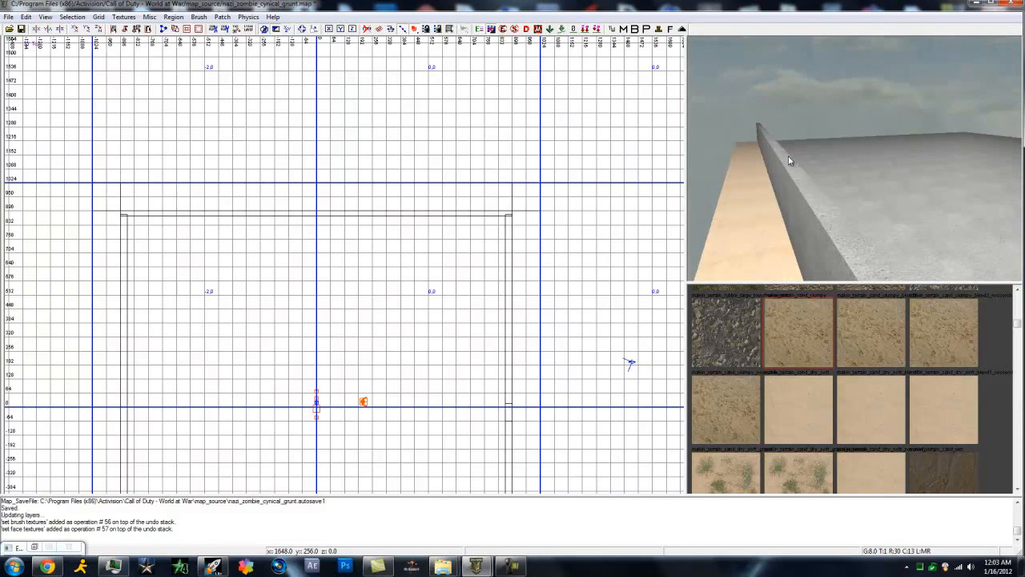
pyautogui.press('Up')
pyautogui.press('Down')
pyautogui.press('Down')
pyautogui.press('Down')
pyautogui.press('Down')
pyautogui.press('Down')
pyautogui.press('Down')
pyautogui.press('Down')
pyautogui.press('Down')
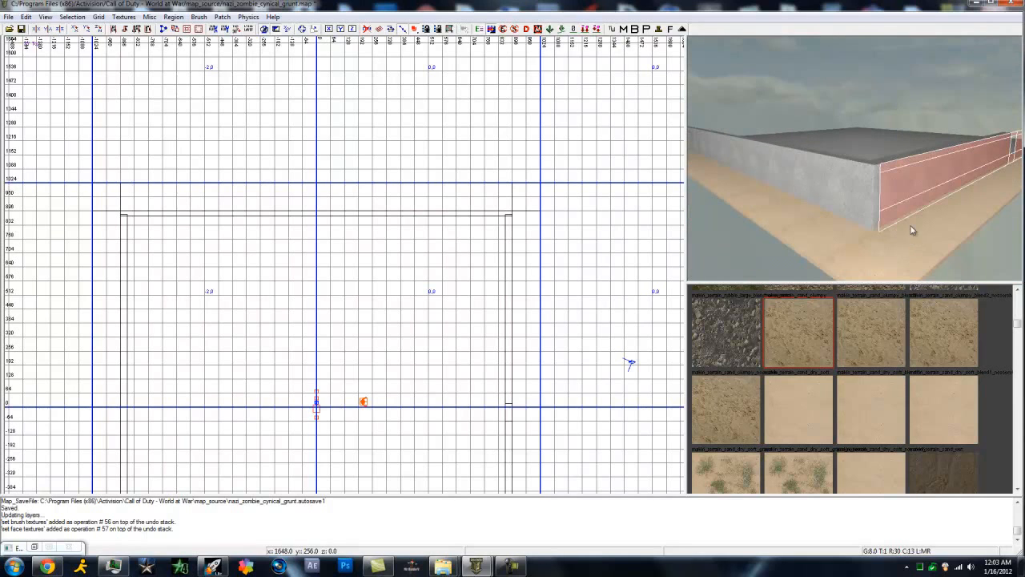
pyautogui.keyDown('ctrl'); pyautogui.keyDown('shift'); pyautogui.click(865, 217); pyautogui.keyUp('shift'); pyautogui.keyUp('ctrl')
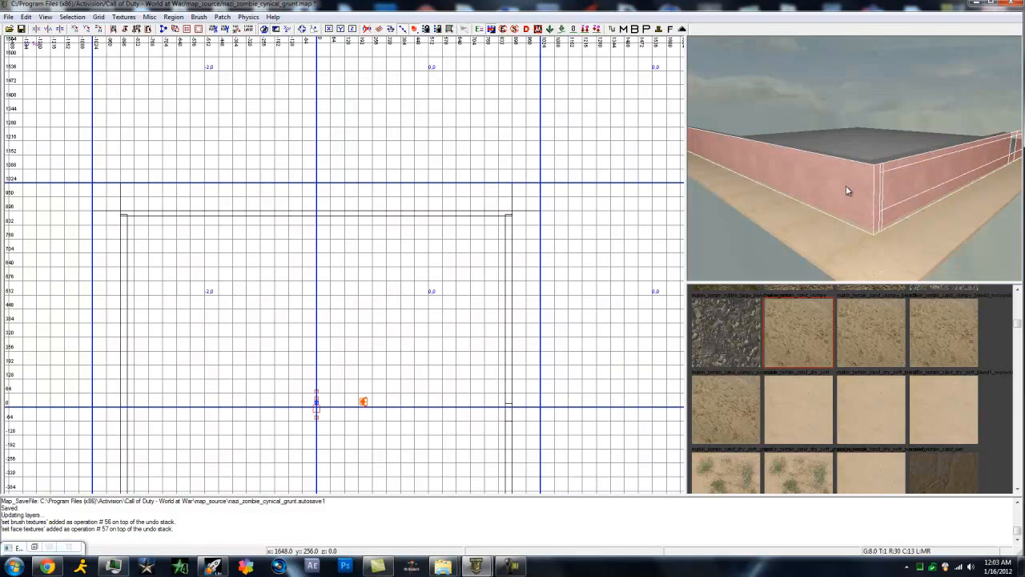
# Step: Add the west wall's outer face and the adjoining corner face to the selection in the 3D view
pyautogui.press('Left')
pyautogui.press('Up')
pyautogui.press('Up')
pyautogui.press('Up')
pyautogui.press('Up')
pyautogui.press('Up')
pyautogui.press('Left')
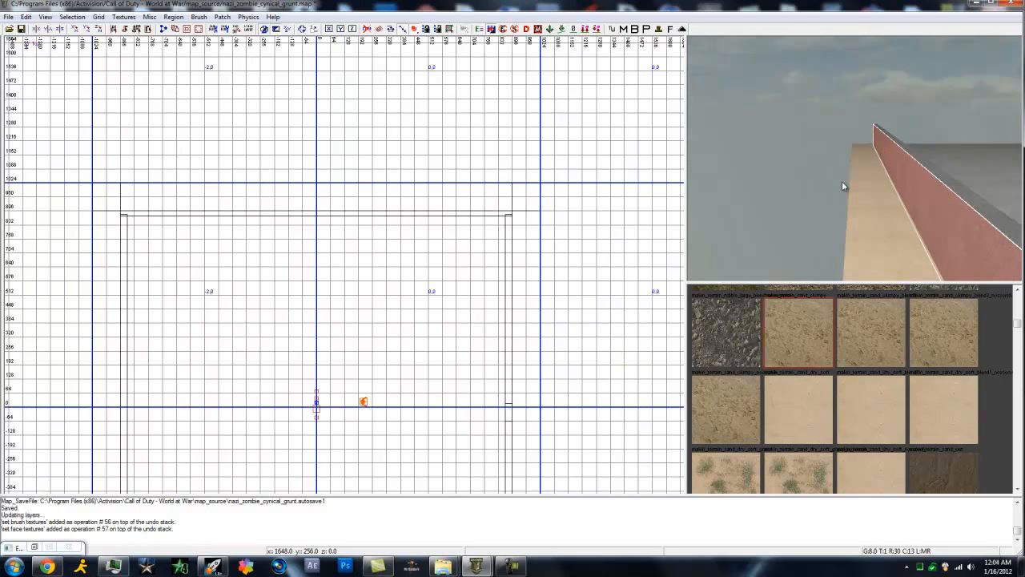
pyautogui.press('Up')
pyautogui.press('Up')
pyautogui.press('Up')
pyautogui.press('Up')
pyautogui.press('Up')
pyautogui.press('Up')
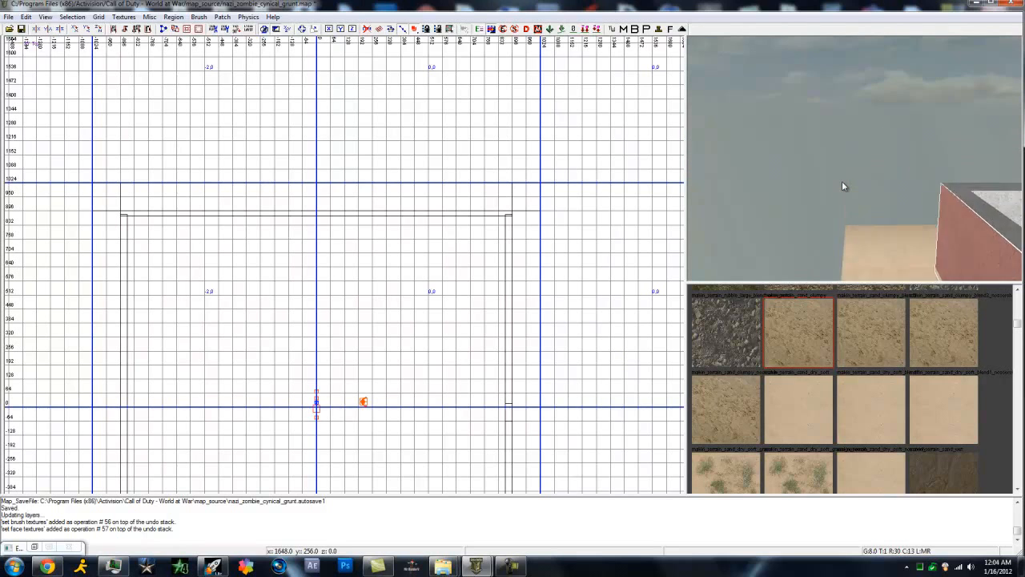
pyautogui.press('Right')
pyautogui.press('Right')
pyautogui.press('Right')
pyautogui.press('Up')
pyautogui.press('Up')
pyautogui.press('Right')
pyautogui.press('Right')
pyautogui.press('Right')
pyautogui.press('Right')
pyautogui.press('Right')
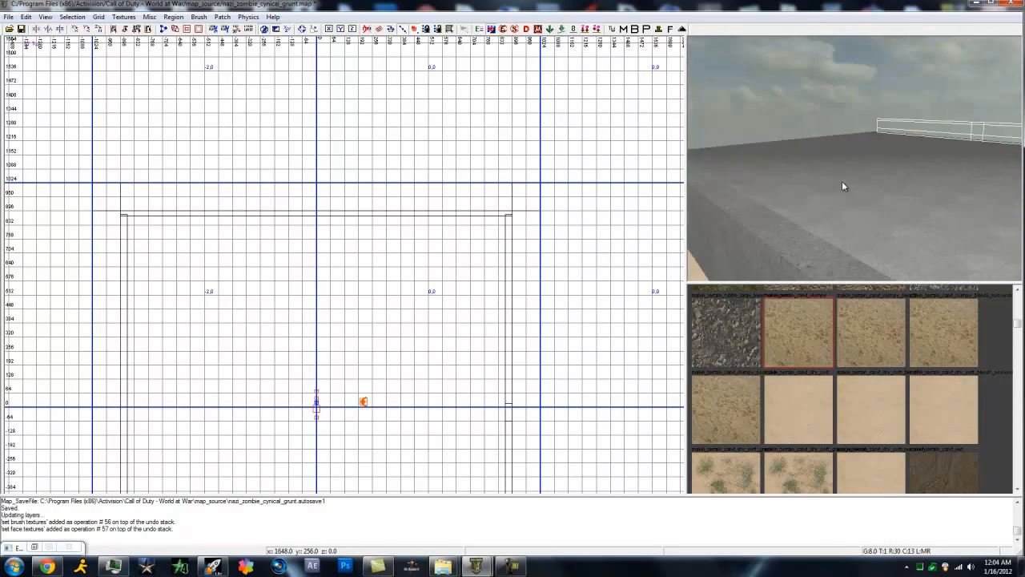
pyautogui.press('Down')
pyautogui.press('Down')
pyautogui.press('Down')
pyautogui.keyDown('shift'); pyautogui.click(841, 183); pyautogui.keyUp('shift')
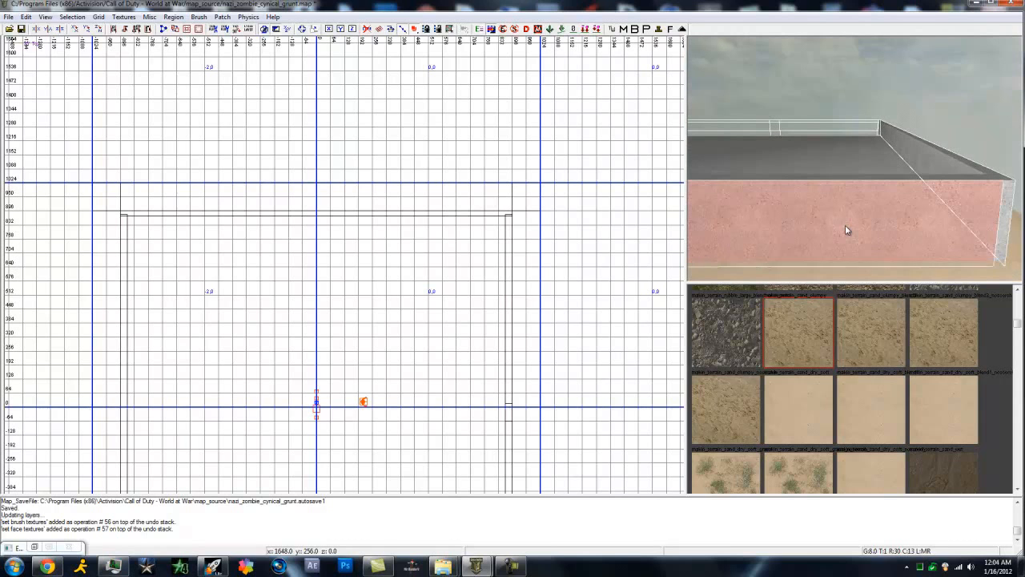
pyautogui.press('Right')
pyautogui.press('Right')
pyautogui.press('Right')
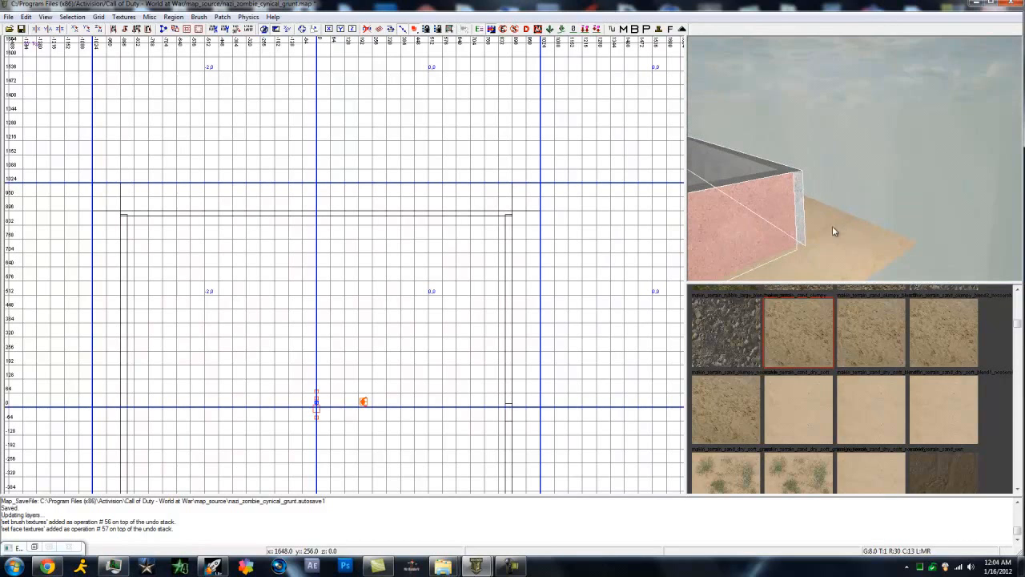
pyautogui.keyDown('shift'); pyautogui.click(799, 231); pyautogui.keyUp('shift')
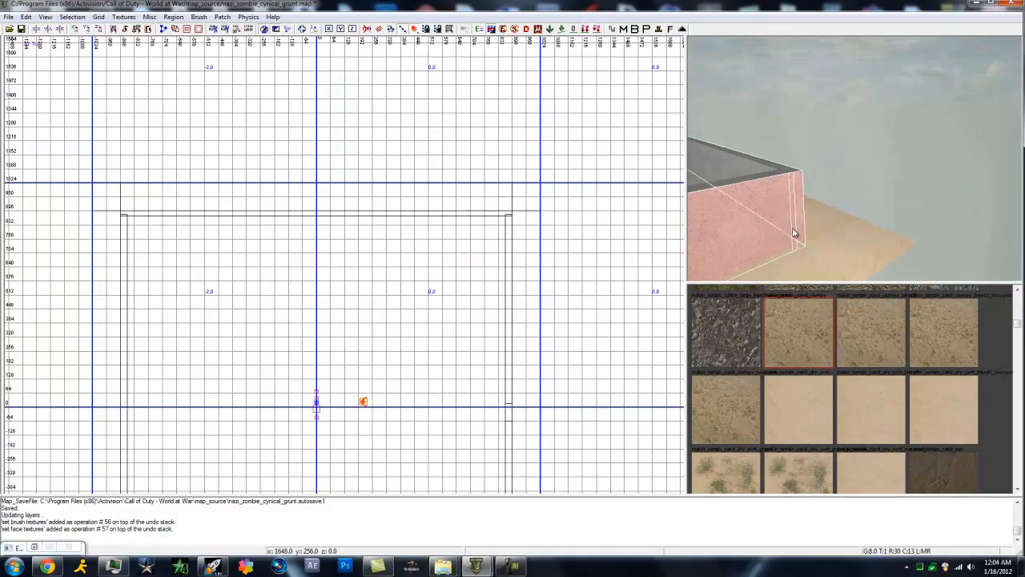
# Step: Add the north wall's outer face and the face at its northwest corner to the selection
pyautogui.press('Left')
pyautogui.press('Left')
pyautogui.press('Left')
pyautogui.press('Left')
pyautogui.press('Up')
pyautogui.press('Up')
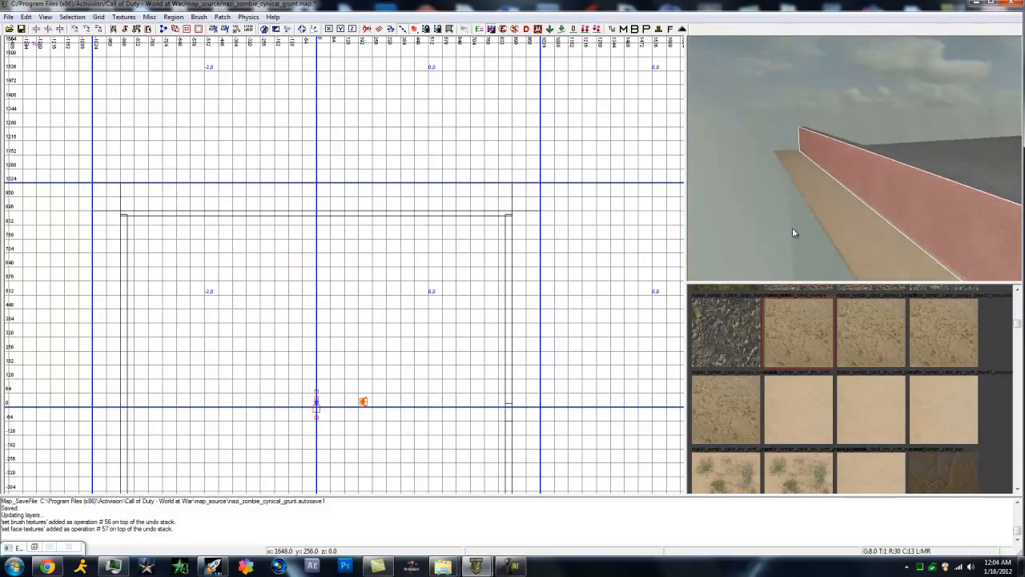
pyautogui.press('Left')
pyautogui.press('Left')
pyautogui.press('Left')
pyautogui.press('Left')
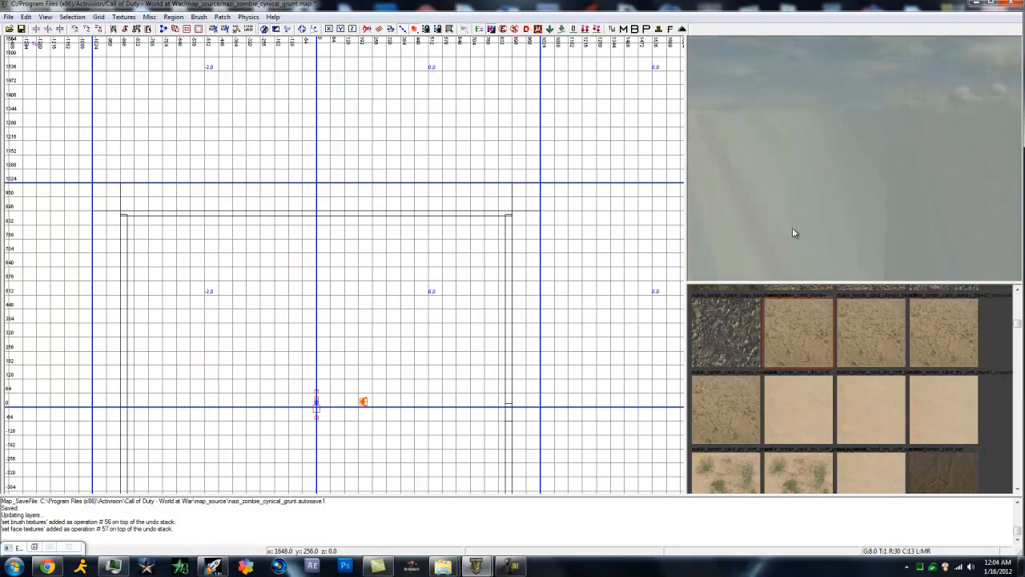
pyautogui.press('Right')
pyautogui.press('Right')
pyautogui.press('Right')
pyautogui.press('Right')
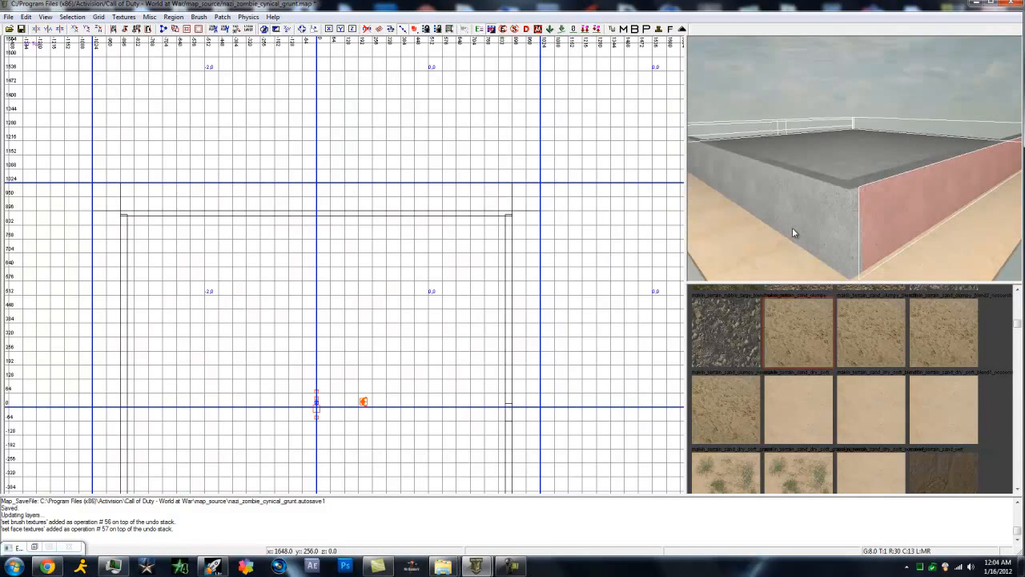
pyautogui.keyDown('shift'); pyautogui.click(845, 232); pyautogui.keyUp('shift')
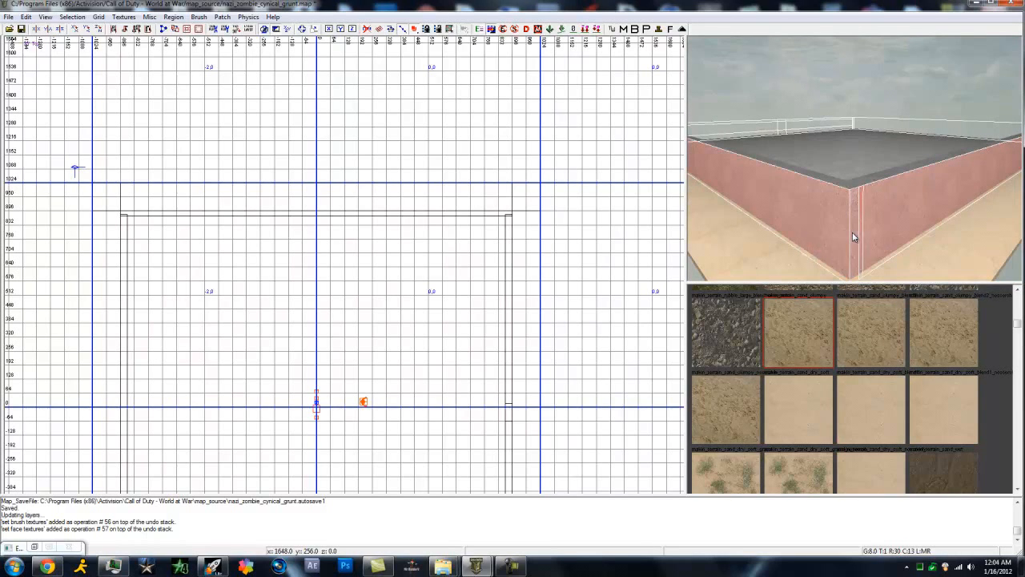
# Step: Filter the textures to exterior wall usage and apply berlin_wall_concrete_slabs to the selected outer wall faces
pyautogui.press('Left')
pyautogui.press('Left')
pyautogui.press('Left')
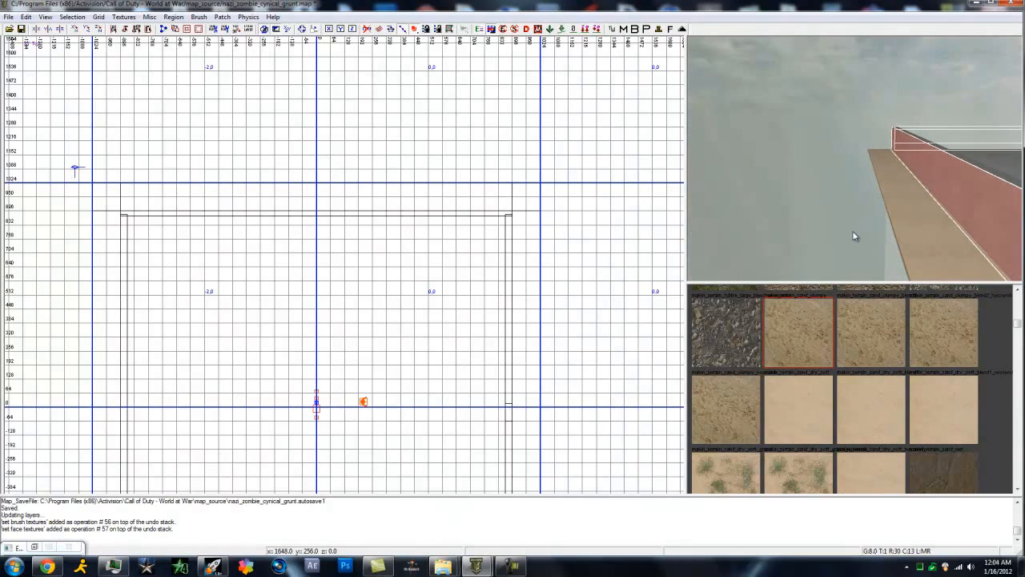
pyautogui.press('Right')
pyautogui.press('Right')
pyautogui.press('Right')
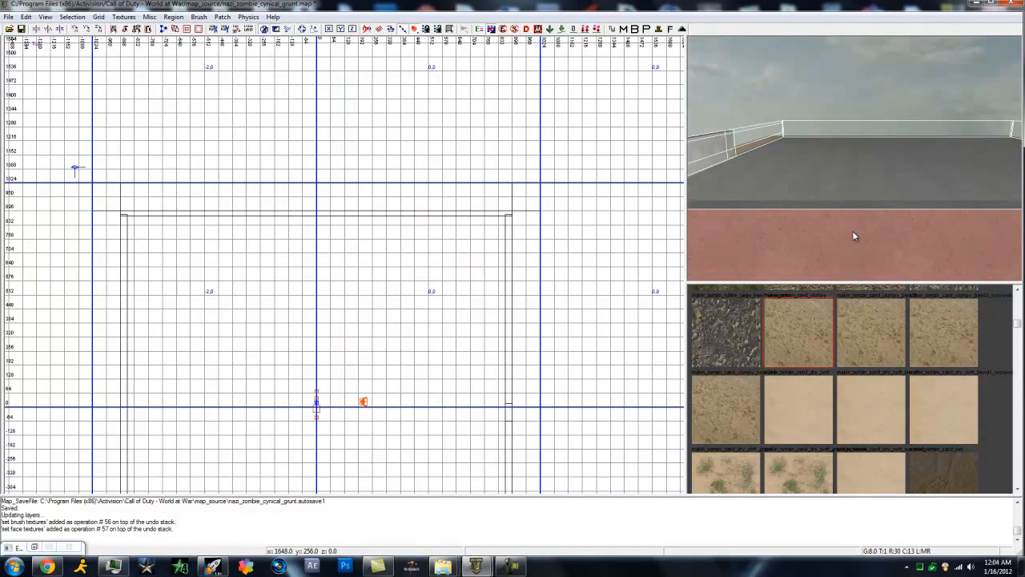
pyautogui.click(120, 17)
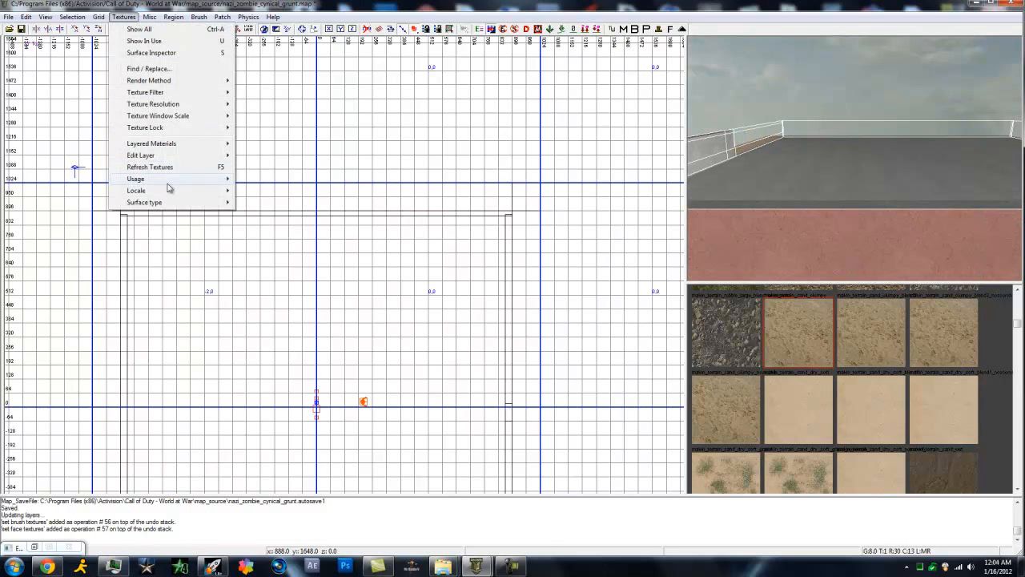
pyautogui.moveTo(168, 183)
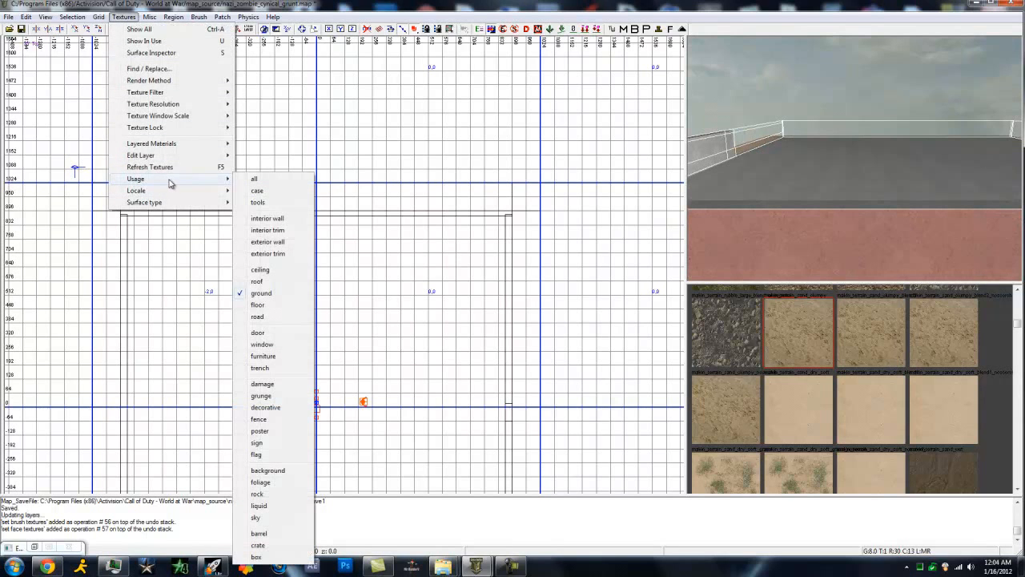
pyautogui.click(293, 243)
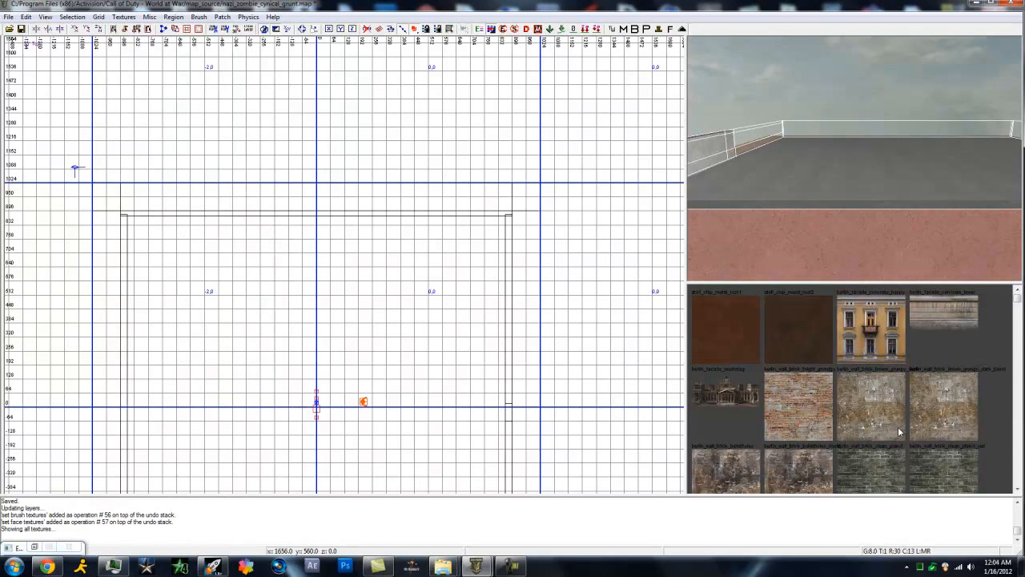
pyautogui.scroll(-10, 896, 431)
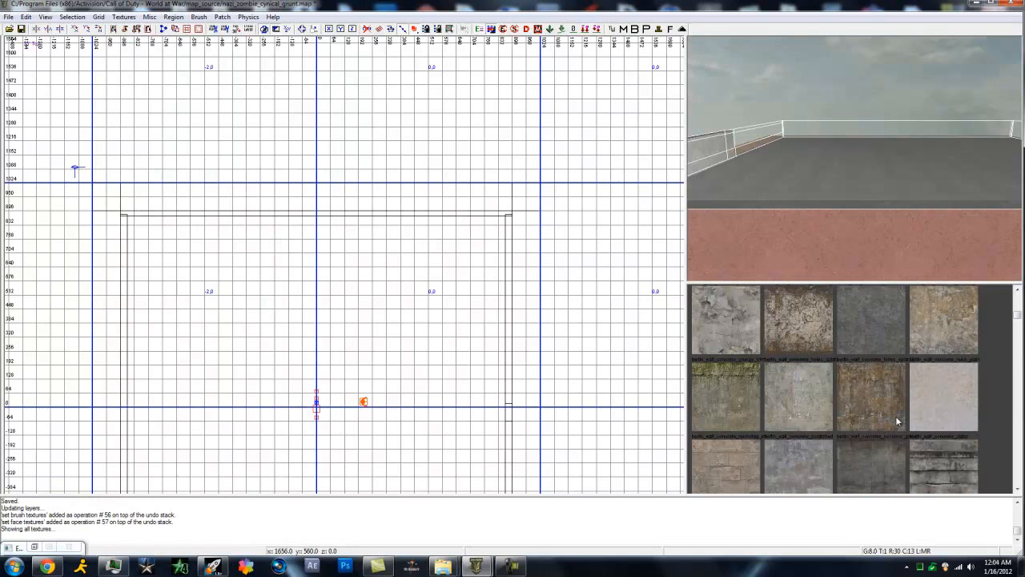
pyautogui.click(953, 374)
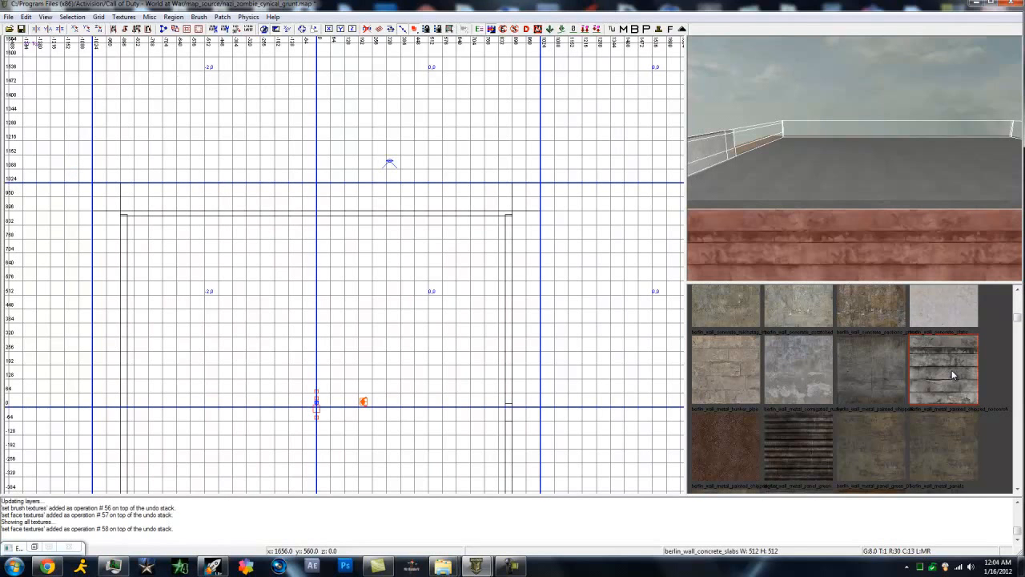
pyautogui.press('Escape')
# Step: Select the missed face at the northeast corner of the outer walls and apply berlin_wall_concrete_slabs to it
pyautogui.press('Down')
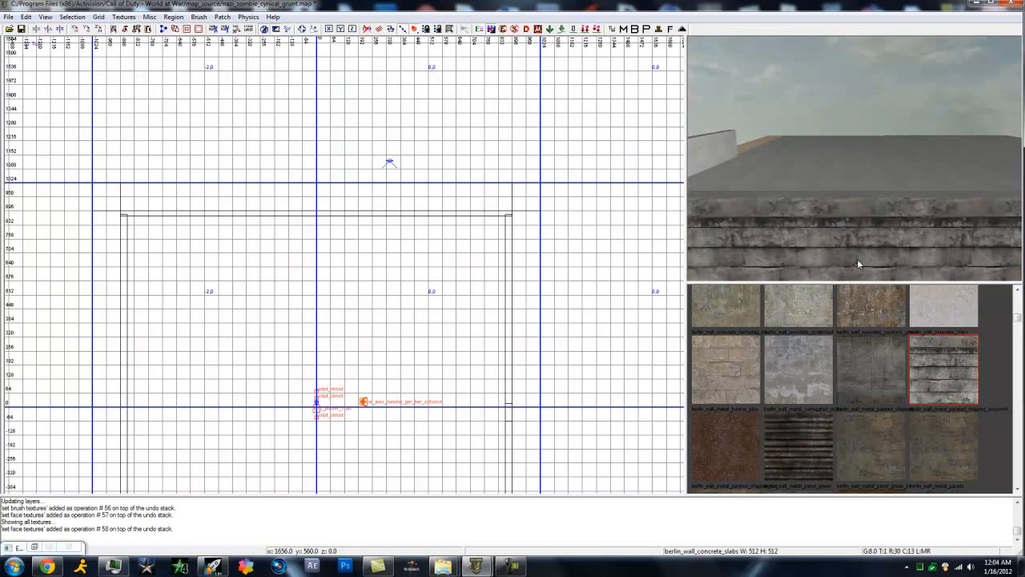
pyautogui.press('Left')
pyautogui.press('Up')
pyautogui.press('Up')
pyautogui.press('Up')
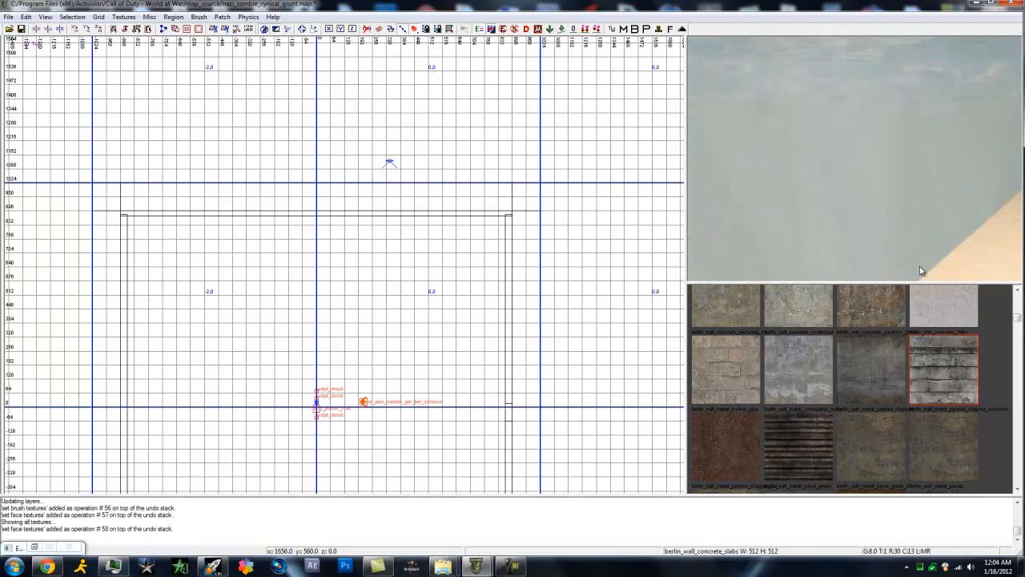
pyautogui.press('Right')
pyautogui.press('Right')
pyautogui.press('Right')
pyautogui.press('Right')
pyautogui.press('Right')
pyautogui.press('Down')
pyautogui.press('Down')
pyautogui.press('Down')
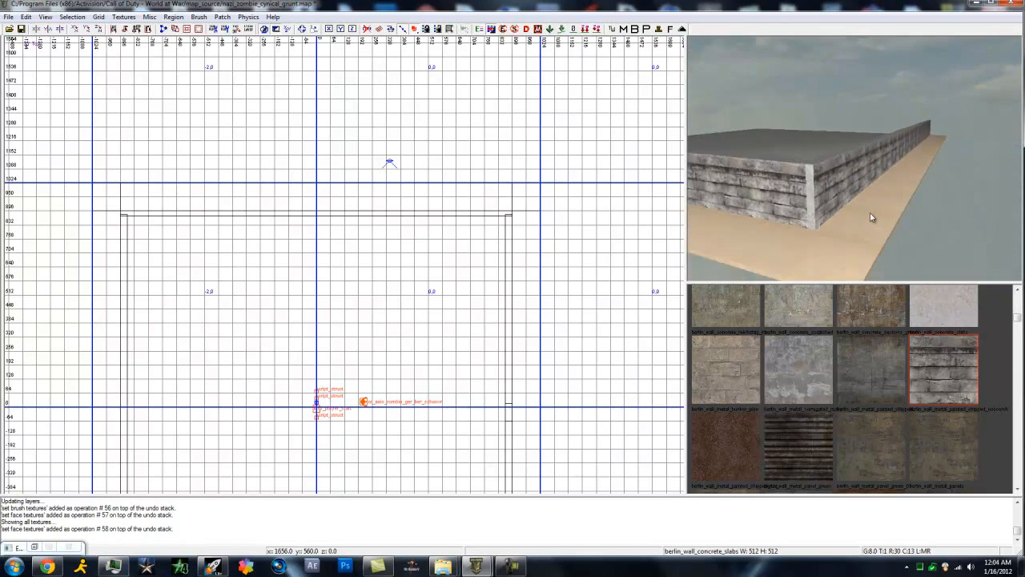
pyautogui.press('Left')
pyautogui.press('Left')
pyautogui.press('Up')
pyautogui.press('Up')
pyautogui.keyDown('shift'); pyautogui.click(914, 218); pyautogui.keyUp('shift')
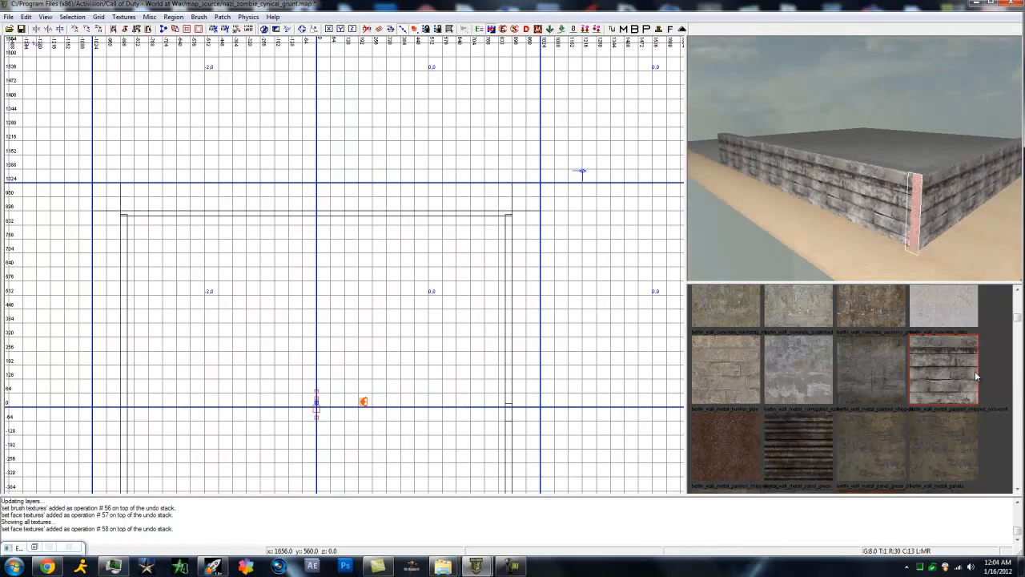
pyautogui.click(953, 381)
pyautogui.press('Escape')
# Step: Examine the retextured outer walls and the window opening from several directions in the 3D view
pyautogui.press('Up')
pyautogui.press('Up')
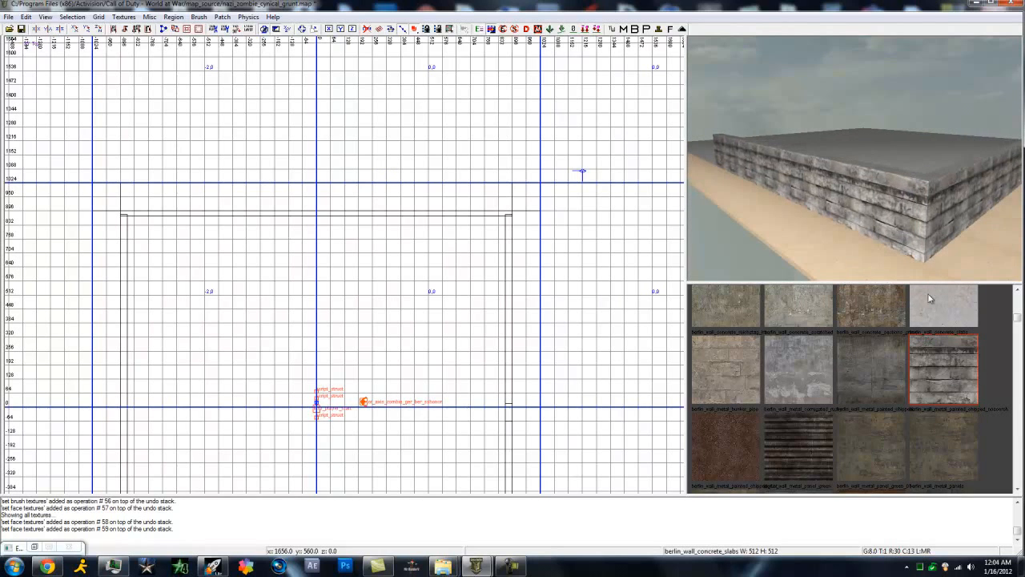
pyautogui.press('Up')
pyautogui.press('Up')
pyautogui.press('Left')
pyautogui.press('Up')
pyautogui.press('Up')
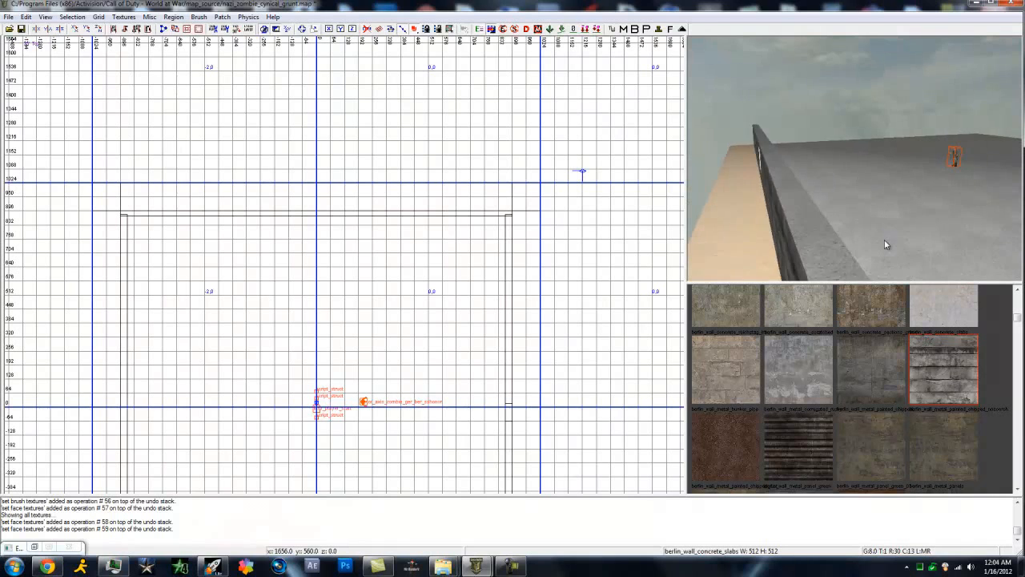
pyautogui.press('Left')
pyautogui.press('Left')
pyautogui.press('Up')
pyautogui.press('Up')
pyautogui.press('Right')
pyautogui.press('Right')
pyautogui.press('Right')
pyautogui.press('Right')
pyautogui.press('Right')
pyautogui.press('Down')
pyautogui.press('Down')
pyautogui.press('Down')
pyautogui.press('Down')
pyautogui.press('Up')
pyautogui.press('Left')
pyautogui.press('Left')
pyautogui.press('Left')
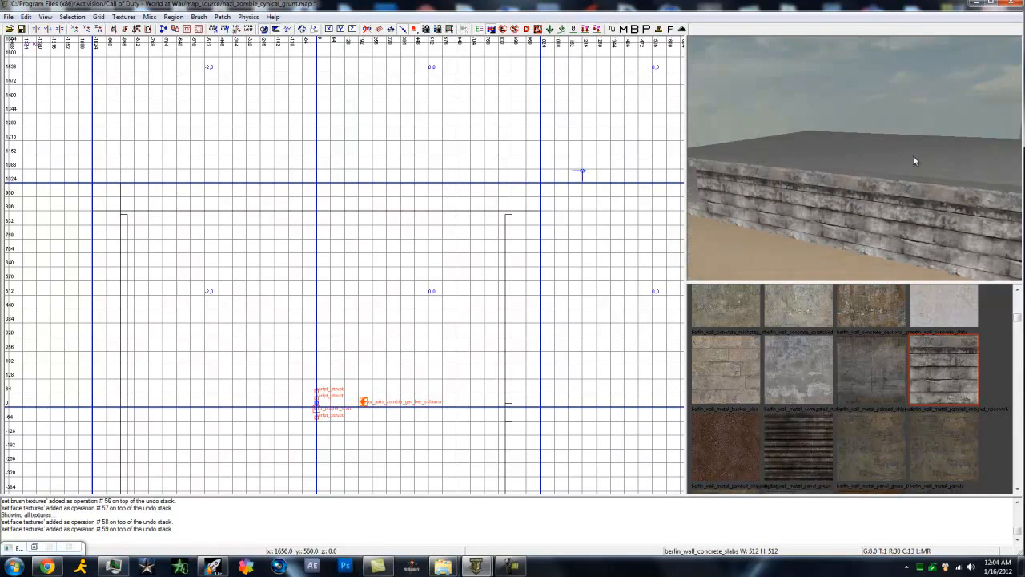
pyautogui.press('Left')
pyautogui.press('Right')
pyautogui.press('Right')
pyautogui.press('Up')
pyautogui.press('Up')
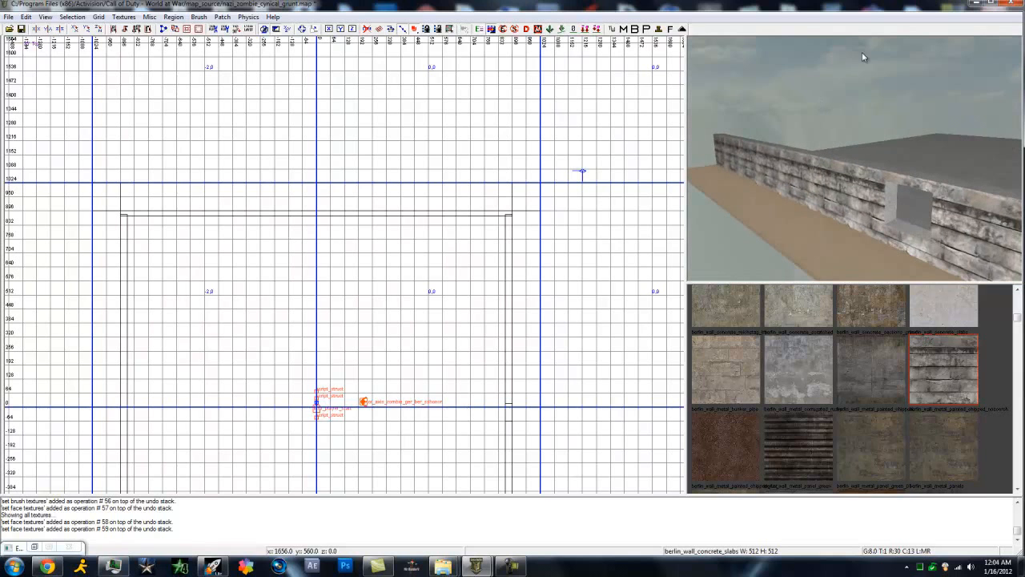
# Step: Select the floor inside the walls, filter the textures to floor usage, and apply berlin_floors_concrete_tile6
pyautogui.press('Up')
pyautogui.press('Right')
pyautogui.press('Right')
pyautogui.keyDown('shift'); pyautogui.click(864, 206); pyautogui.keyUp('shift')
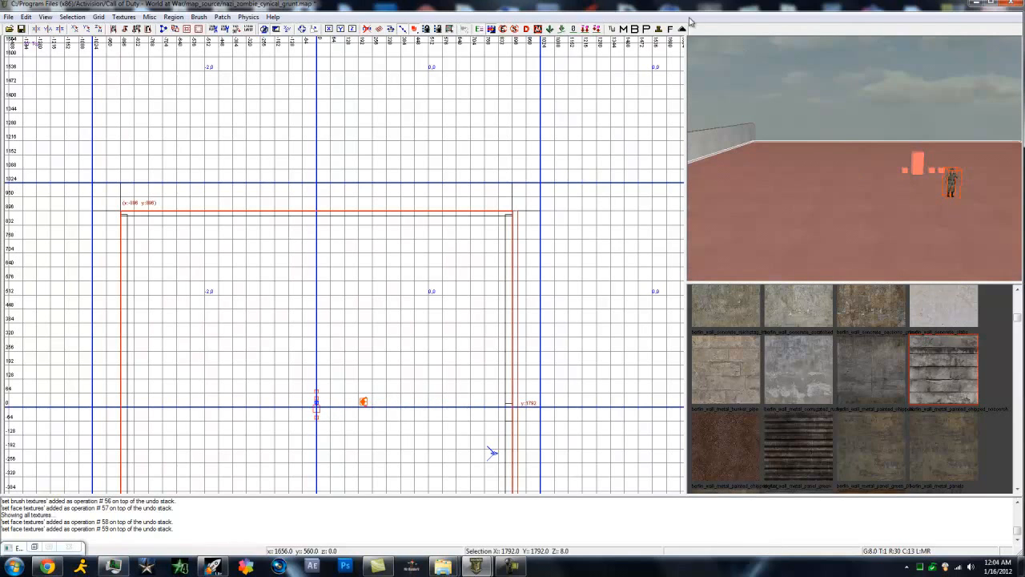
pyautogui.click(98, 17)
pyautogui.moveTo(125, 17)
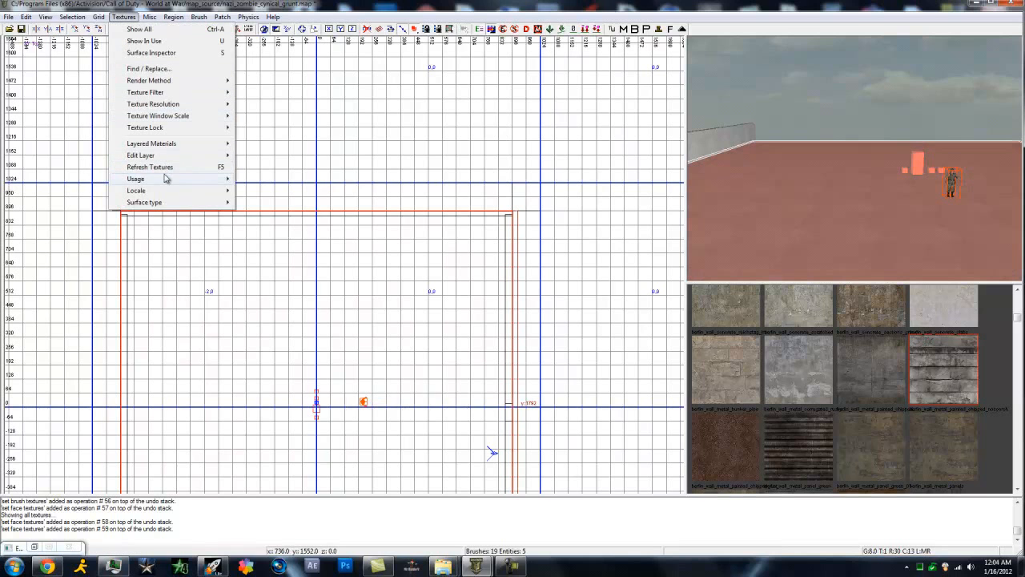
pyautogui.moveTo(162, 181)
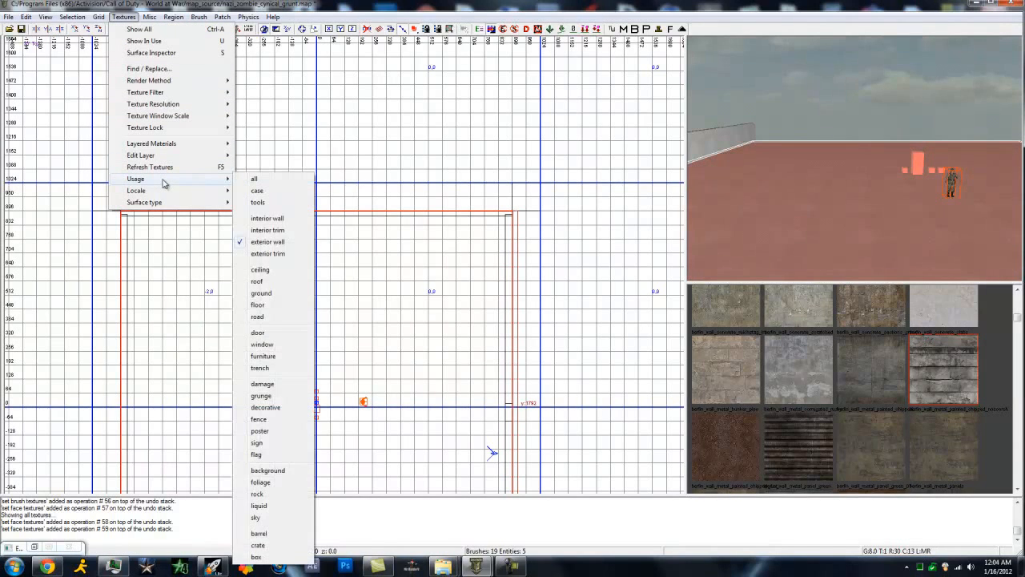
pyautogui.click(257, 305)
pyautogui.scroll(-3, 873, 358)
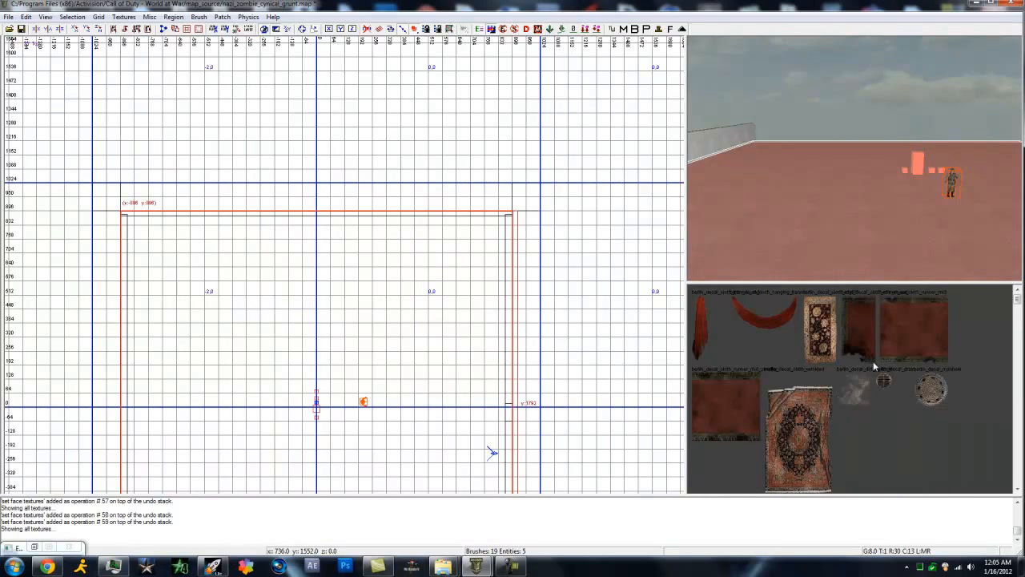
pyautogui.scroll(4, 873, 363)
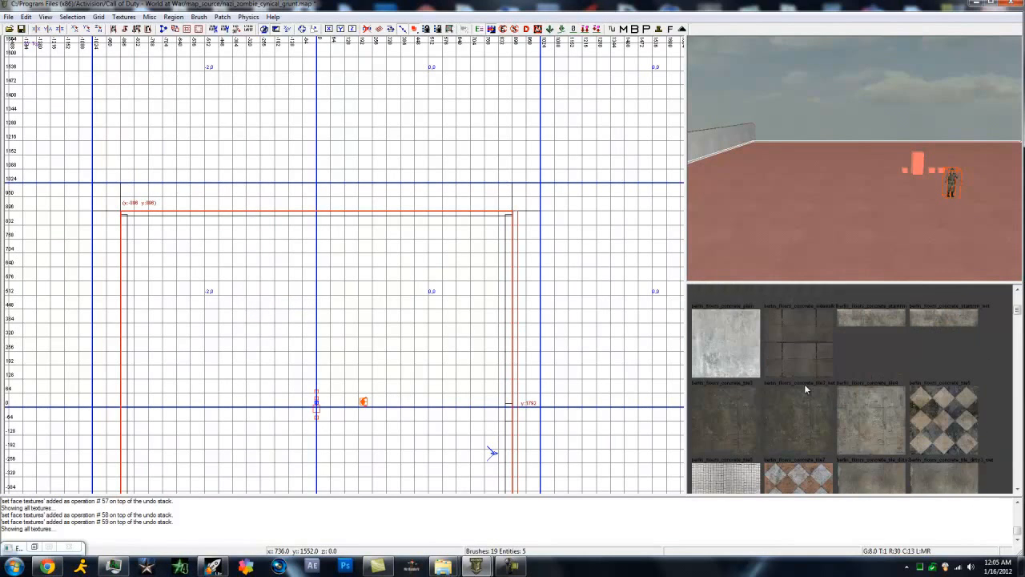
pyautogui.scroll(-3, 781, 406)
pyautogui.scroll(-1, 746, 396)
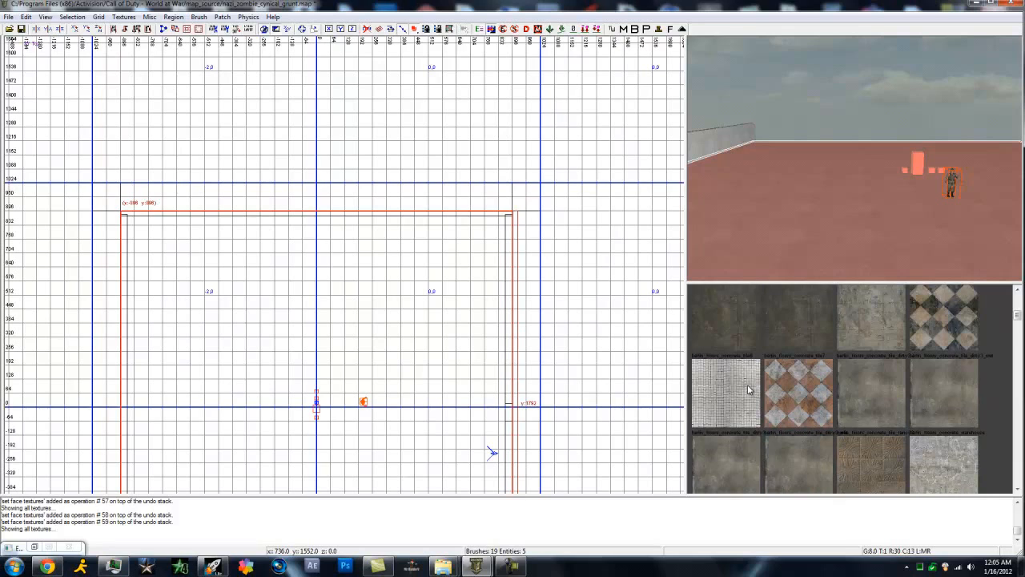
pyautogui.click(744, 391)
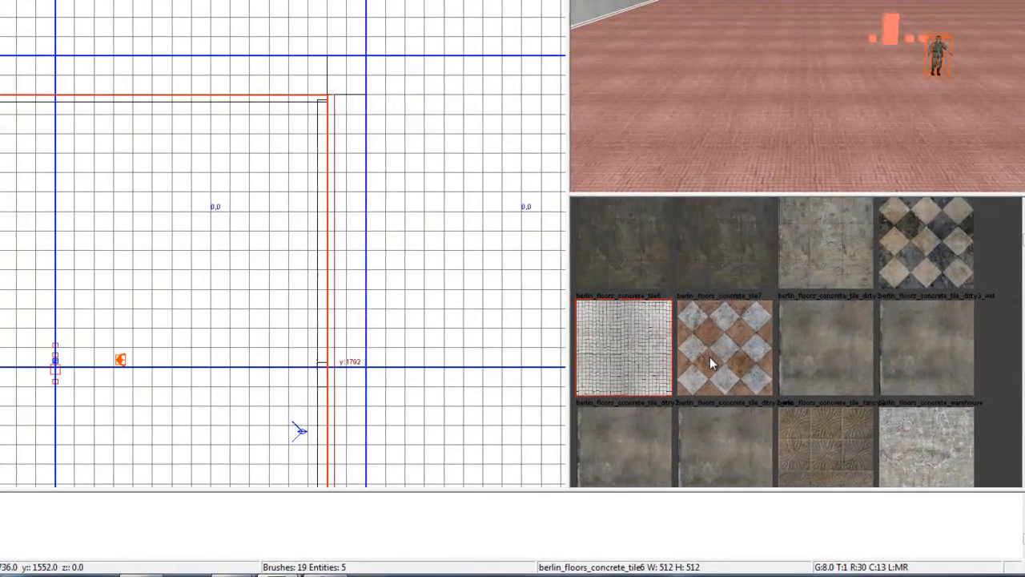
# Step: Examine the retextured floor inside the walls from several directions in the 3D view
pyautogui.press('Up')
pyautogui.press('Up')
pyautogui.press('Up')
pyautogui.press('Up')
pyautogui.press('Up')
pyautogui.press('Up')
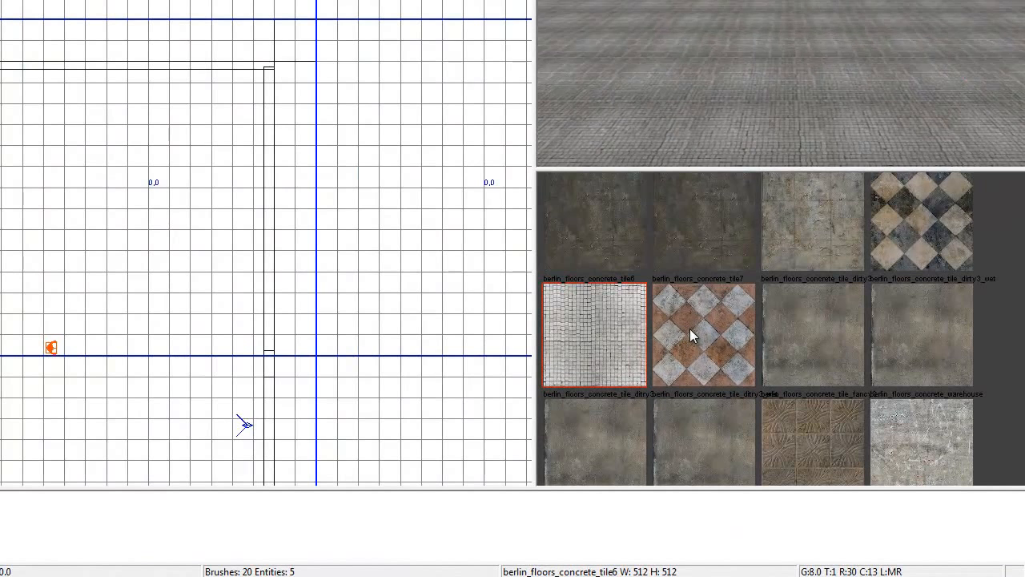
pyautogui.press('Left')
pyautogui.press('Left')
pyautogui.press('Left')
pyautogui.press('Left')
pyautogui.press('Left')
pyautogui.press('Left')
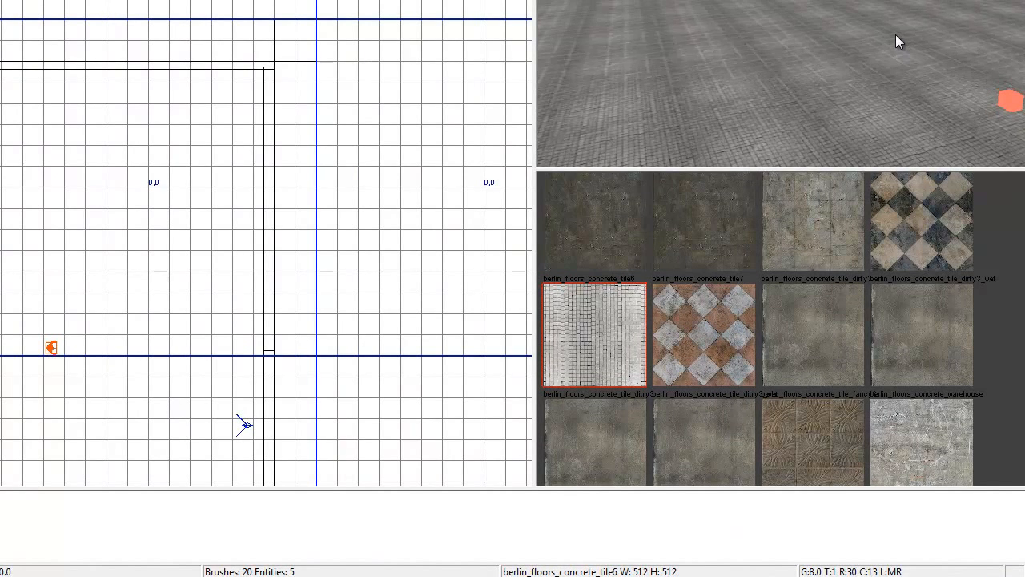
pyautogui.press('Left')
pyautogui.press('Left')
pyautogui.press('Left')
pyautogui.press('Left')
pyautogui.press('Left')
pyautogui.press('Left')
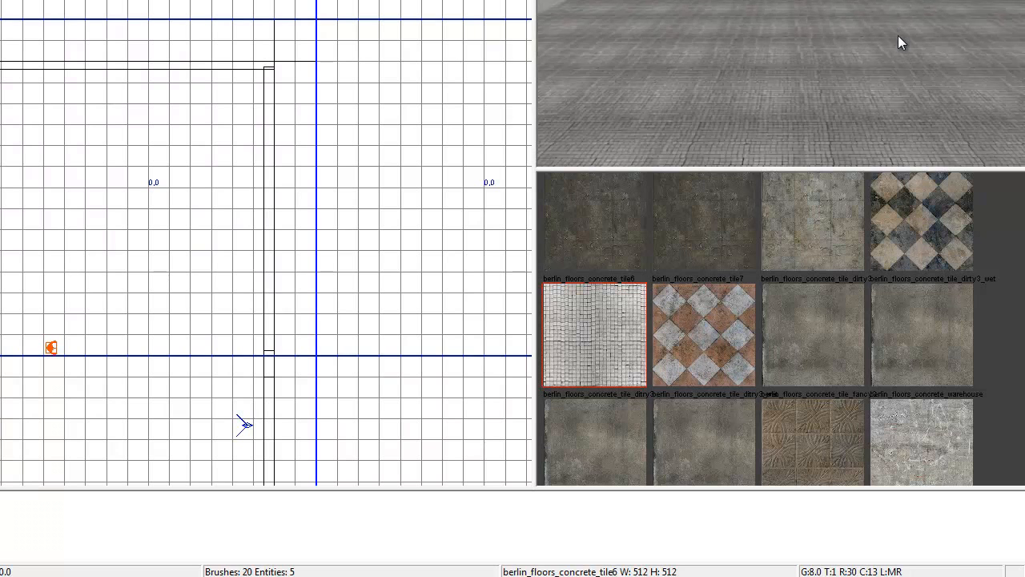
# Step: Examine the window opening and wall face from inside the walls in the 3D view
pyautogui.press('Right')
pyautogui.press('Up')
pyautogui.press('Up')
pyautogui.press('Up')
pyautogui.press('Up')
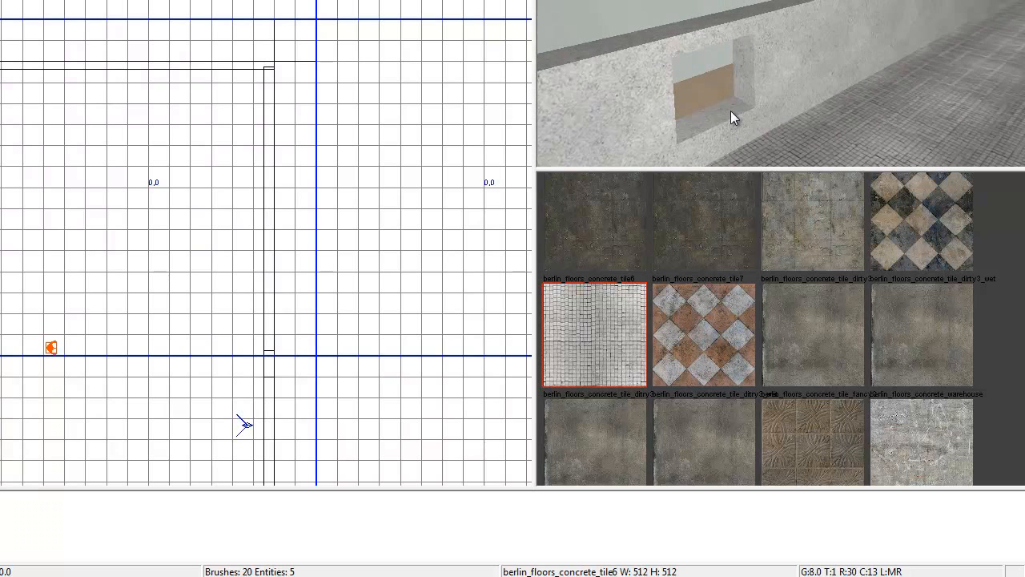
pyautogui.press('Left')
pyautogui.press('Down')
pyautogui.press('Down')
pyautogui.press('Down')
pyautogui.press('Down')
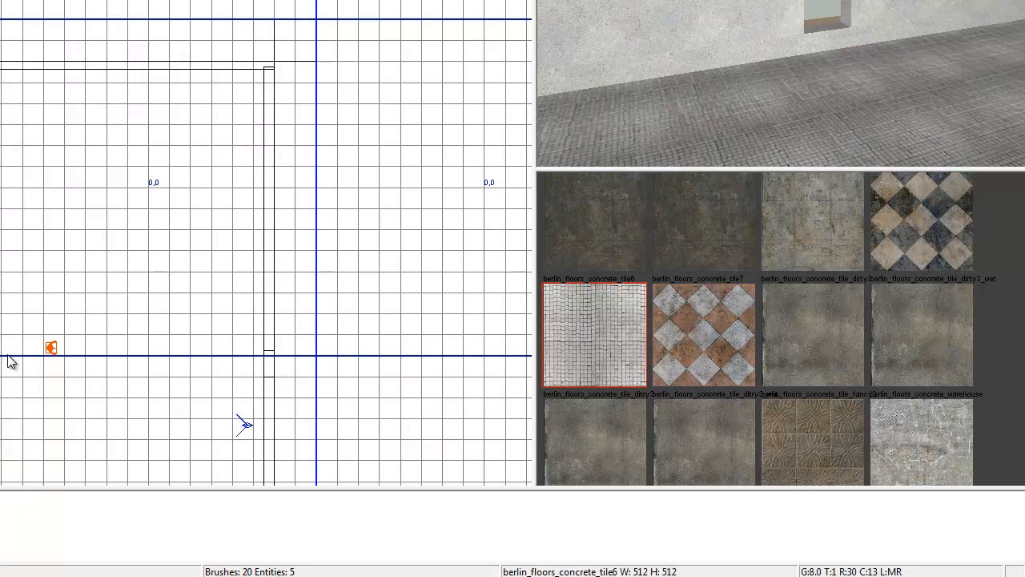
# Step: Select the zombie actor and move it just outside the north wall, to about X 345, Y 949
pyautogui.keyDown('shift'); pyautogui.click(48, 359); pyautogui.keyUp('shift')
pyautogui.moveTo(49, 353); pyautogui.dragTo(101, 53)
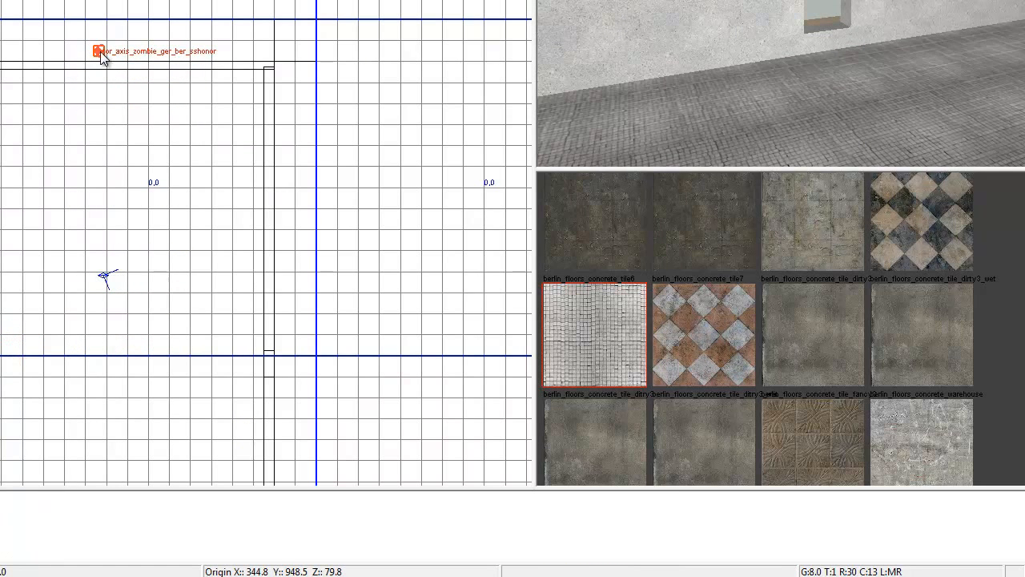
pyautogui.press('d')
pyautogui.press('d')
pyautogui.press('d')
pyautogui.press('Up')
pyautogui.press('Up')
pyautogui.press('Right')
pyautogui.press('Right')
pyautogui.press('Right')
pyautogui.press('Down')
pyautogui.press('Down')
pyautogui.hotkey('ctrl', 'Tab')
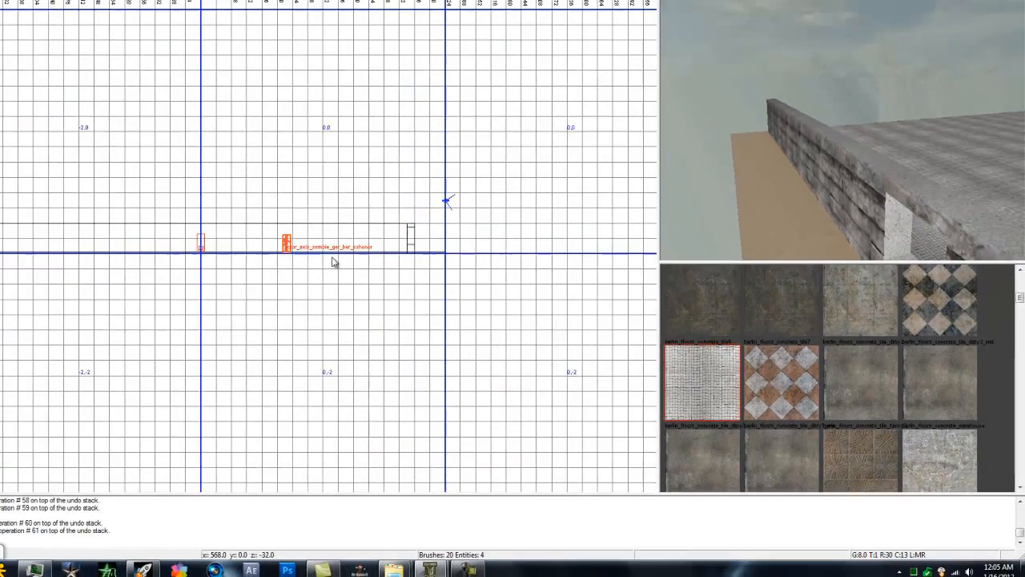
# Step: Set the zombie actor's height to about Z 88 and move it outside the east wall to about X 929, Y -332
pyautogui.scroll(3, 77, 163)
pyautogui.moveTo(316, 261); pyautogui.dragTo(354, 296)
pyautogui.hotkey('ctrl', 'Tab')
pyautogui.hotkey('ctrl', 'Tab')
pyautogui.moveTo(413, 336); pyautogui.dragTo(370, 257, button='right')
pyautogui.hotkey('ctrl', 'Tab')
pyautogui.moveTo(396, 118); pyautogui.dragTo(428, 490)
pyautogui.moveTo(428, 485); pyautogui.dragTo(429, 486, button='right')
pyautogui.scroll(-2, 429, 486)
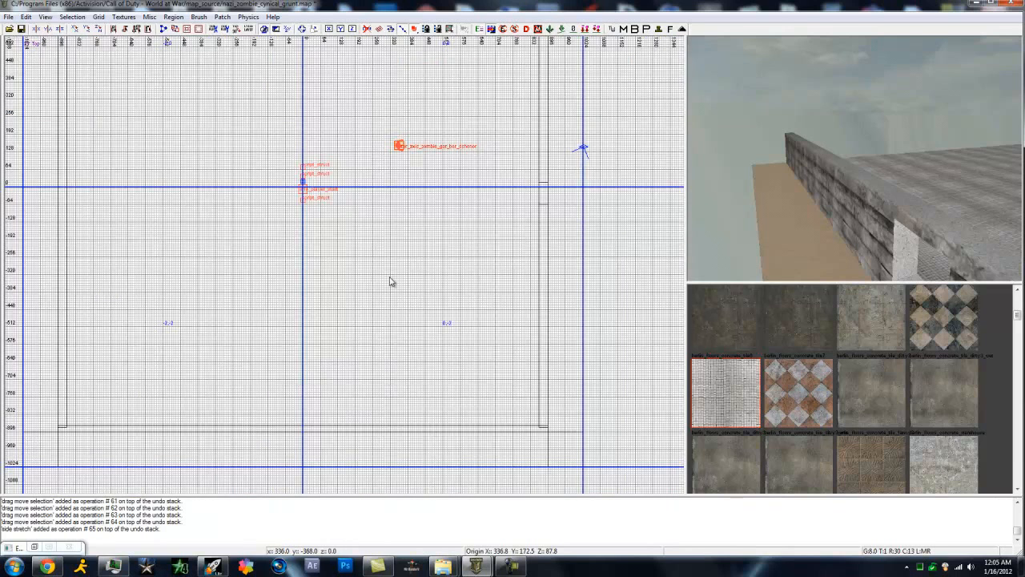
pyautogui.moveTo(403, 158); pyautogui.dragTo(564, 285)
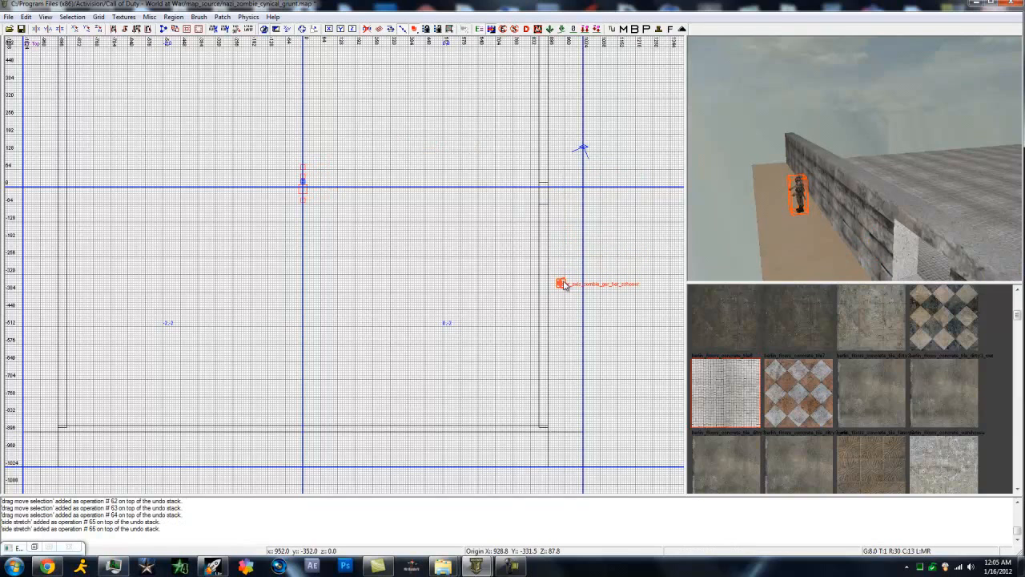
# Step: Examine the east wall and its window opening from the tiled interior in the 3D view
pyautogui.press('Right')
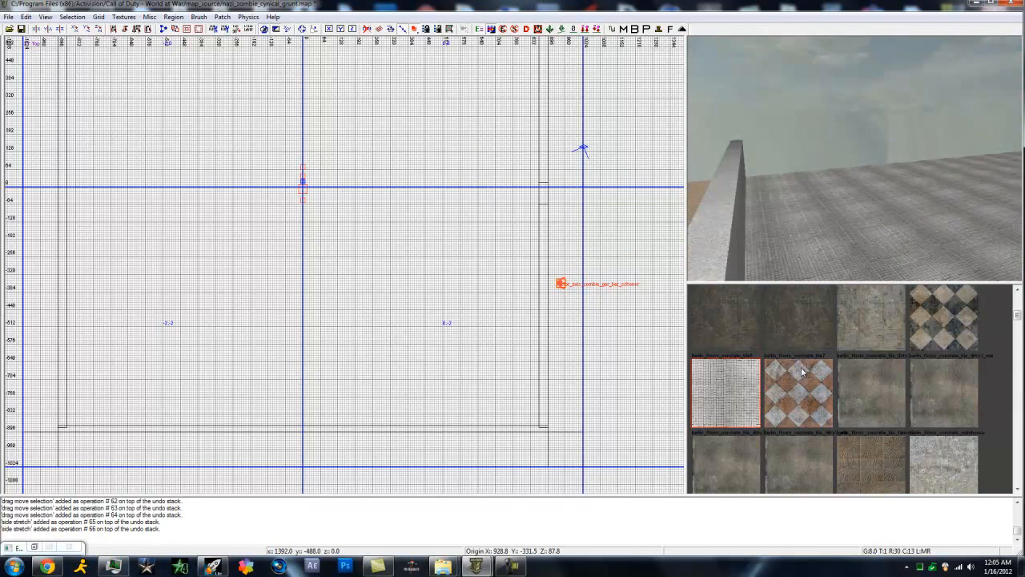
pyautogui.press('a')
pyautogui.press('Down')
pyautogui.press('Down')
pyautogui.press('Down')
pyautogui.press('Up')
pyautogui.press('Up')
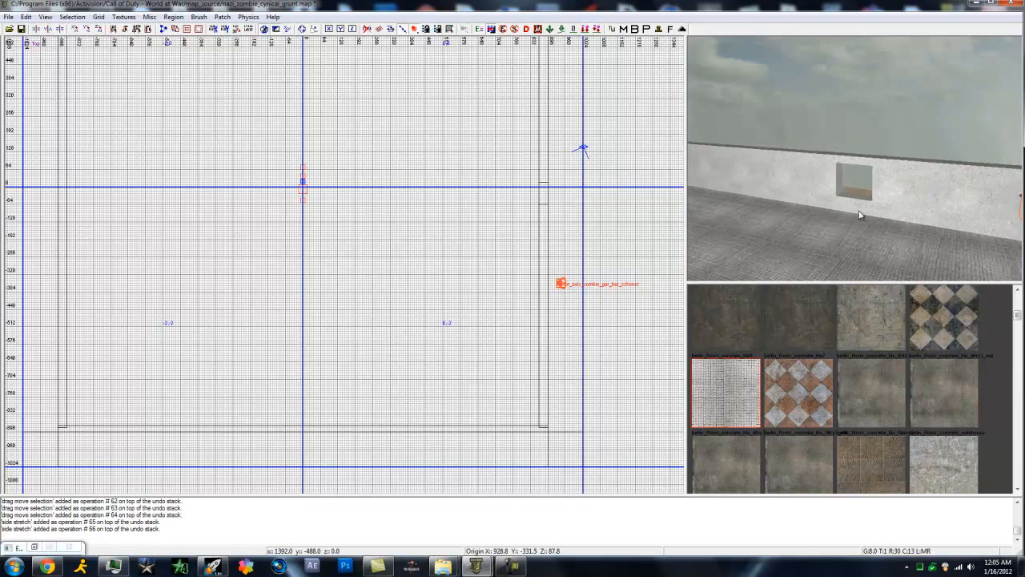
pyautogui.press('Down')
pyautogui.press('Up')
pyautogui.press('Up')
pyautogui.press('Right')
pyautogui.press('Up')
pyautogui.press('Up')
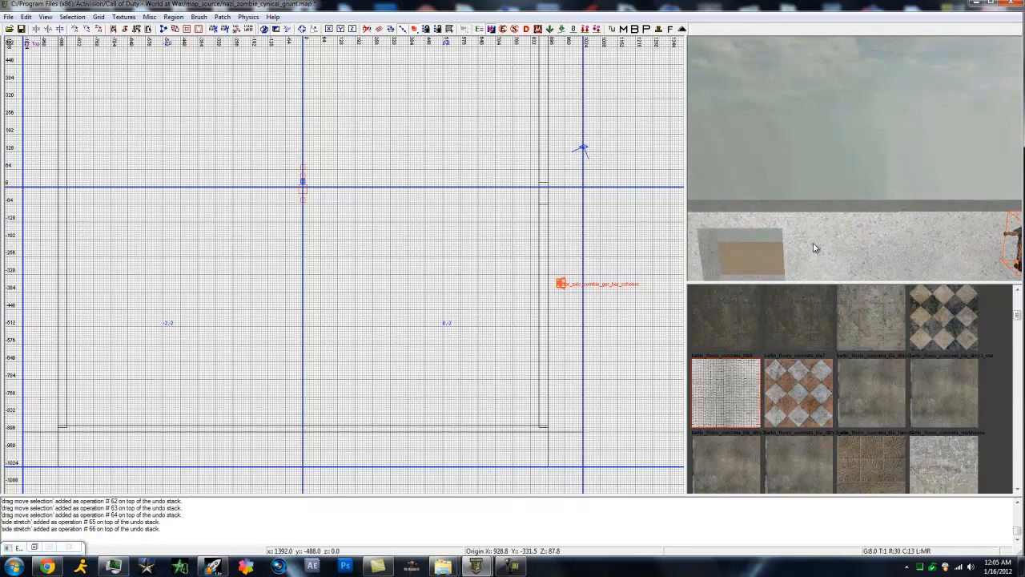
pyautogui.press('Right')
pyautogui.press('Right')
pyautogui.press('Right')
pyautogui.press('Right')
pyautogui.press('Down')
pyautogui.press('Down')
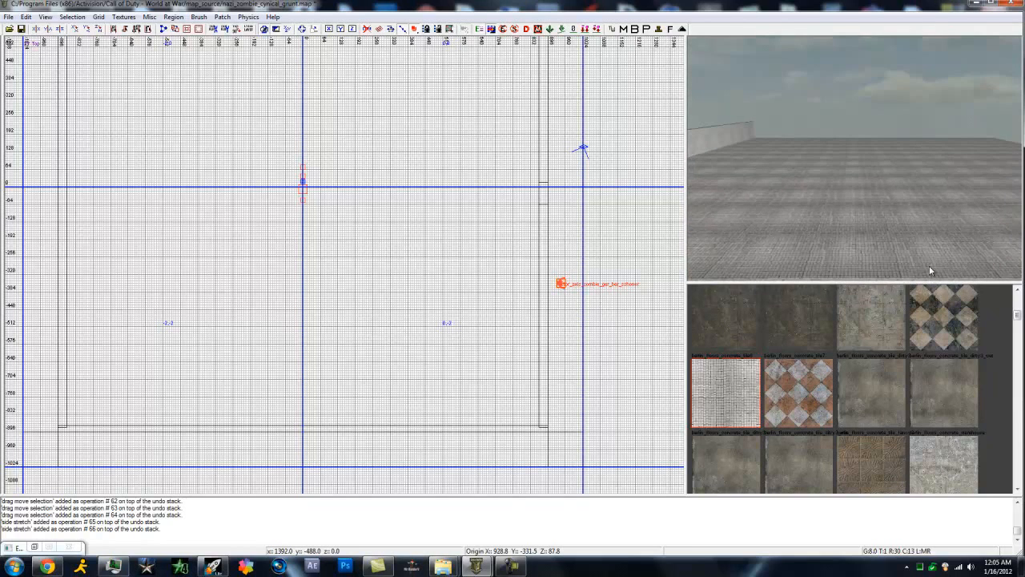
# Step: Examine the zombie actor's placement on the sand outside the east wall in the 3D view
pyautogui.press('Down')
pyautogui.press('Down')
pyautogui.press('Left')
pyautogui.press('Left')
pyautogui.press('Down')
pyautogui.press('Up')
pyautogui.press('Up')
pyautogui.press('Right')
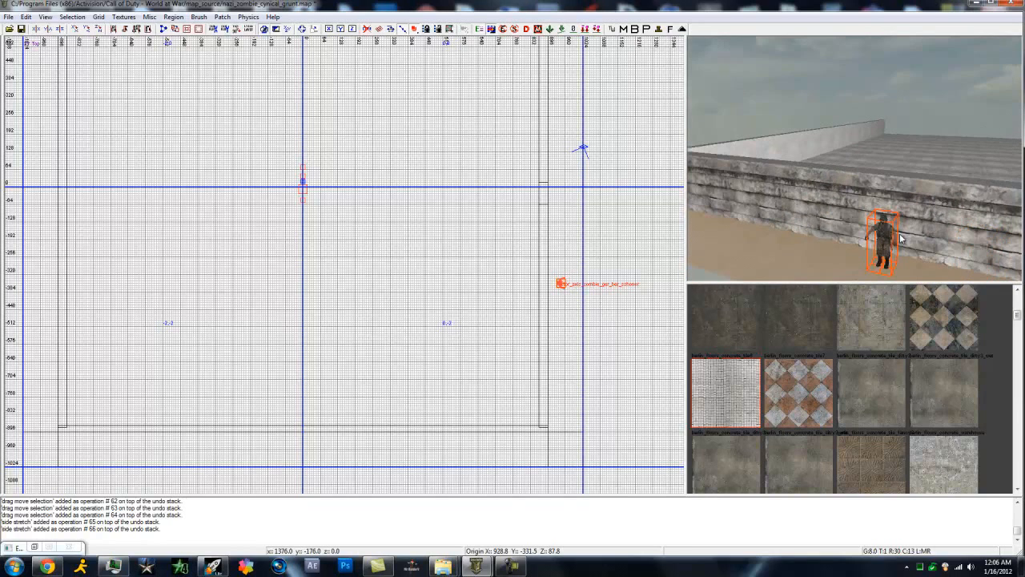
pyautogui.press('Right')
pyautogui.press('Right')
pyautogui.press('Left')
pyautogui.press('Down')
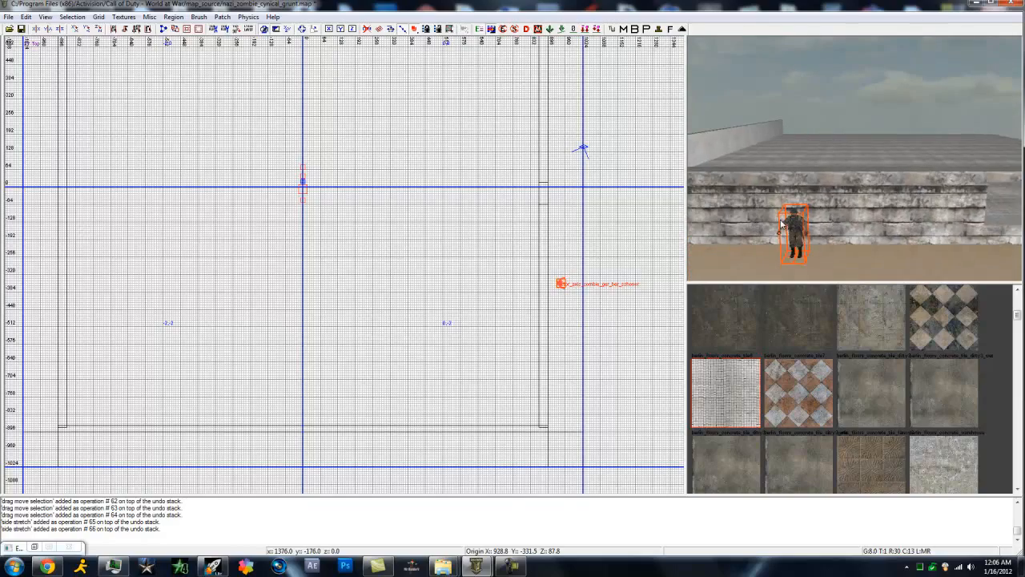
pyautogui.press('Right')
pyautogui.press('Up')
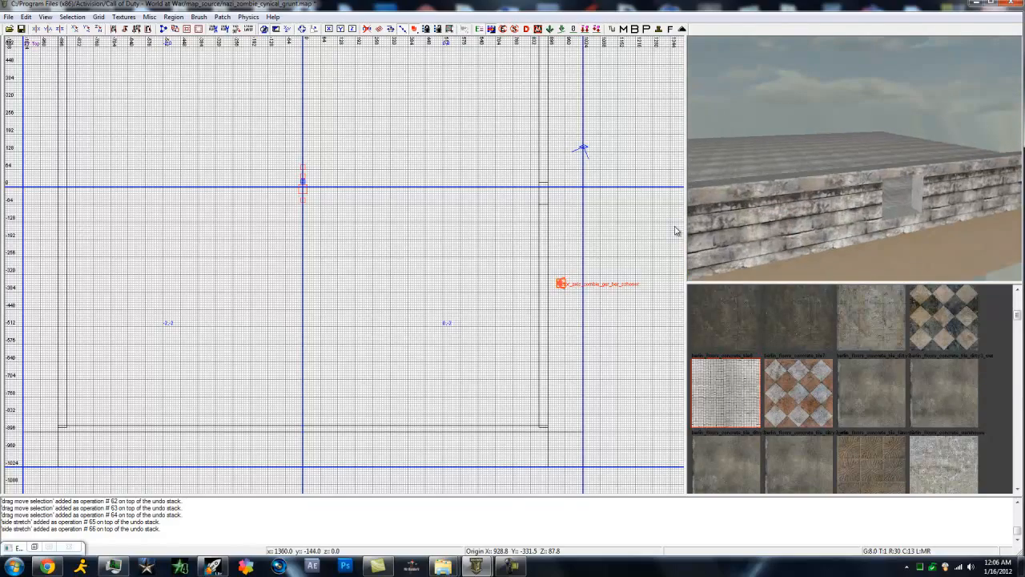
pyautogui.press('Left')
pyautogui.press('Left')
pyautogui.press('Up')
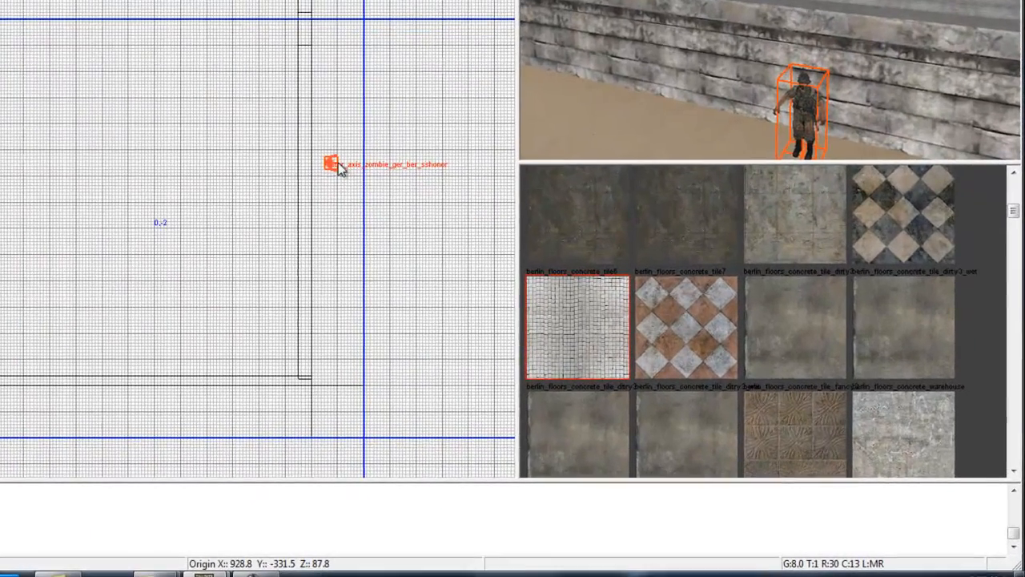
# Step: Move the zombie actor south to about Y -404 and rotate it about Z to face north along the wall
pyautogui.moveTo(567, 287); pyautogui.dragTo(567, 311)
pyautogui.moveTo(340, 205); pyautogui.dragTo(339, 199)
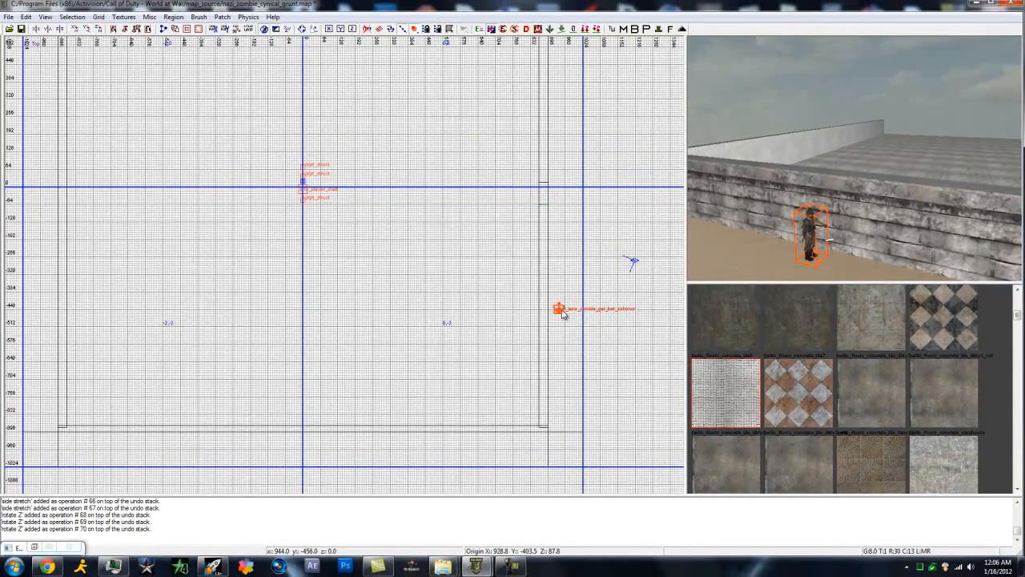
pyautogui.scroll(6, 563, 314)
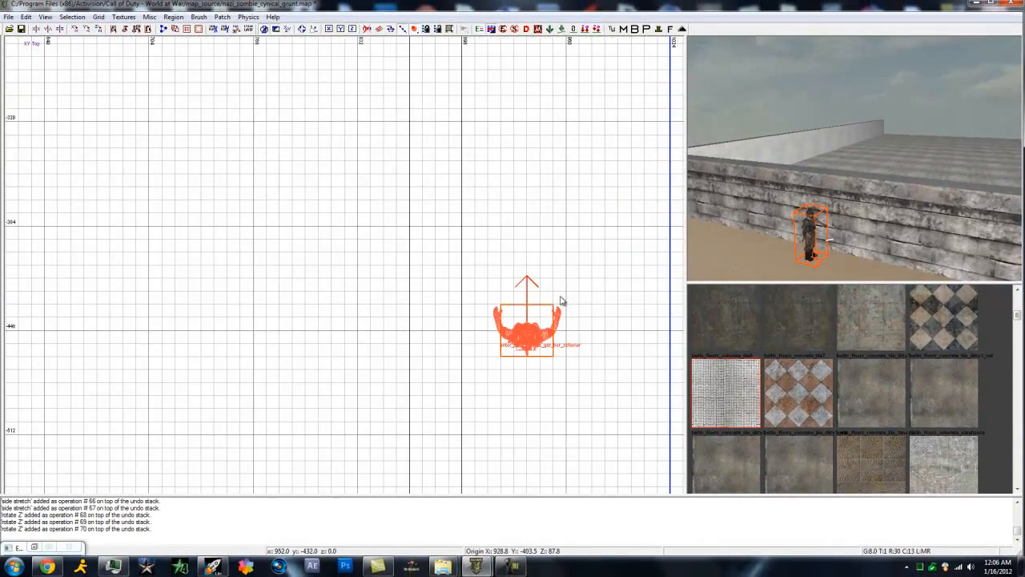
pyautogui.scroll(-8, 527, 286)
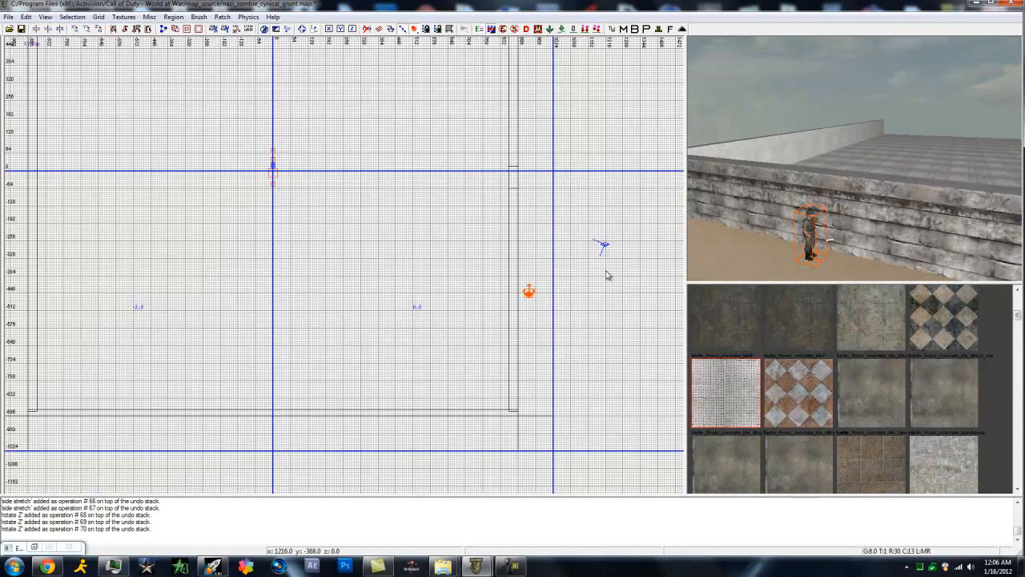
# Step: Add a pathnode entity in front of the zombie actor and position it at X 944, Y -336
pyautogui.scroll(2, 513, 280)
pyautogui.rightClick(538, 265)
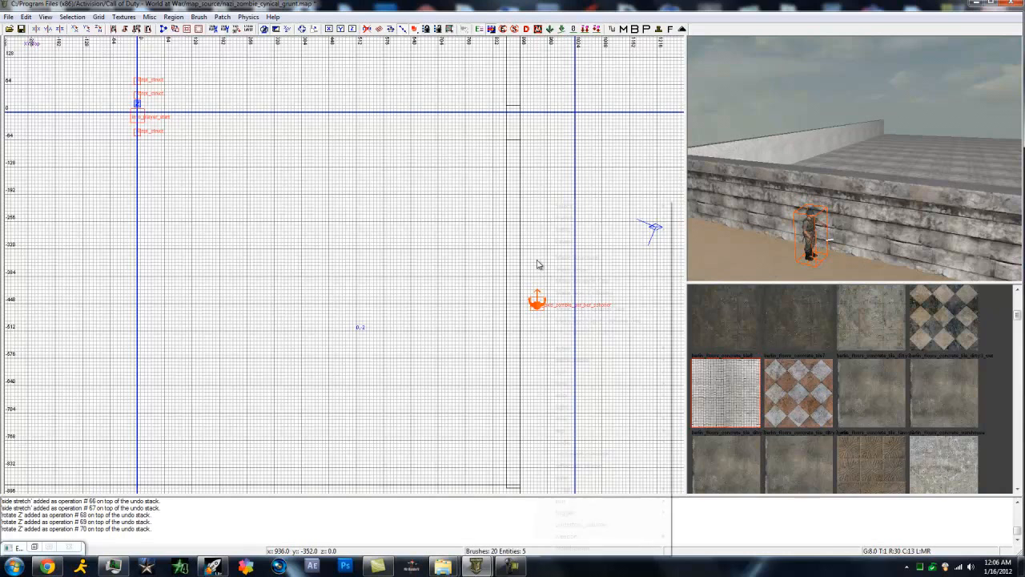
pyautogui.moveTo(591, 445)
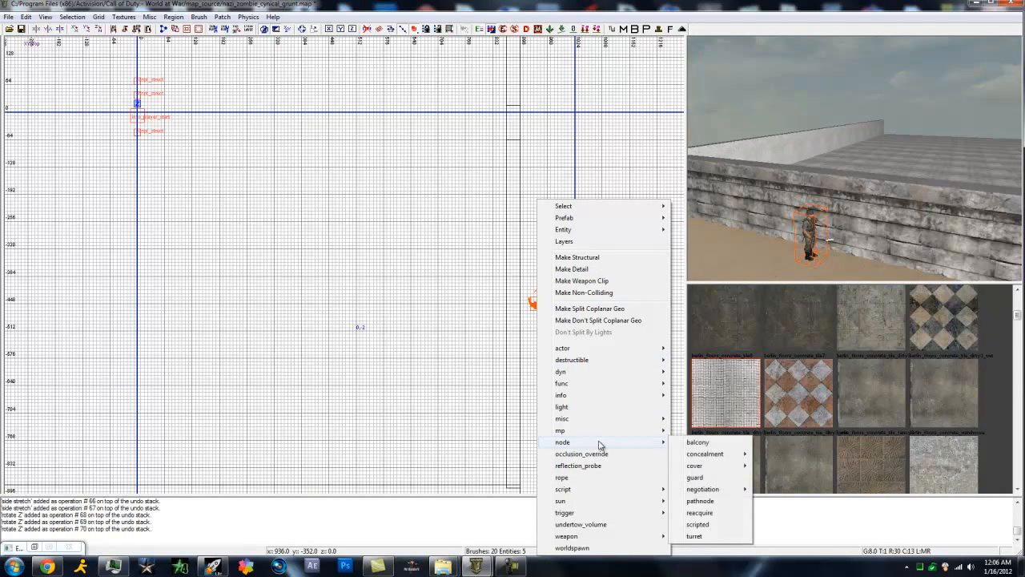
pyautogui.click(702, 501)
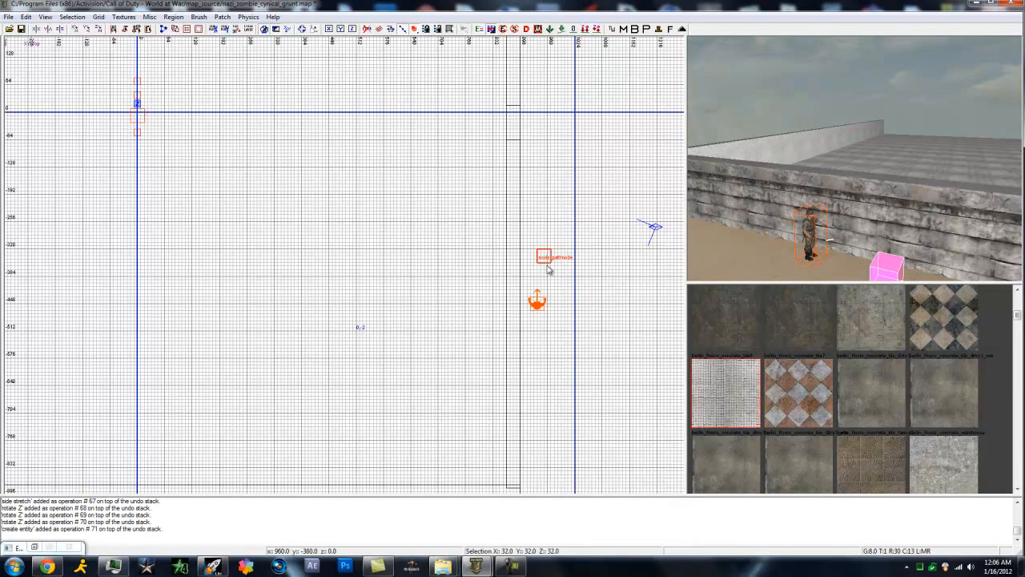
pyautogui.moveTo(549, 263); pyautogui.dragTo(549, 267)
pyautogui.scroll(2, 555, 286)
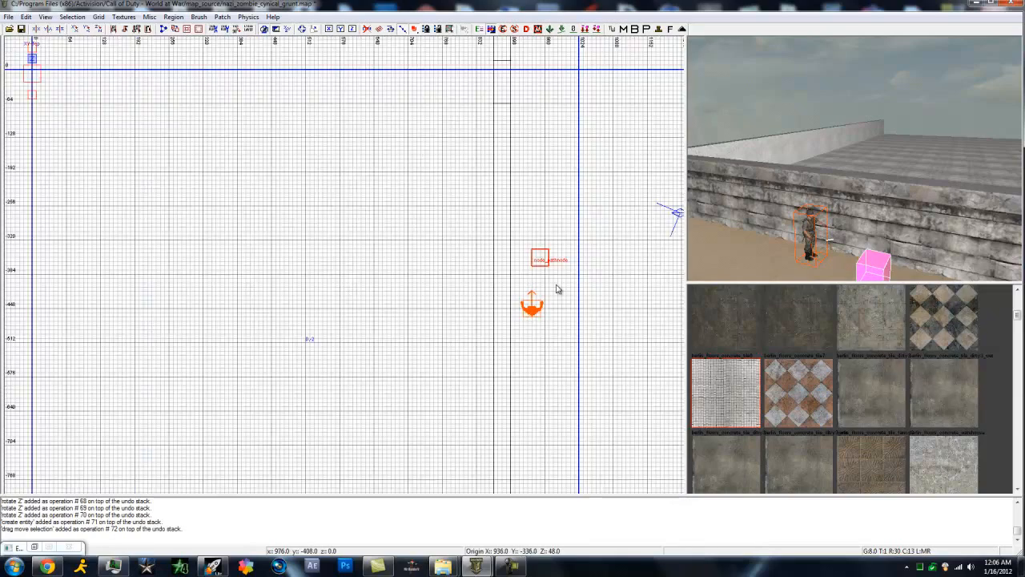
pyautogui.scroll(-3, 535, 280)
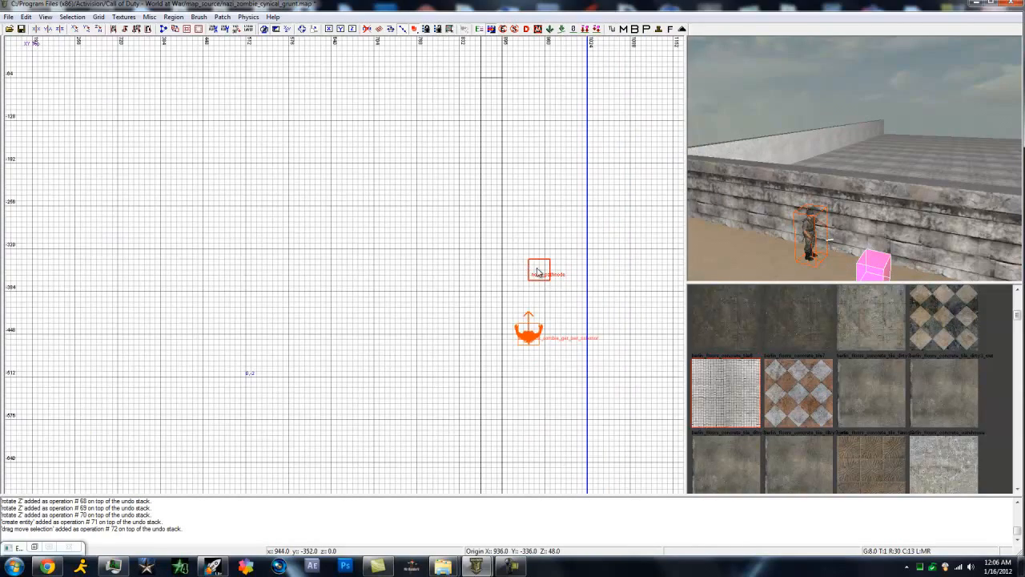
pyautogui.scroll(-2, 521, 296)
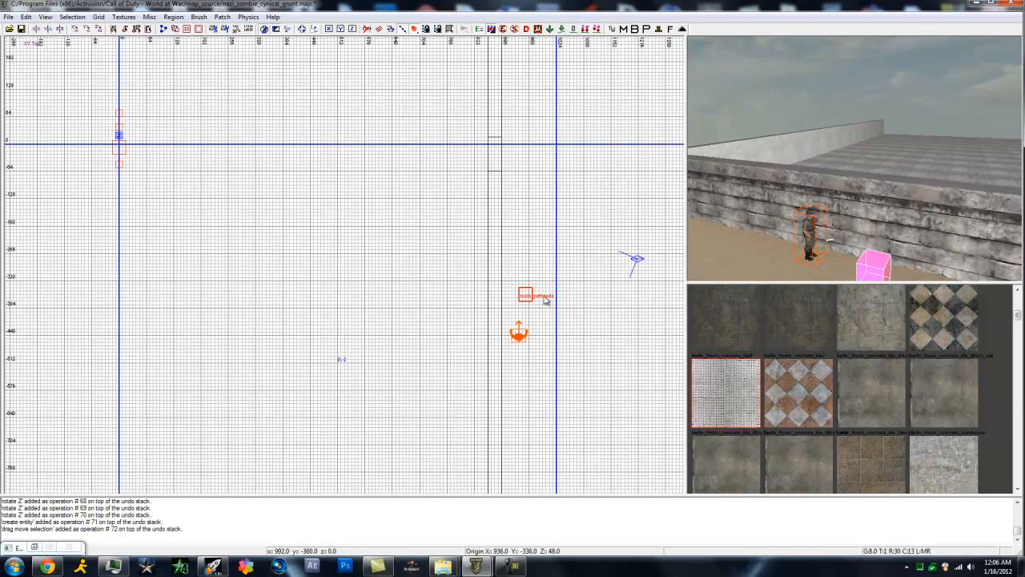
pyautogui.moveTo(526, 297); pyautogui.dragTo(531, 297)
pyautogui.click(531, 296)
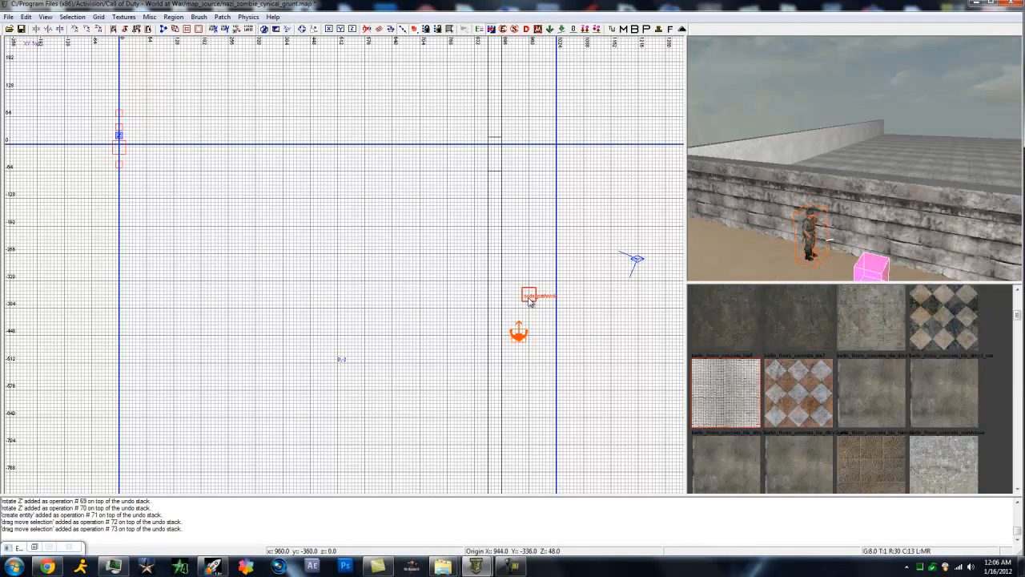
# Step: Paste four copies of the pathnode in a row 64 units apart leading north toward the window, and delete the surplus copy
pyautogui.hotkey('ctrl', 'v')
pyautogui.moveTo(529, 299); pyautogui.dragTo(519, 257)
pyautogui.hotkey('ctrl', 'v')
pyautogui.hotkey('ctrl', 'v')
pyautogui.hotkey('ctrl', 'v')
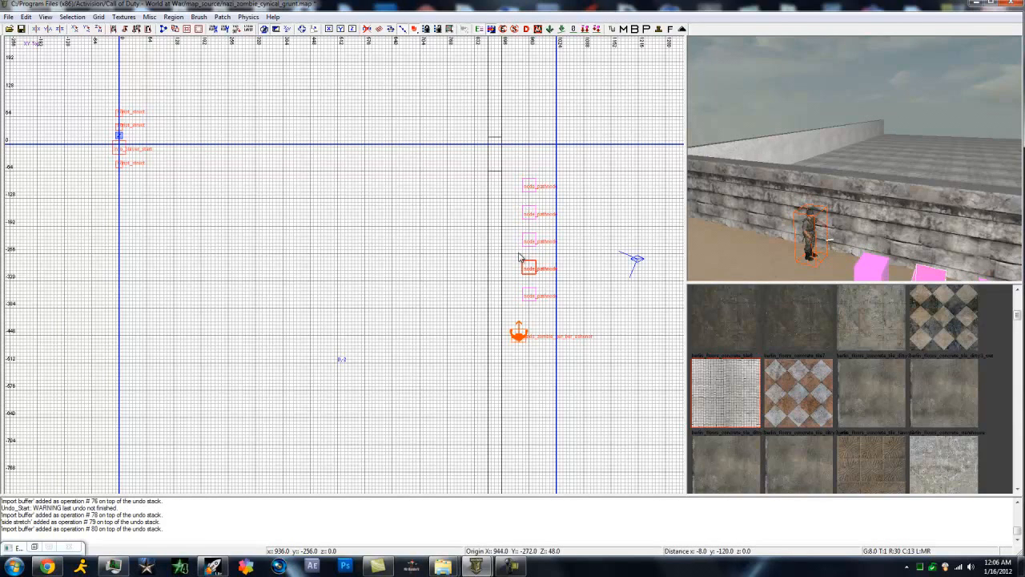
pyautogui.hotkey('ctrl', 'v')
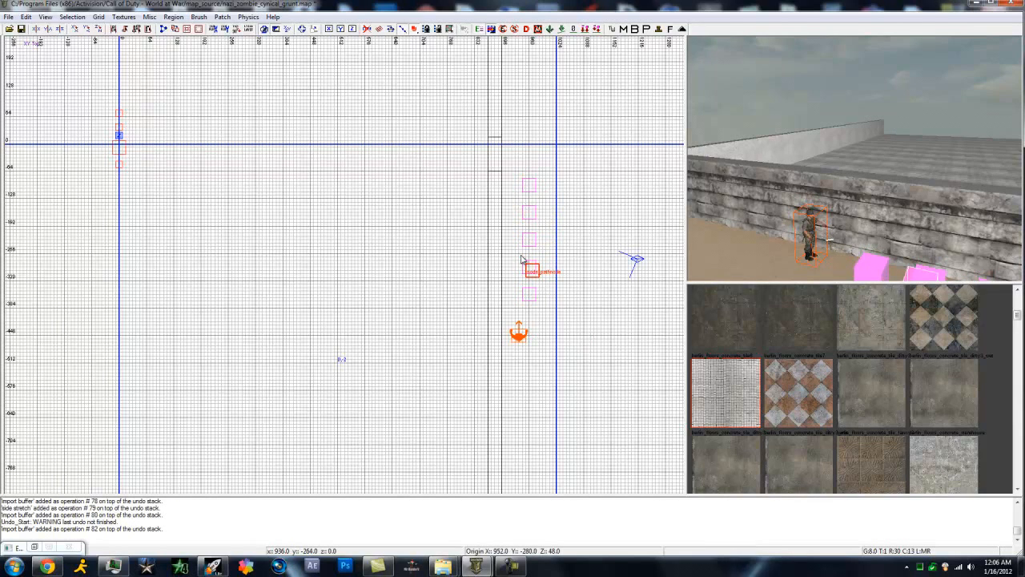
pyautogui.press('BackSpace')
# Step: Examine the row of pathnodes between the zombie actor and the window in the 3D view
pyautogui.press('Right')
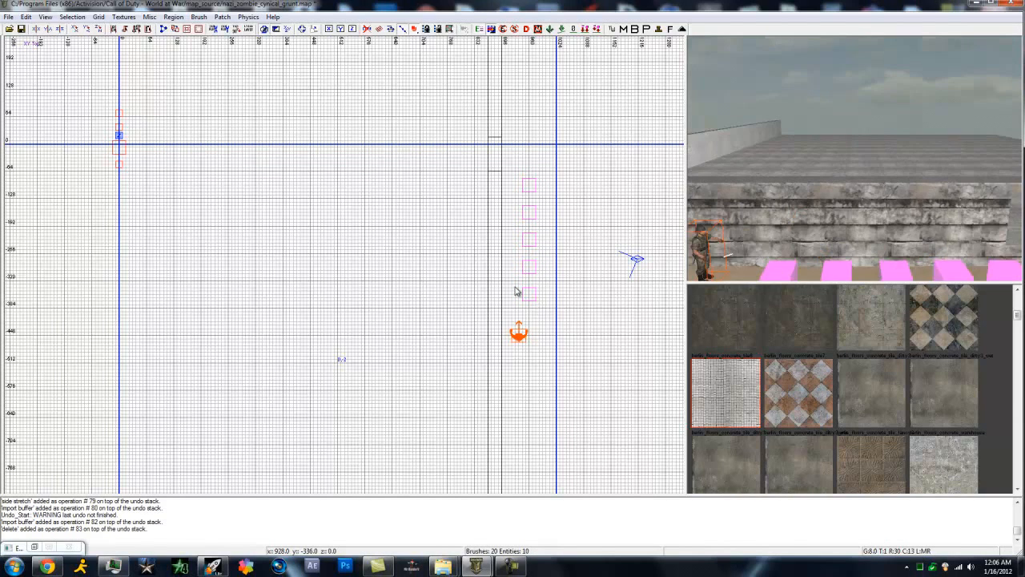
pyautogui.press('Down')
pyautogui.press('Left')
pyautogui.press('Right')
pyautogui.press('Right')
pyautogui.press('Up')
pyautogui.press('Up')
pyautogui.press('Up')
pyautogui.press('Up')
pyautogui.press('Left')
pyautogui.press('Left')
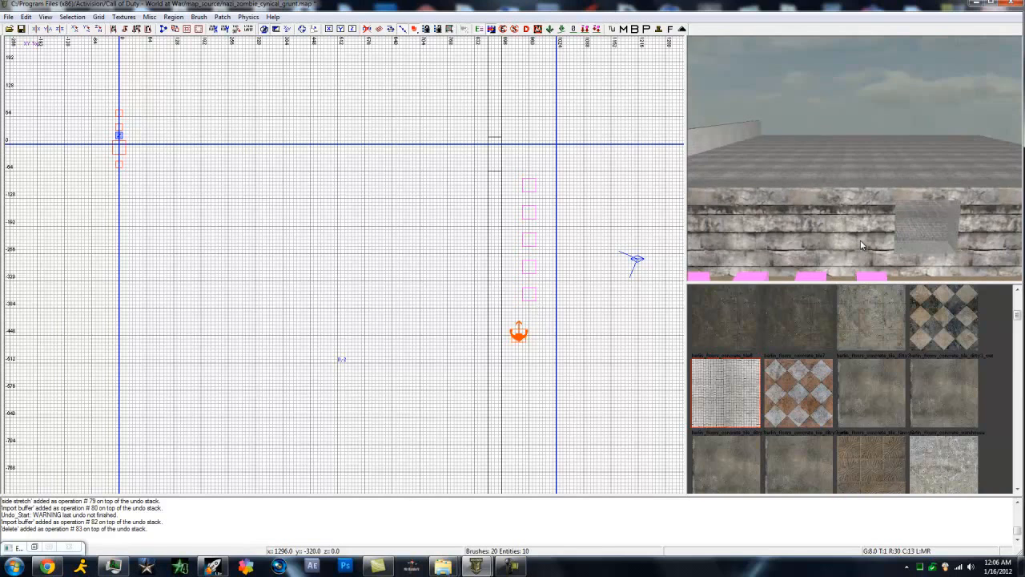
pyautogui.press('Left')
pyautogui.press('Left')
pyautogui.press('Up')
pyautogui.press('Up')
pyautogui.press('Up')
pyautogui.press('Up')
pyautogui.press('Right')
pyautogui.press('Right')
pyautogui.press('Right')
# Step: Move the zombie actor into line with the row of pathnodes, just south of the first node
pyautogui.moveTo(920, 264); pyautogui.dragTo(795, 250, button='right')
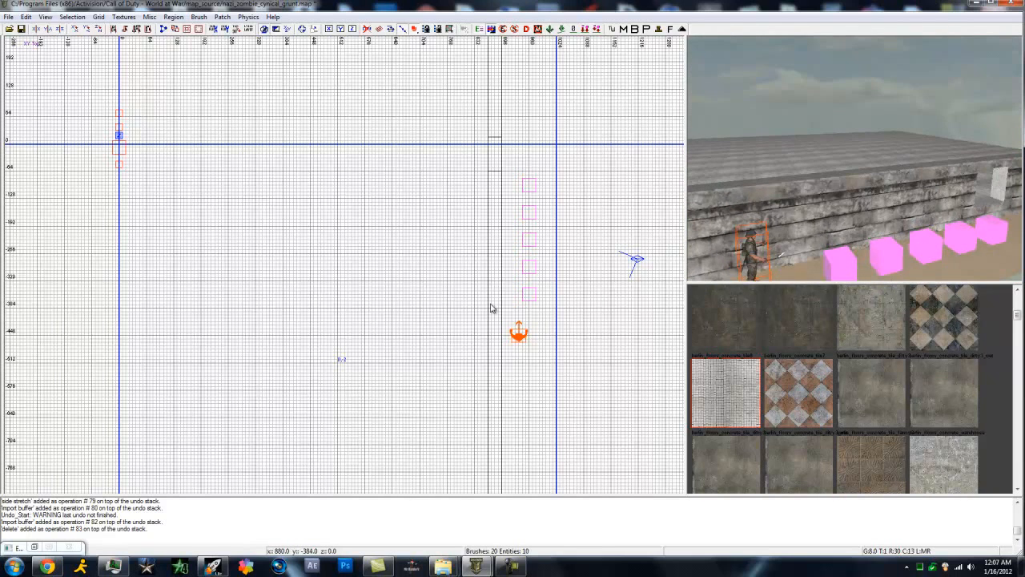
pyautogui.moveTo(524, 335); pyautogui.dragTo(528, 323)
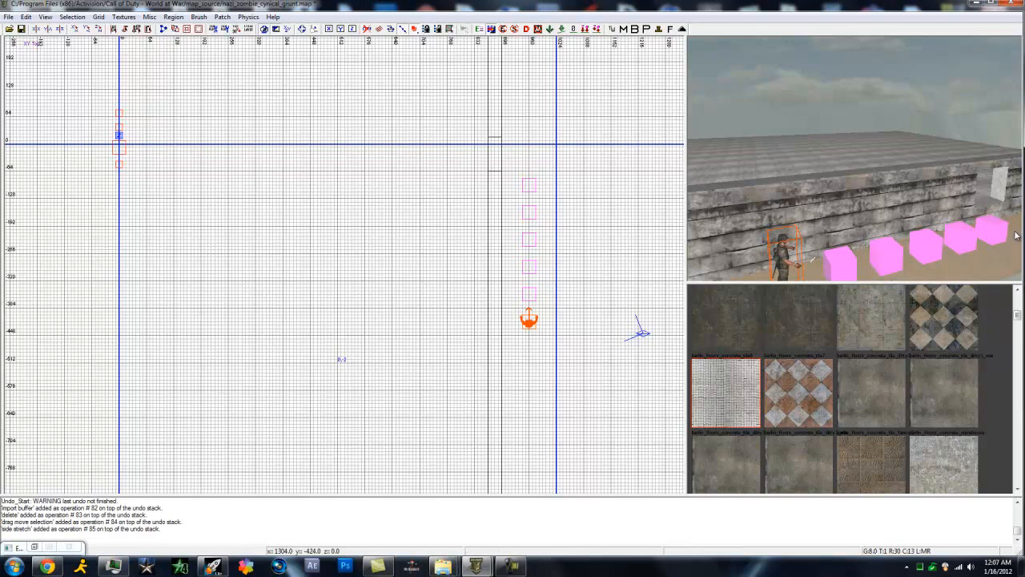
pyautogui.press('Right')
# Step: Create a misc prefab entity just inside the east wall at the window opening
pyautogui.moveTo(876, 264); pyautogui.dragTo(1004, 255, button='right')
pyautogui.moveTo(940, 217); pyautogui.dragTo(873, 274, button='right')
pyautogui.keyDown('ctrl'); pyautogui.moveTo(852, 221); pyautogui.dragTo(851, 220, button='right'); pyautogui.keyUp('ctrl')
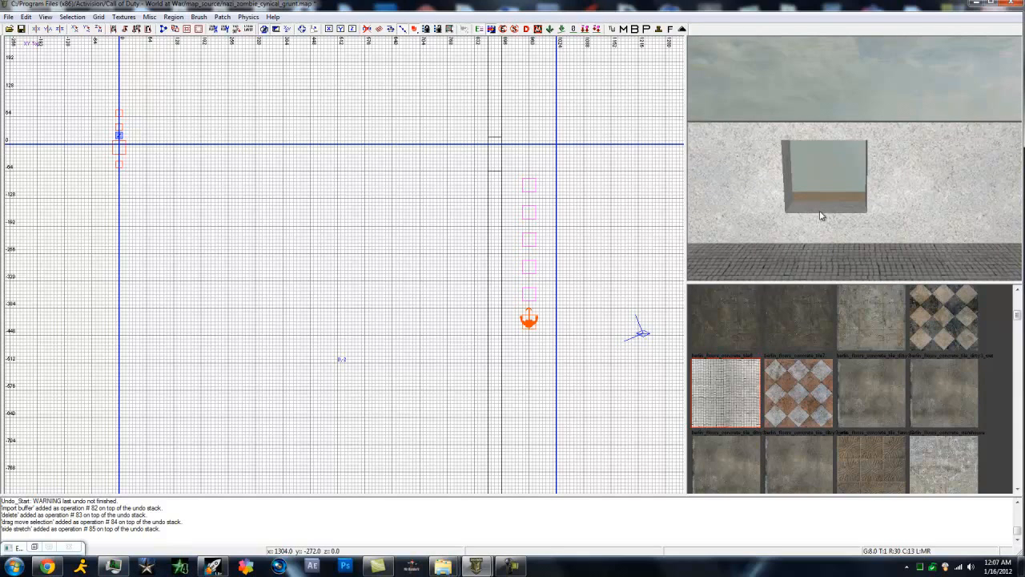
pyautogui.moveTo(809, 217); pyautogui.dragTo(761, 179, button='right')
pyautogui.moveTo(887, 190); pyautogui.dragTo(845, 176, button='right')
pyautogui.scroll(-2, 513, 246)
pyautogui.scroll(1, 511, 243)
pyautogui.scroll(-1, 509, 245)
pyautogui.rightClick(483, 201)
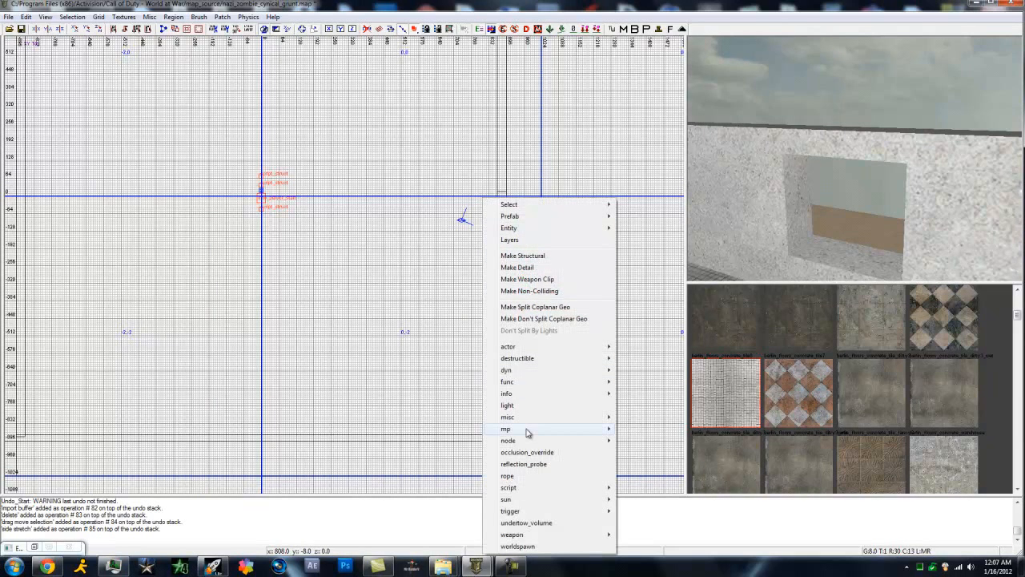
pyautogui.moveTo(521, 418)
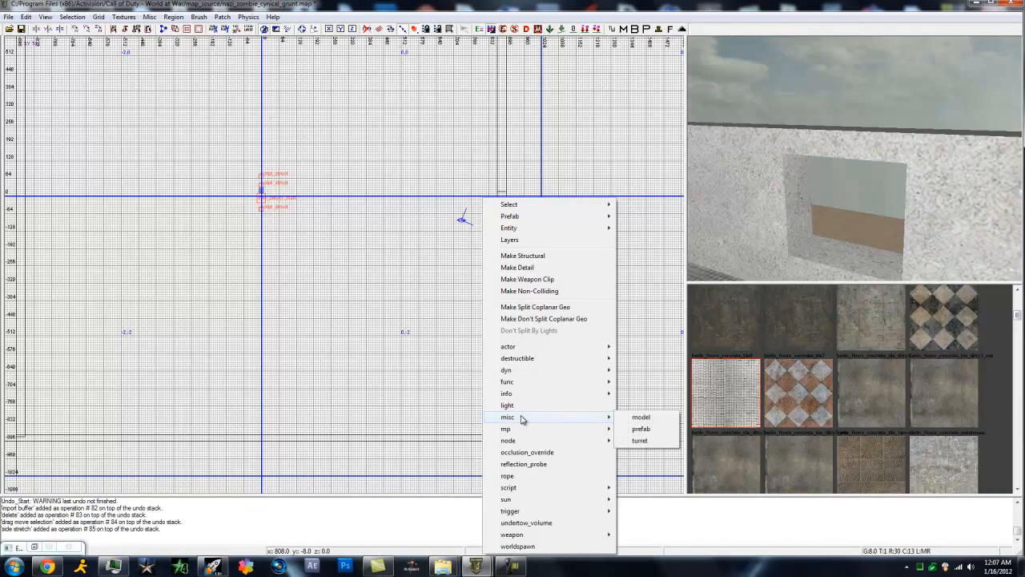
pyautogui.click(638, 430)
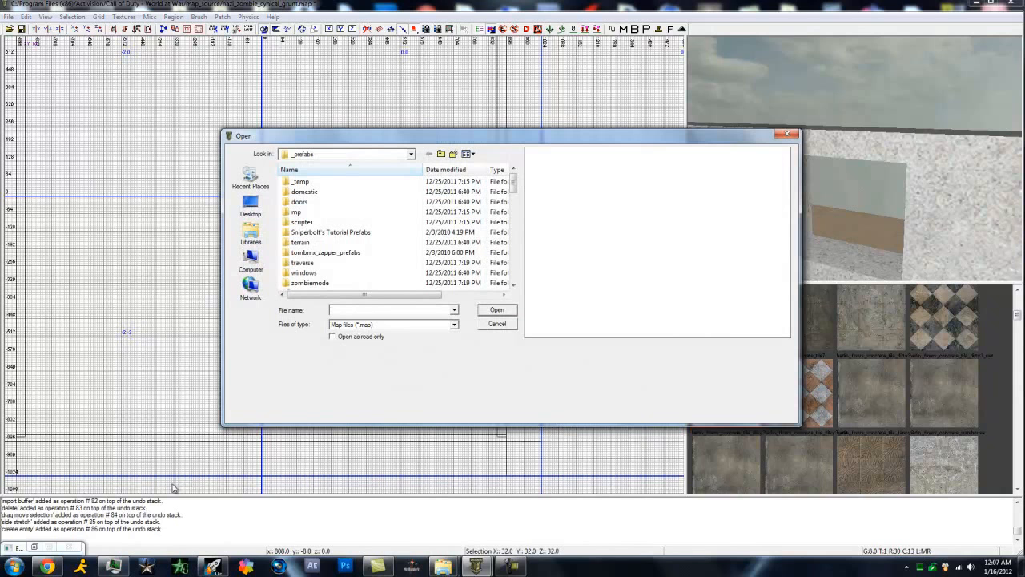
# Step: Switch to the browser and read the forum tutorial's Step 5 on placing boards on the windows, then return to the map editor
pyautogui.click(47, 566)
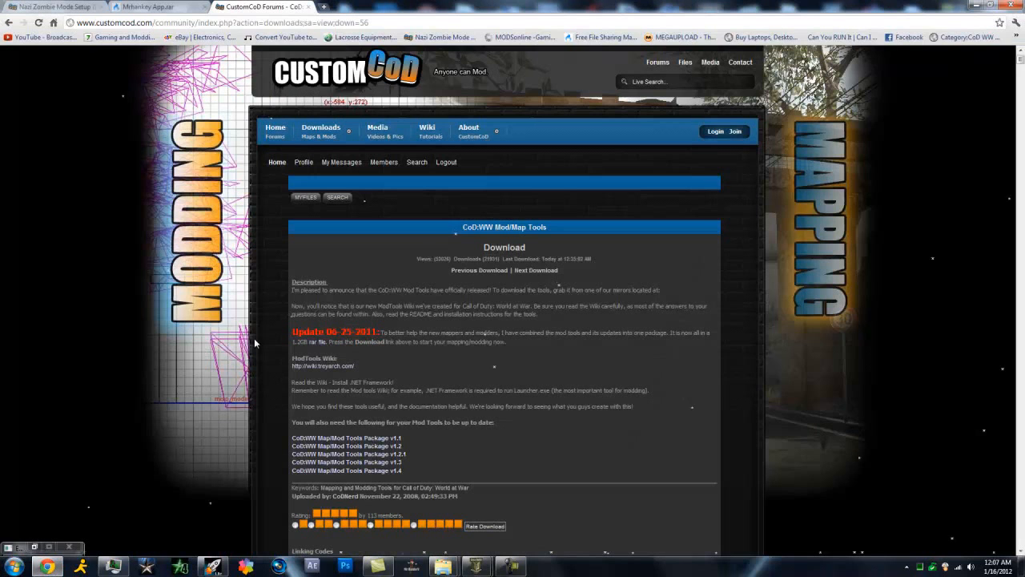
pyautogui.scroll(-1, 255, 342)
pyautogui.click(41, 6)
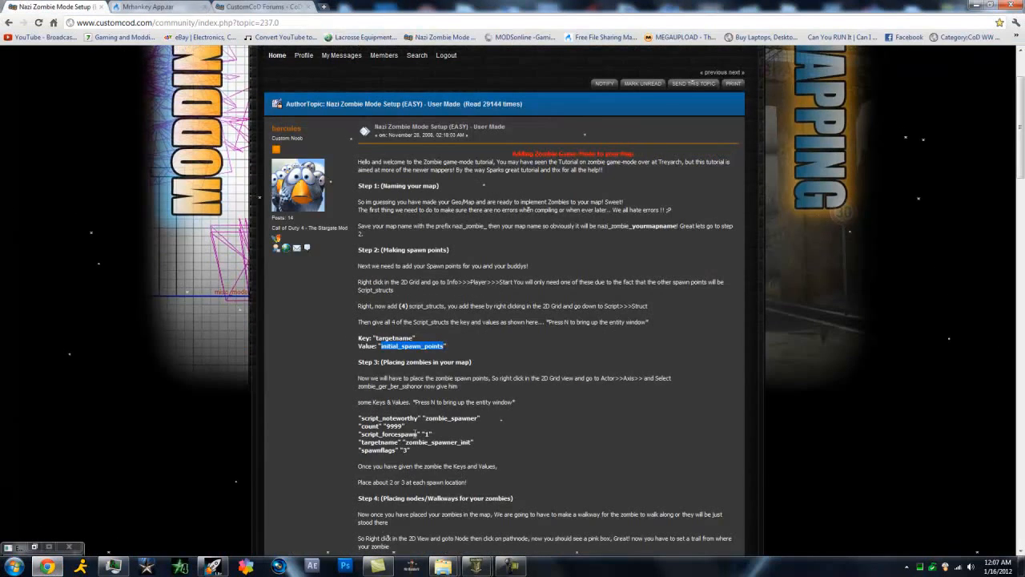
pyautogui.scroll(-1, 416, 434)
pyautogui.scroll(-1, 415, 437)
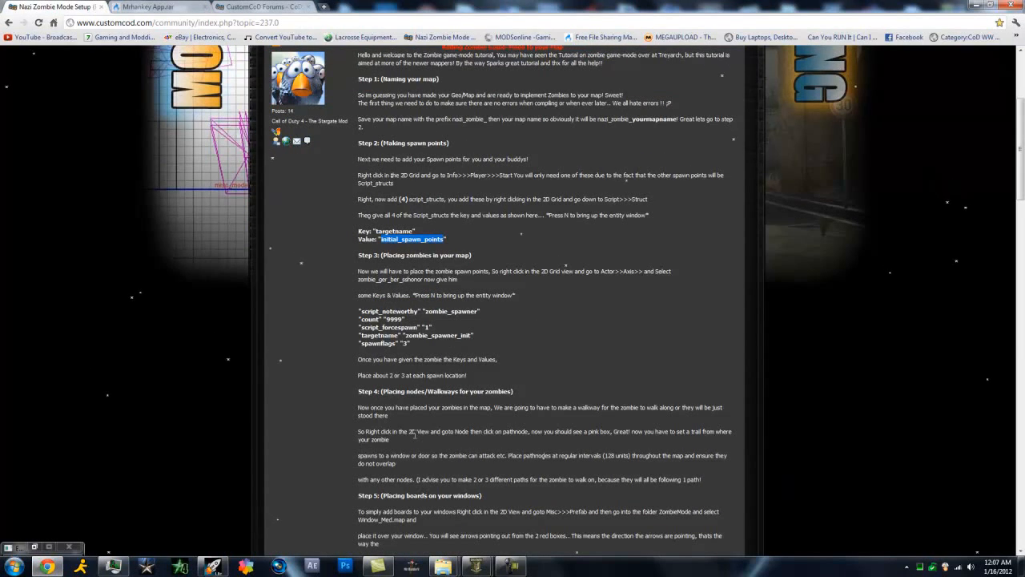
pyautogui.scroll(-1, 414, 433)
pyautogui.scroll(-2, 414, 438)
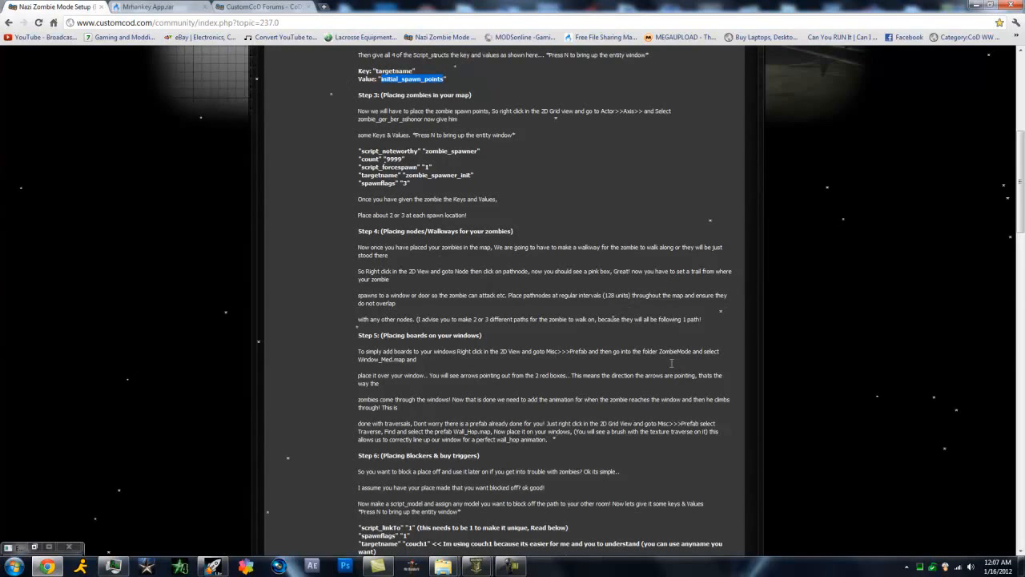
pyautogui.click(971, 5)
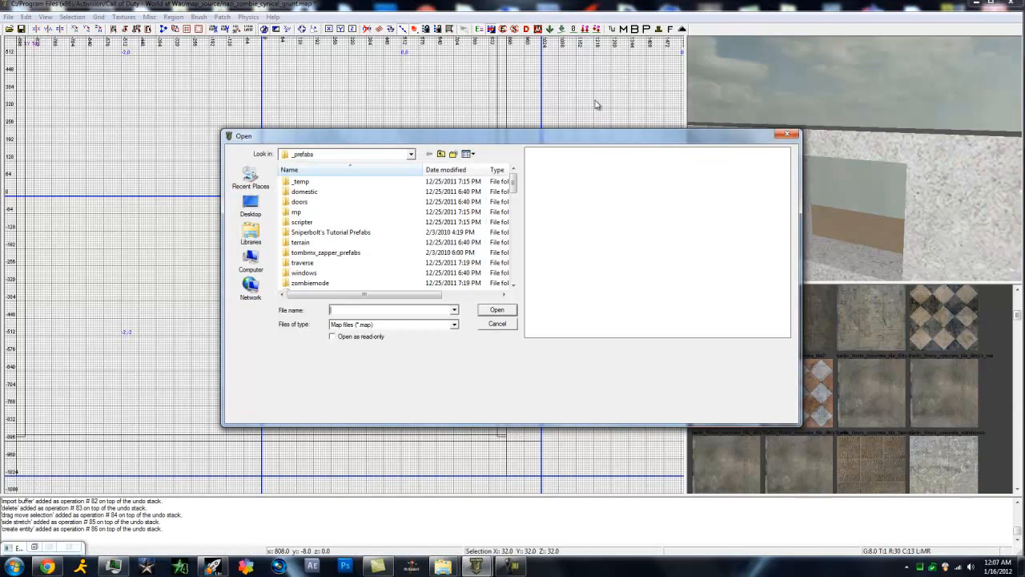
# Step: Load the window_med.map prefab from the zombiemode folder into the new misc prefab entity
pyautogui.doubleClick(325, 284)
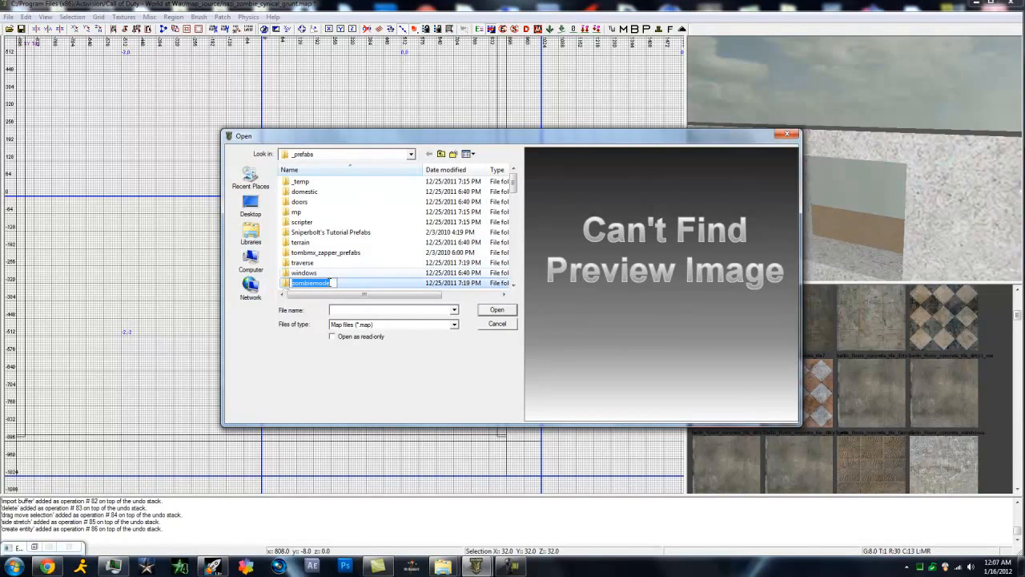
pyautogui.doubleClick(329, 283)
pyautogui.scroll(-20, 332, 276)
pyautogui.scroll(-5, 343, 264)
pyautogui.doubleClick(341, 284)
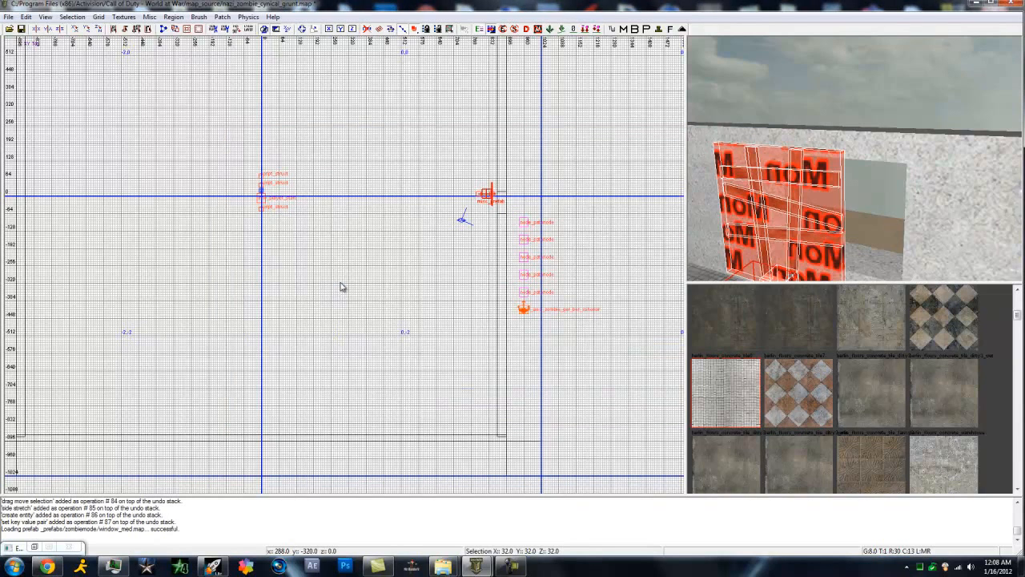
# Step: Rotate the window prefab 180 degrees about Z and move it to the outer face of the east wall, centred on the opening
pyautogui.moveTo(486, 197); pyautogui.dragTo(500, 197)
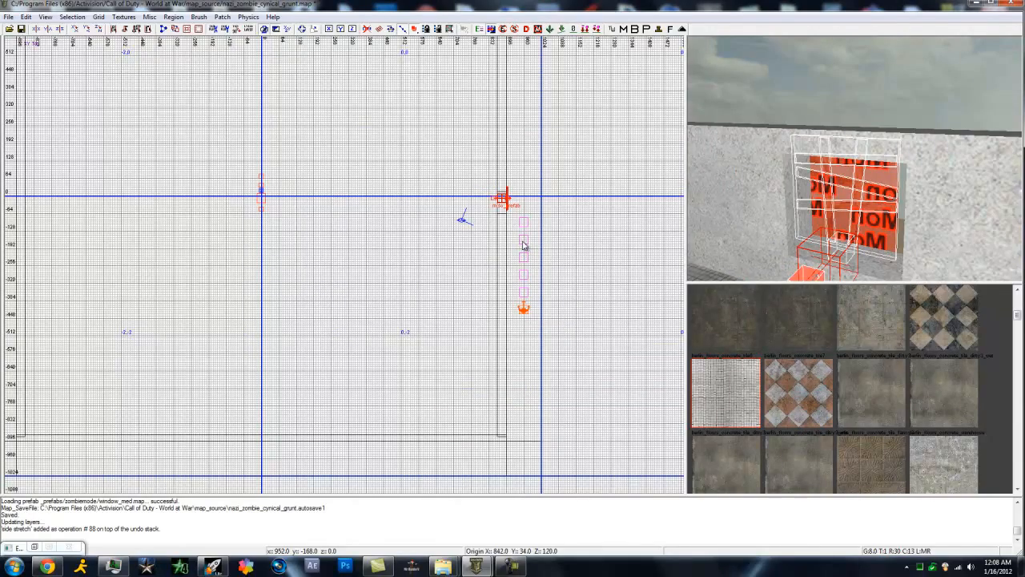
pyautogui.scroll(4, 523, 246)
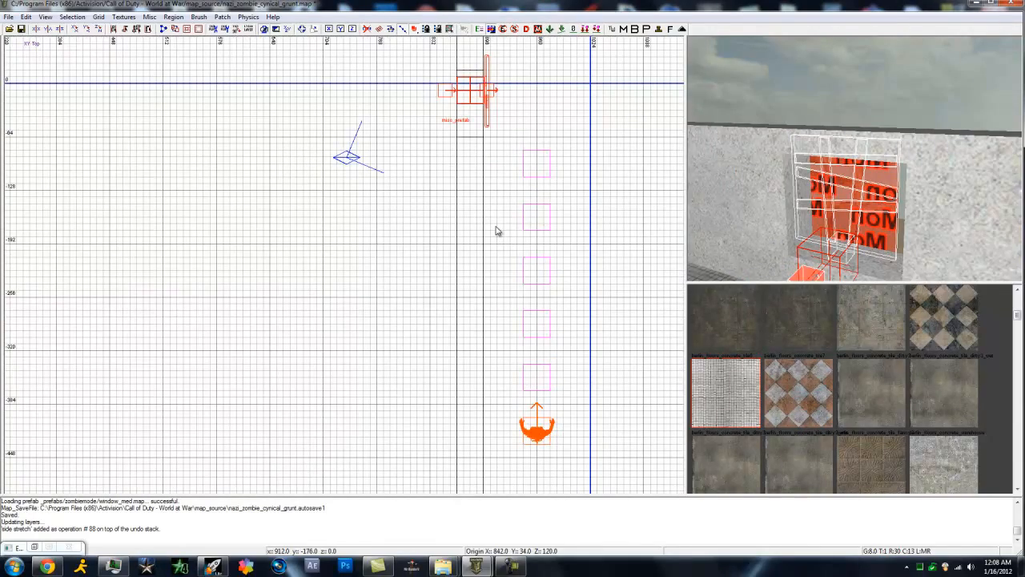
pyautogui.press('z')
pyautogui.press('z')
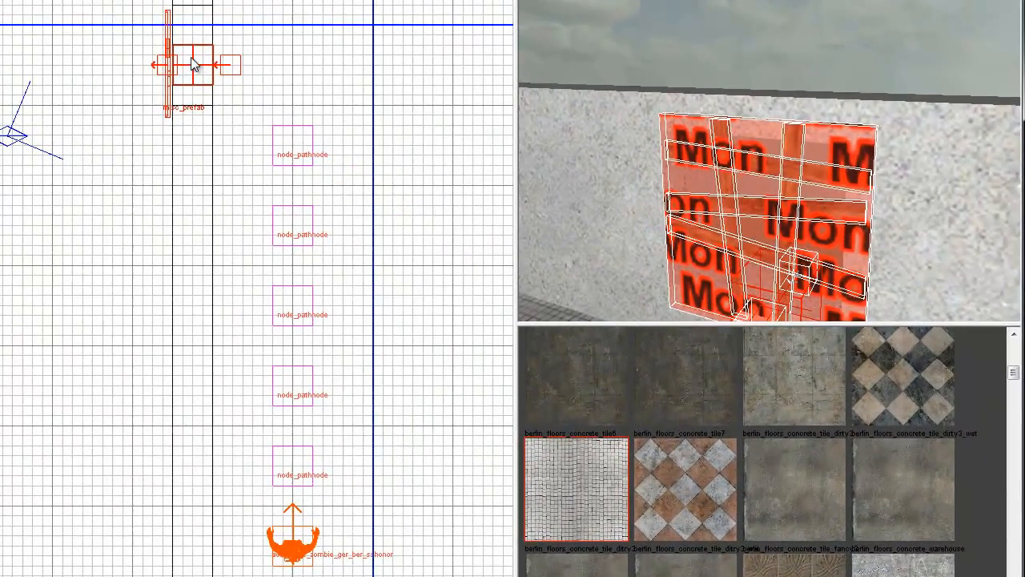
pyautogui.moveTo(194, 66); pyautogui.dragTo(245, 52)
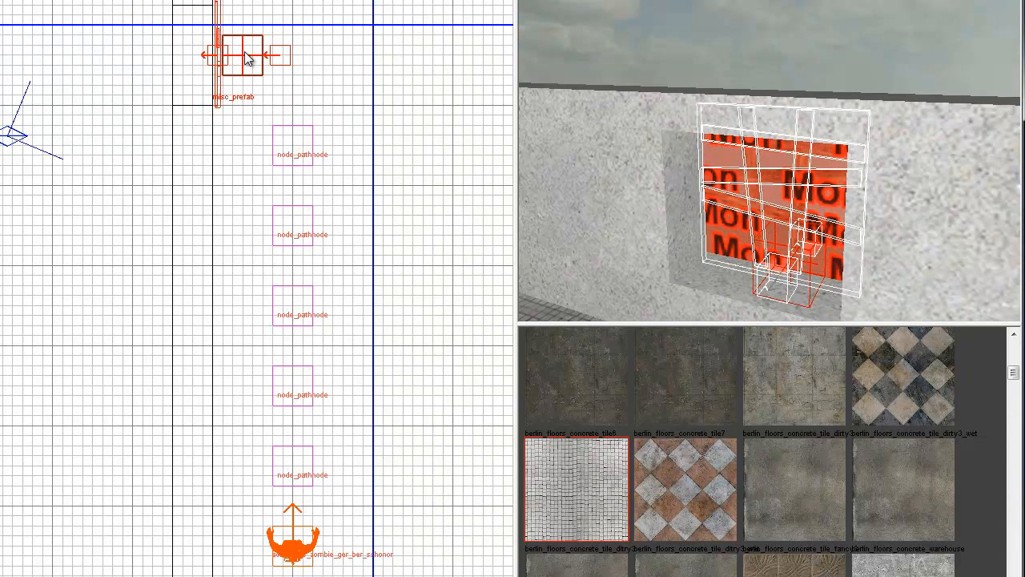
# Step: Examine in the 3D view how the boarded window prefab sits against the outer face of the wall
pyautogui.press('Right')
pyautogui.press('Up')
pyautogui.press('Left')
pyautogui.press('Left')
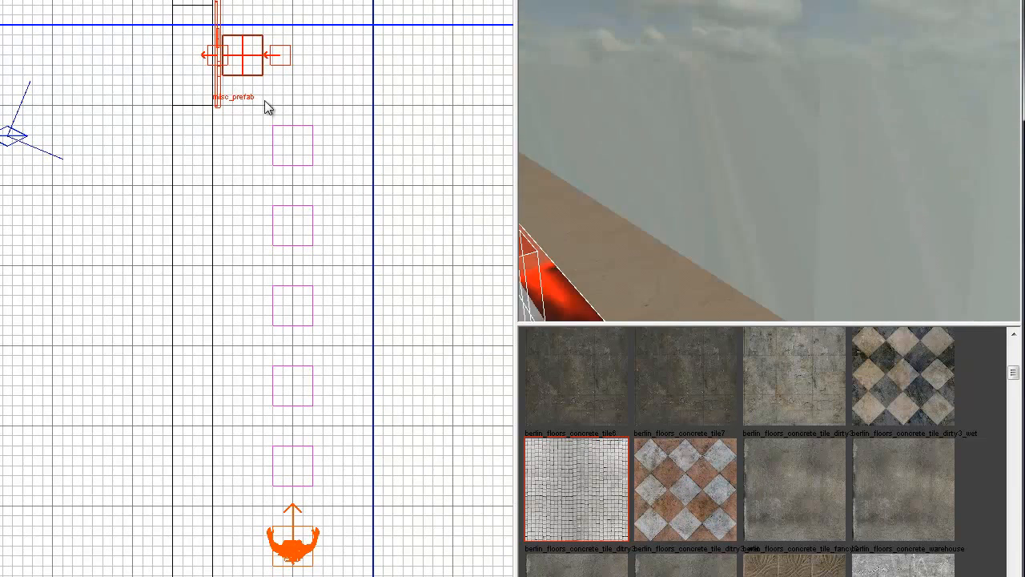
pyautogui.press('Down')
pyautogui.press('.')
pyautogui.press('Up')
pyautogui.press('Left')
pyautogui.press('Left')
pyautogui.press('Down')
pyautogui.press('Down')
pyautogui.press('Down')
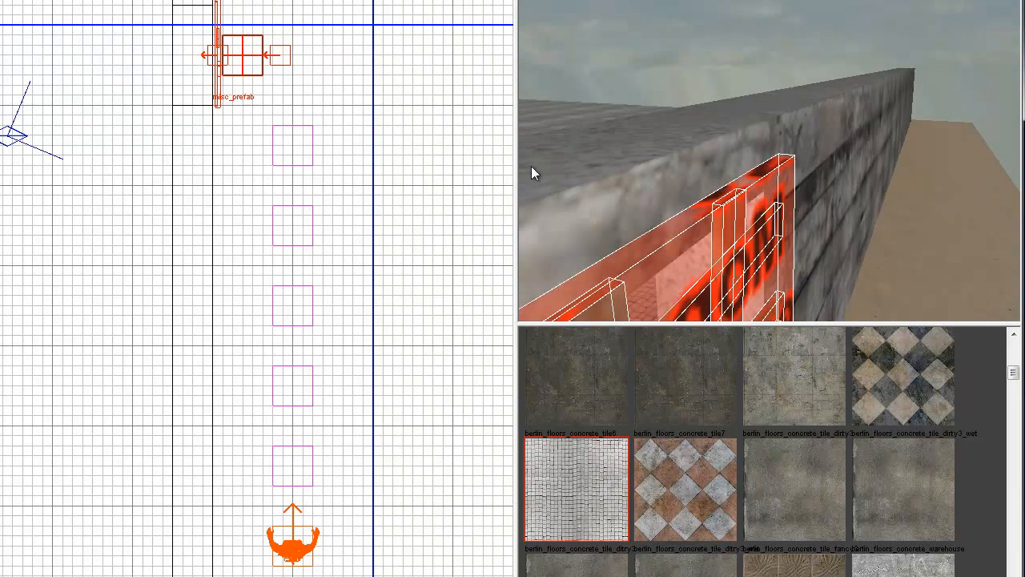
pyautogui.press('Left')
pyautogui.press('Left')
pyautogui.press('Left')
pyautogui.press('Left')
pyautogui.press('Up')
pyautogui.press('Right')
pyautogui.press('Right')
pyautogui.press('Right')
pyautogui.press('Right')
pyautogui.press('Right')
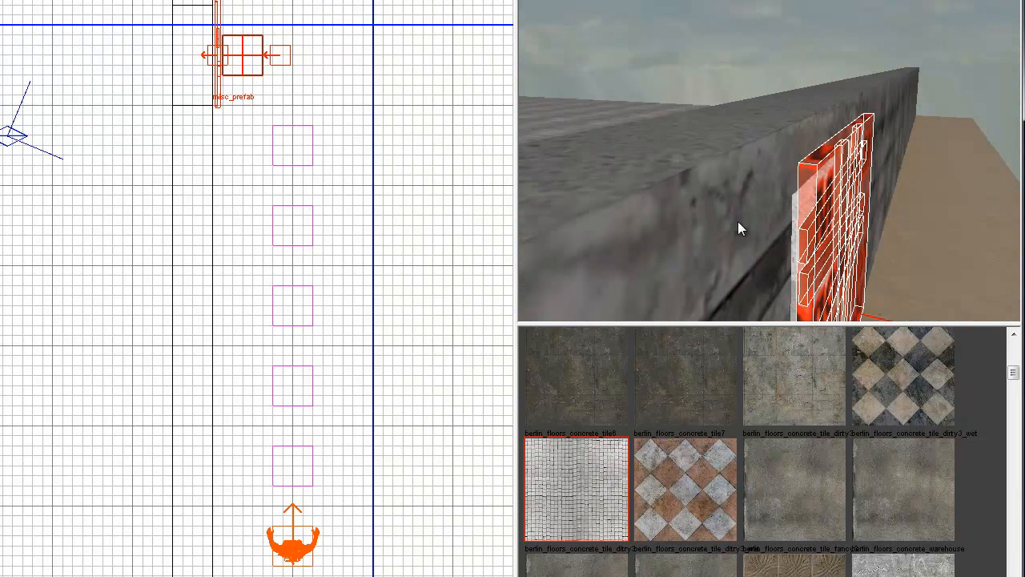
pyautogui.press('Up')
pyautogui.press('Left')
pyautogui.press('Down')
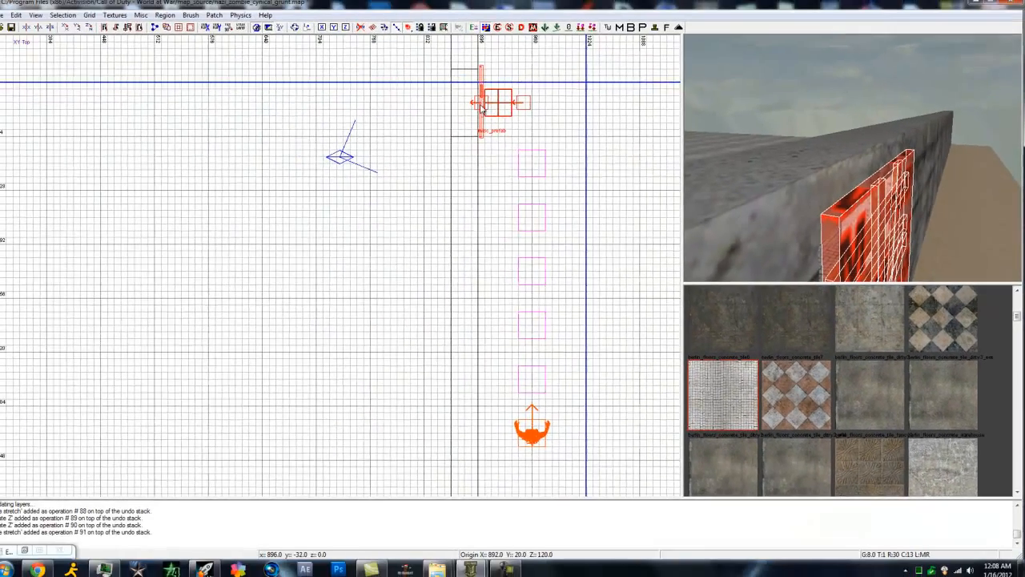
# Step: Set the grid size to 2 and move the window prefab 2 units east, away from the wall
pyautogui.scroll(4, 190, 33)
pyautogui.moveTo(217, 80); pyautogui.dragTo(243, 165, button='right')
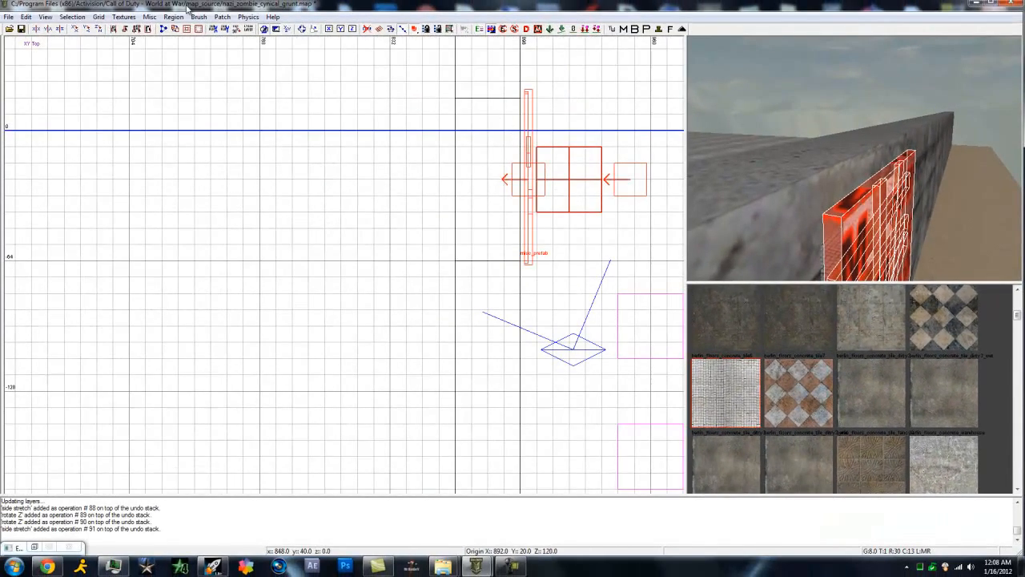
pyautogui.click(101, 17)
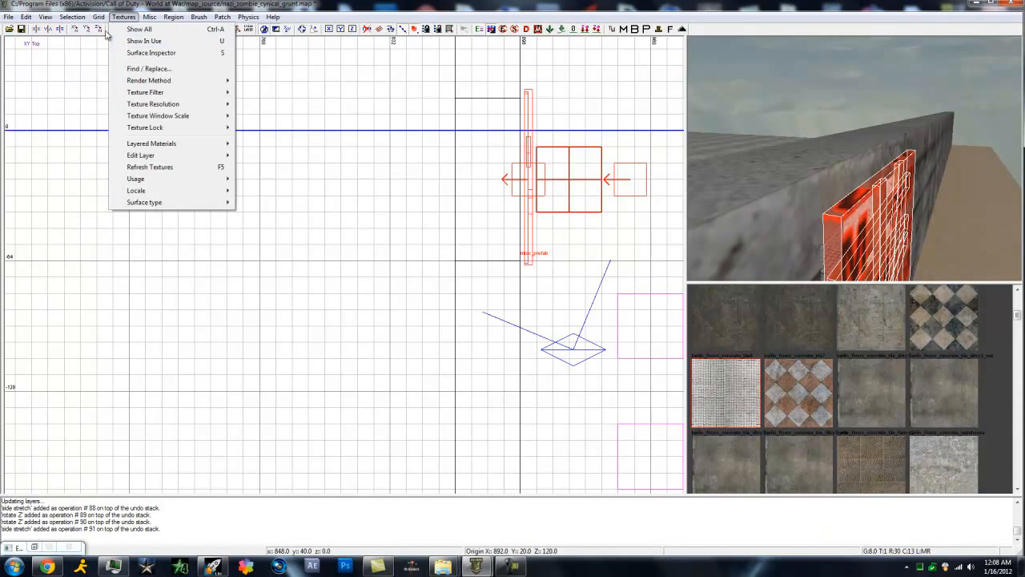
pyautogui.click(116, 64)
pyautogui.scroll(4, 546, 184)
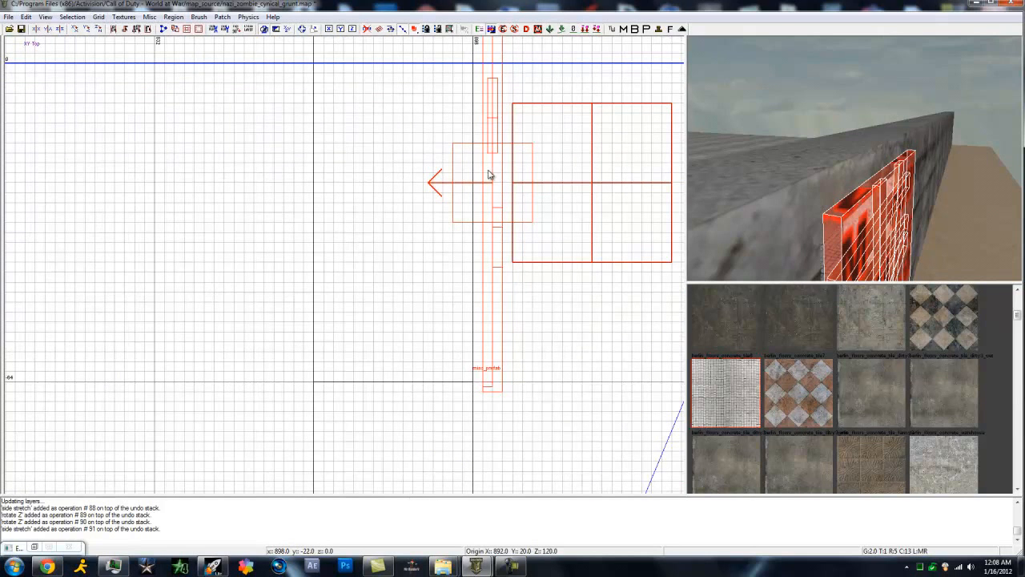
pyautogui.moveTo(490, 173); pyautogui.dragTo(497, 174)
pyautogui.press('Escape')
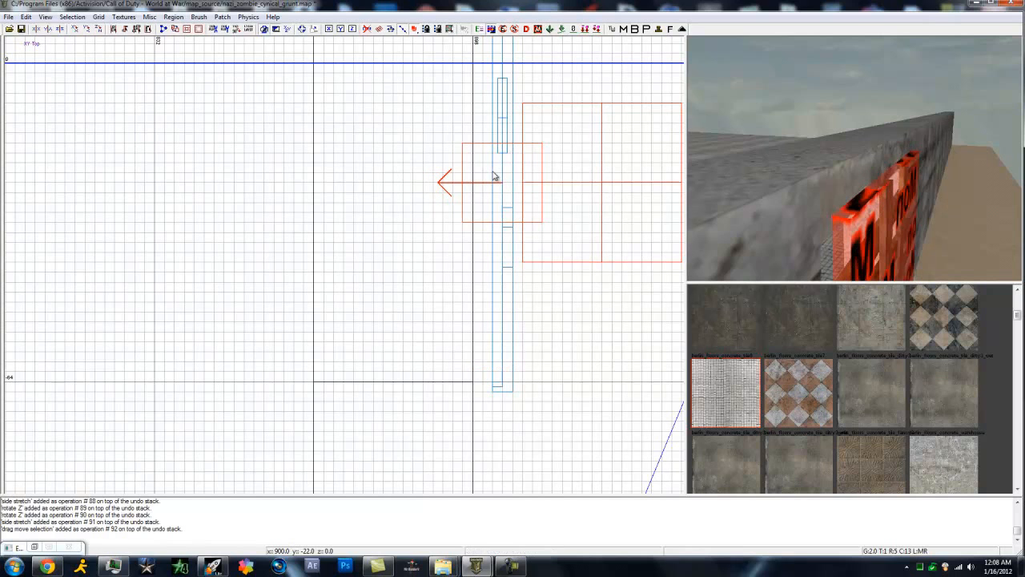
# Step: Set the grid size to 1 and move the window prefab 1 unit west, closer to the wall
pyautogui.press('Up')
pyautogui.press('Right')
pyautogui.press('Right')
pyautogui.press('Down')
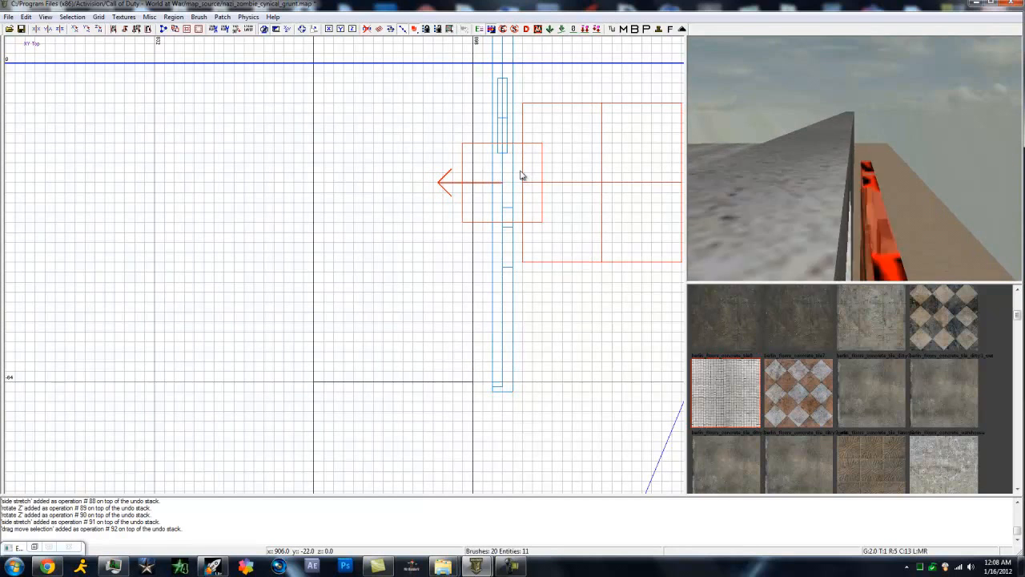
pyautogui.press('Down')
pyautogui.keyDown('shift'); pyautogui.click(865, 222); pyautogui.keyUp('shift')
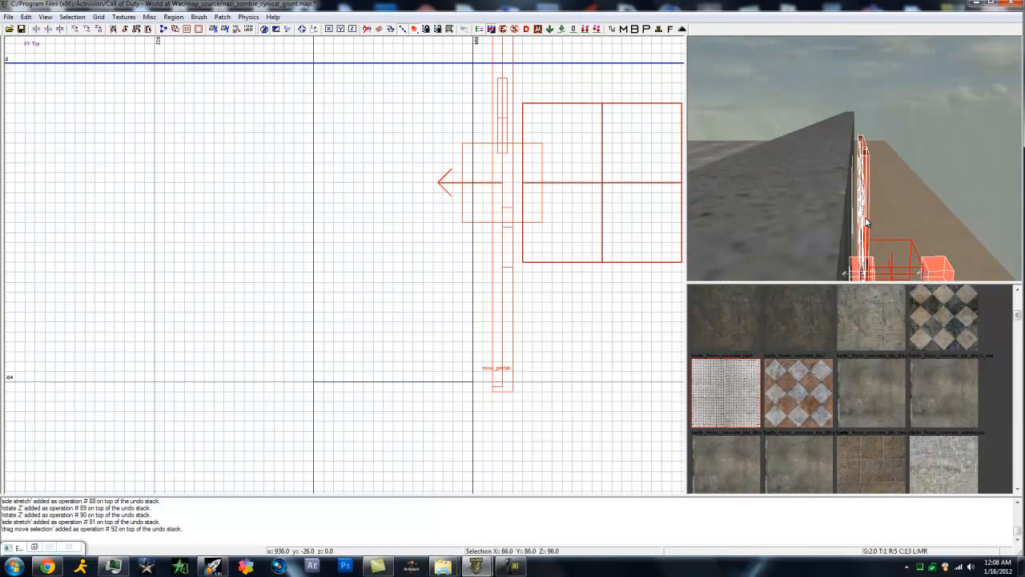
pyautogui.click(98, 16)
pyautogui.click(118, 53)
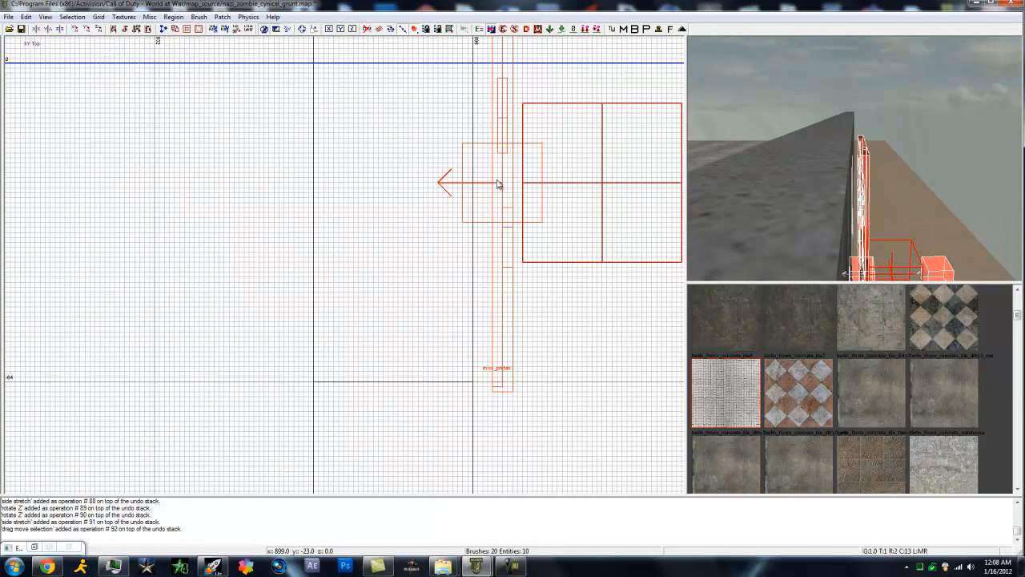
pyautogui.moveTo(507, 177); pyautogui.dragTo(502, 176)
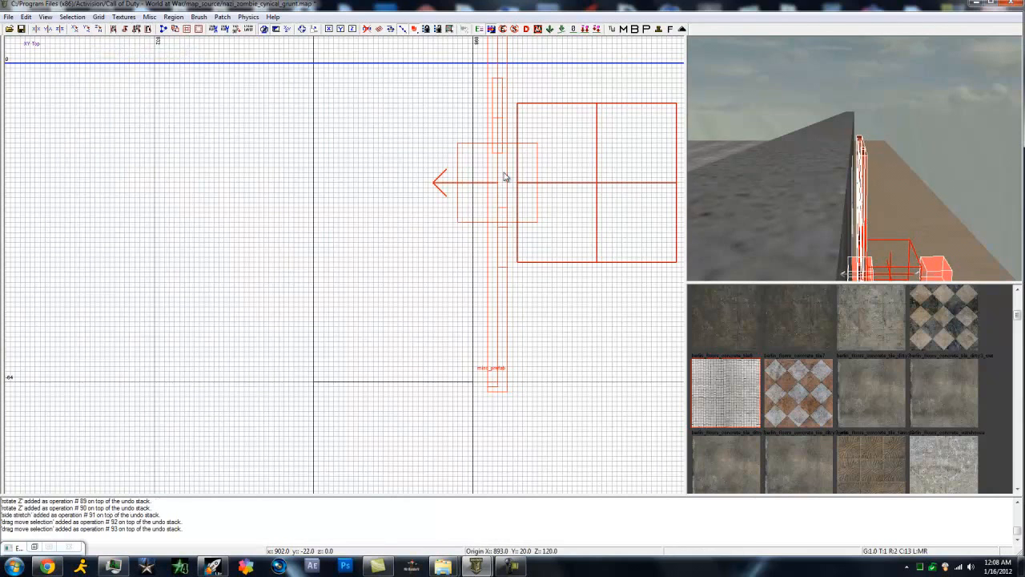
pyautogui.press('Escape')
# Step: Inspect the boarded window from inside the room and from the pathnode side outside in the 3D view
pyautogui.moveTo(891, 198); pyautogui.dragTo(901, 205, button='right')
pyautogui.scroll(-3, 900, 208)
pyautogui.scroll(3, 902, 211)
pyautogui.scroll(-4, 895, 256)
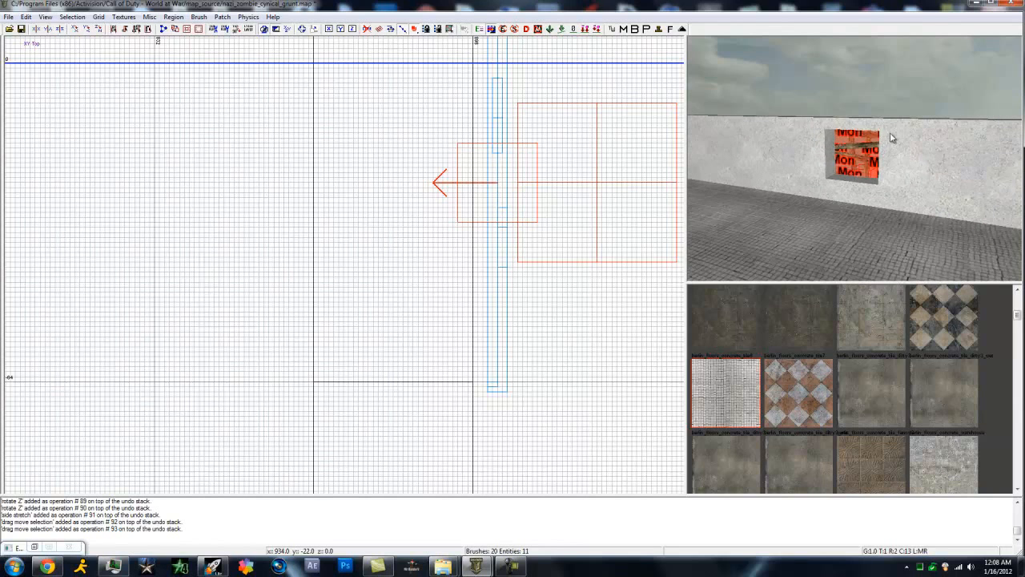
pyautogui.moveTo(859, 152); pyautogui.dragTo(568, 236, button='right')
pyautogui.moveTo(905, 211); pyautogui.dragTo(862, 210, button='right')
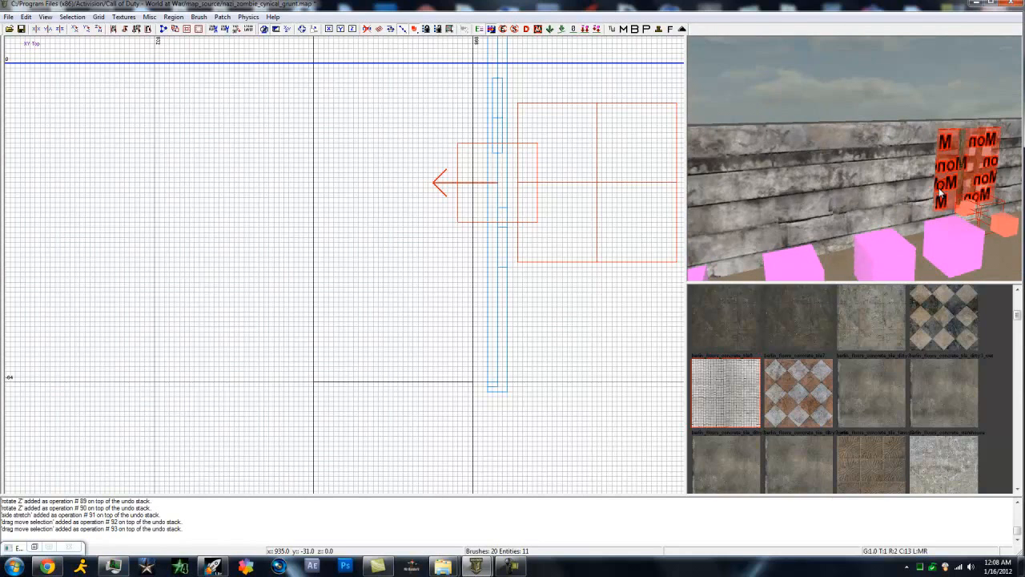